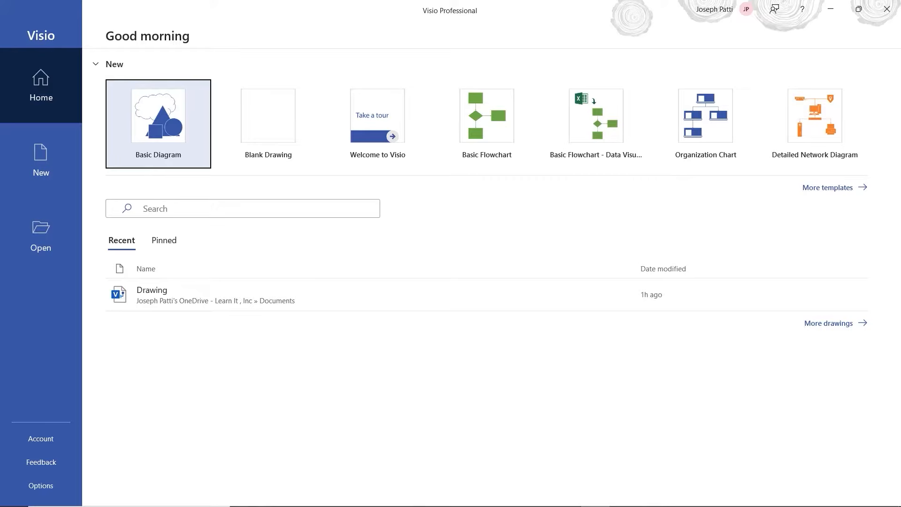
Create Drawing1 from the Basic Diagram template, keeping US Units selected
mouse_move(780, 176)
left_mouse_down()
mouse_move(800, 170)
mouse_move(876, 200)
mouse_move(597, 186)
left_mouse_up()
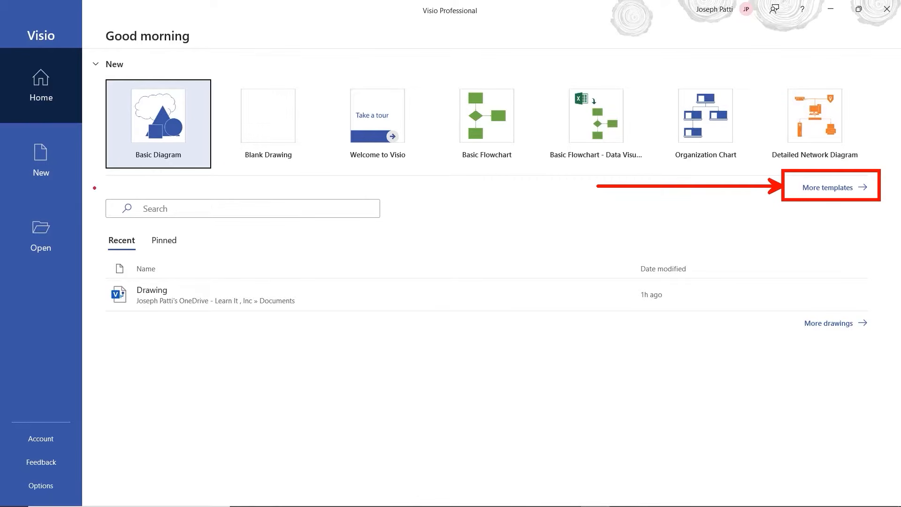
mouse_move(95, 187)
left_mouse_down()
mouse_move(167, 228)
mouse_move(397, 226)
left_mouse_up()
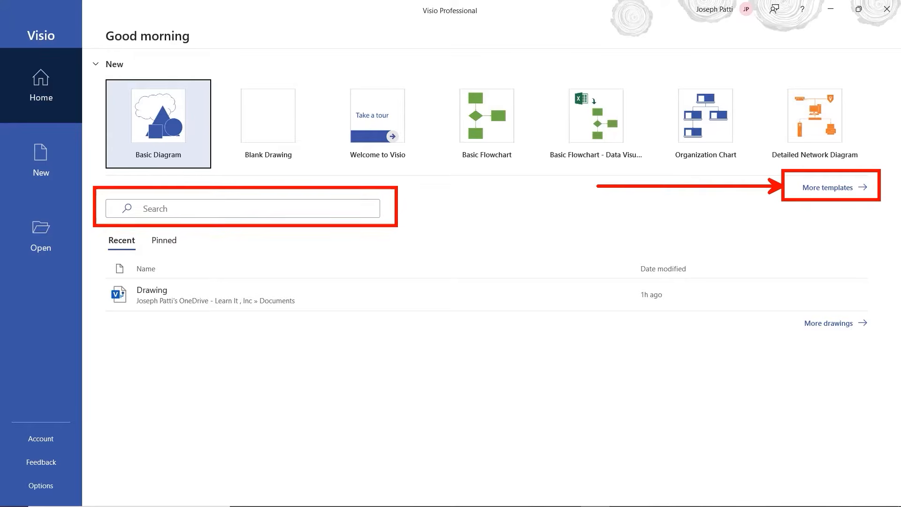
mouse_move(96, 229)
left_mouse_down()
mouse_move(669, 356)
mouse_move(887, 360)
left_mouse_up()
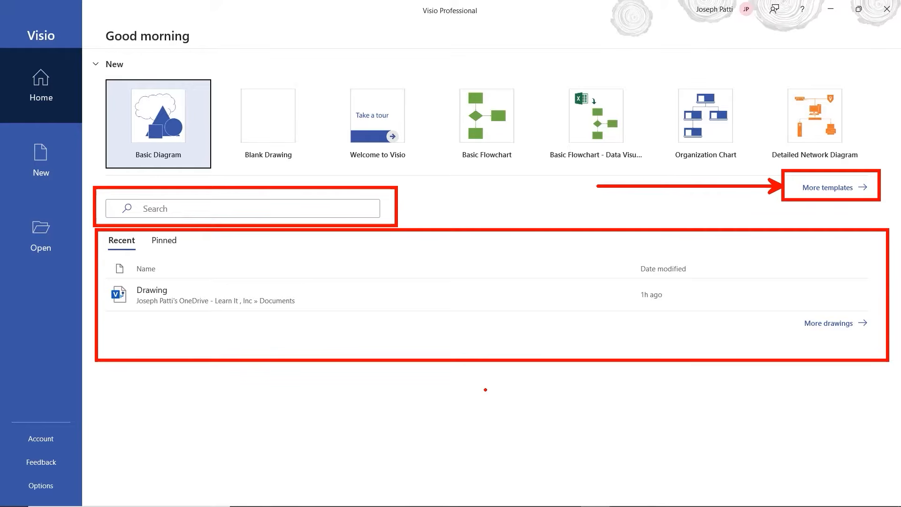
key("Escape")
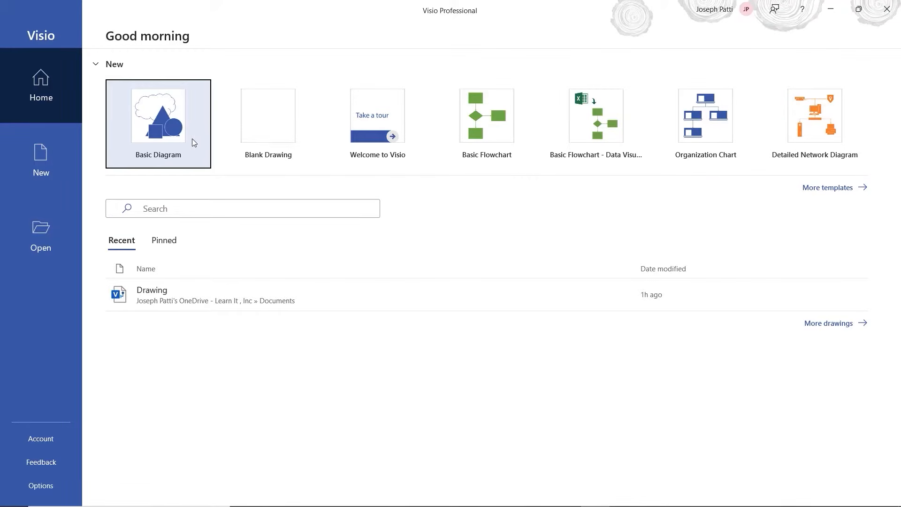
left_click(150, 118)
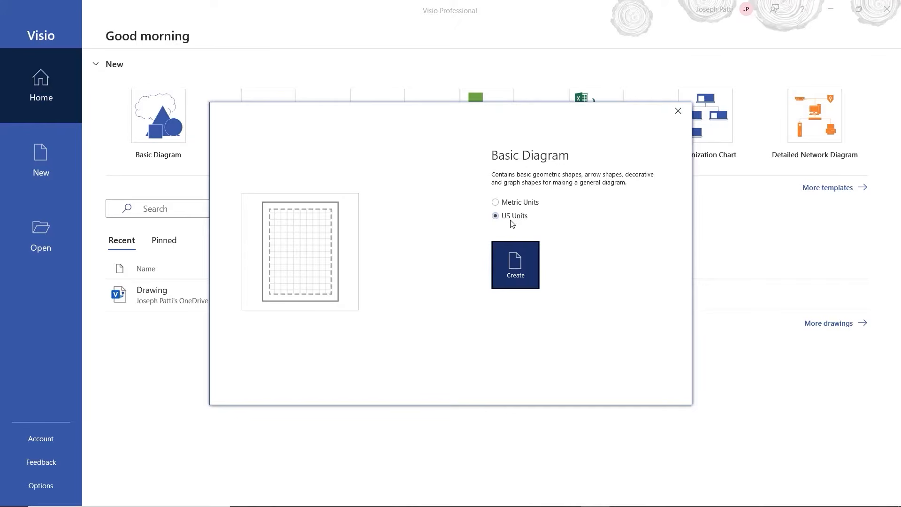
left_click(517, 264)
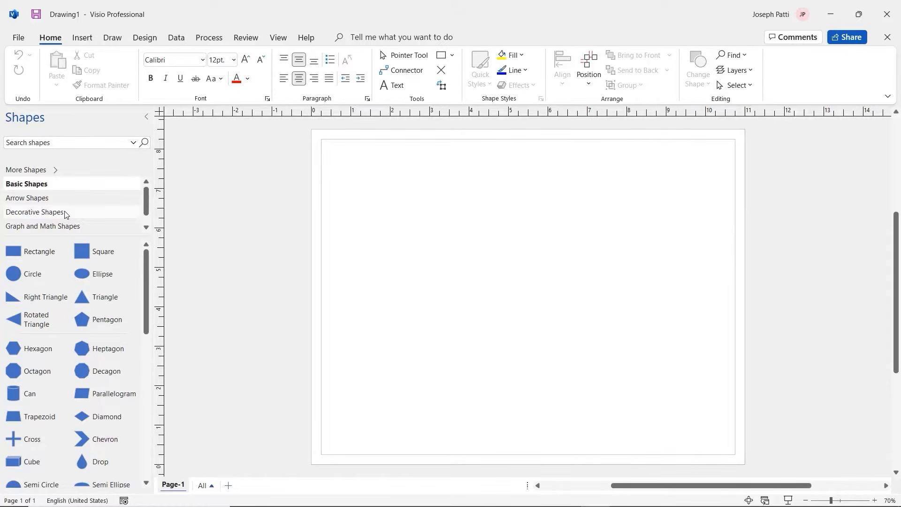
Swap the Arrow Shapes stencil for Basic Flowchart Shapes under More Shapes > Flowchart
left_click(47, 170)
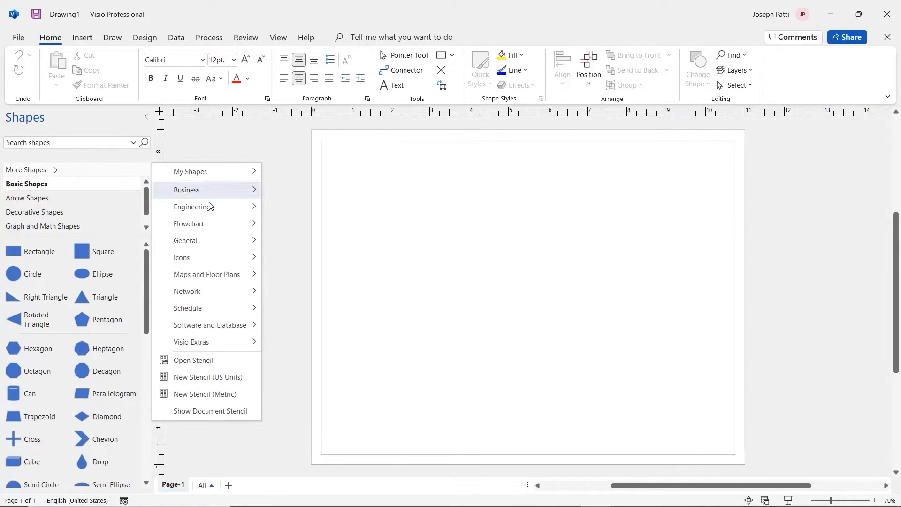
mouse_move(195, 255)
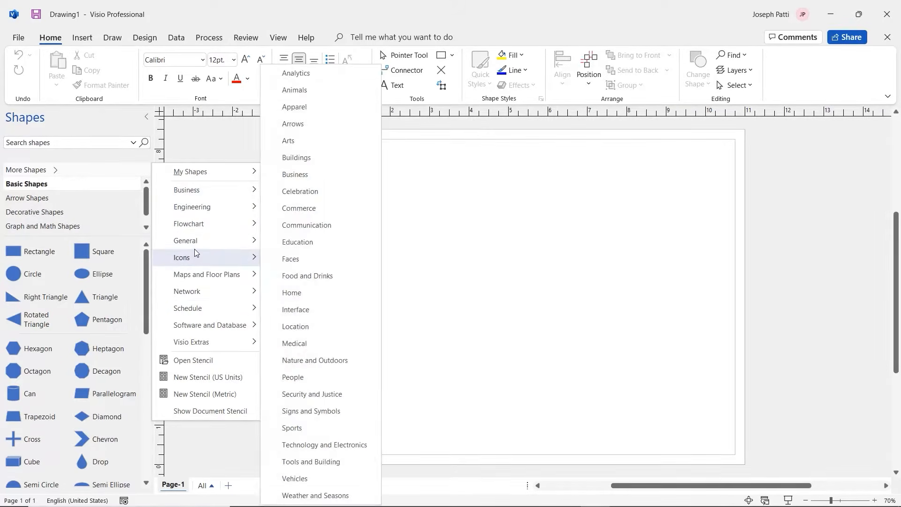
mouse_move(199, 221)
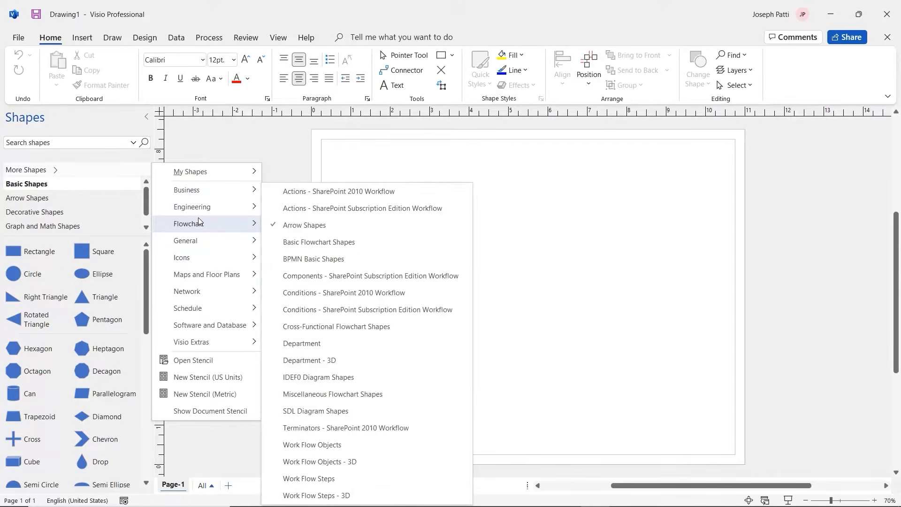
left_click(283, 228)
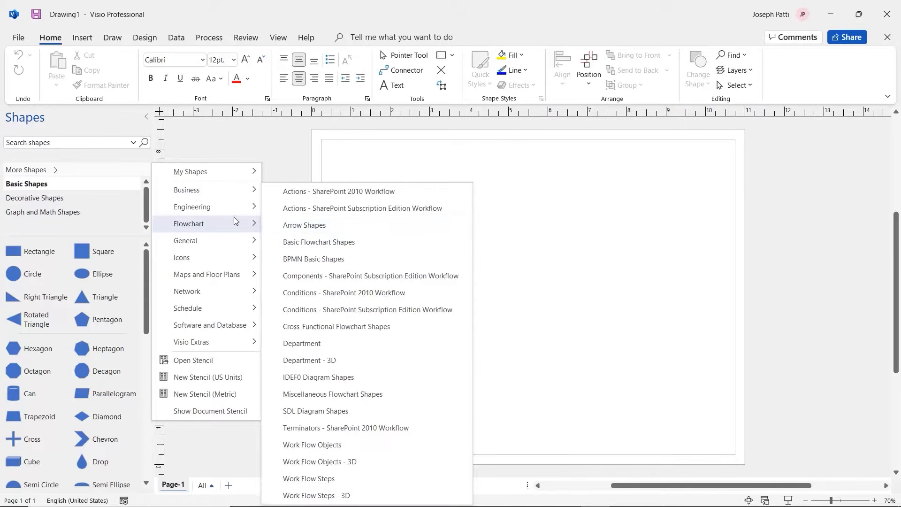
left_click(327, 242)
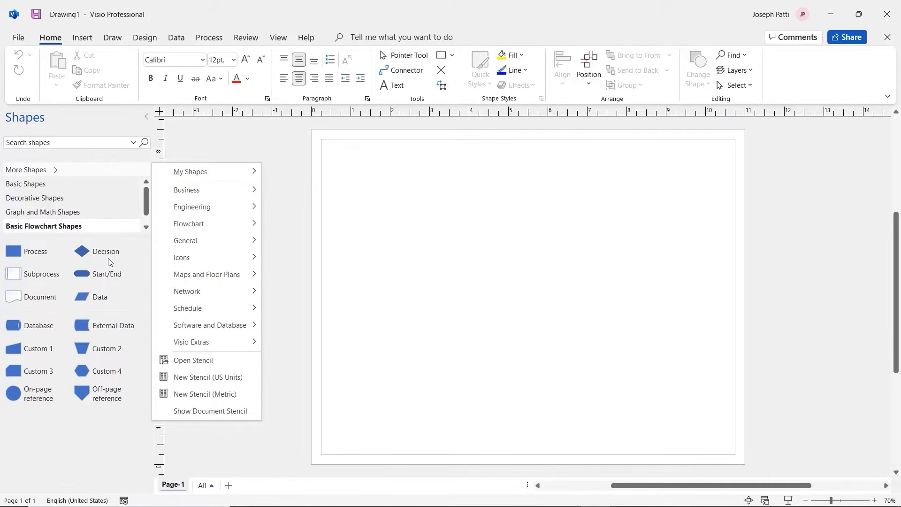
Browse the Graph and Math and Decorative stencils, then return to Basic Flowchart Shapes
mouse_move(147, 198)
left_mouse_down()
mouse_move(146, 208)
mouse_move(146, 200)
left_mouse_up()
scroll(79, 228, "down", 1)
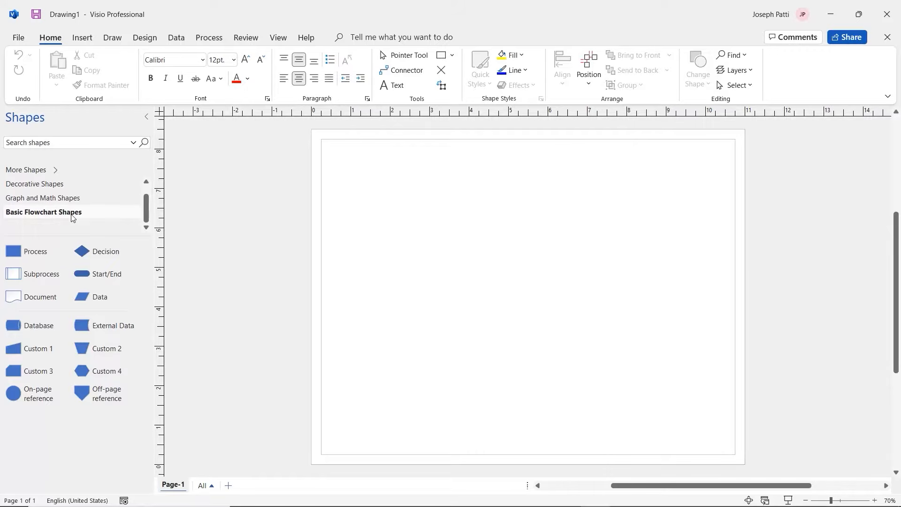
left_click(55, 201)
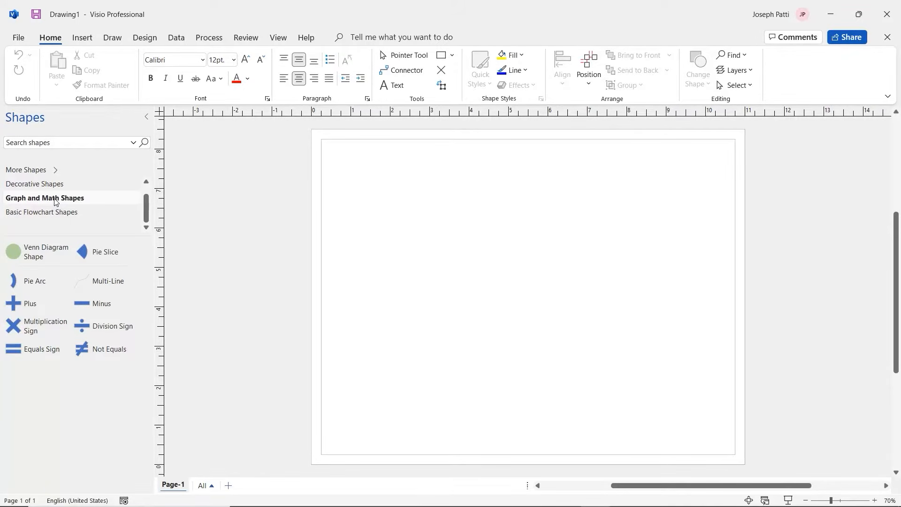
left_click(45, 185)
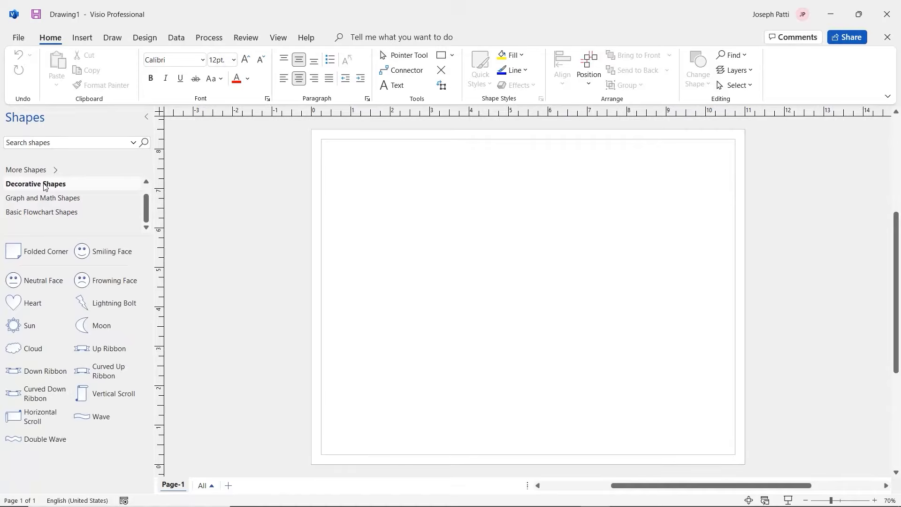
left_click(60, 215)
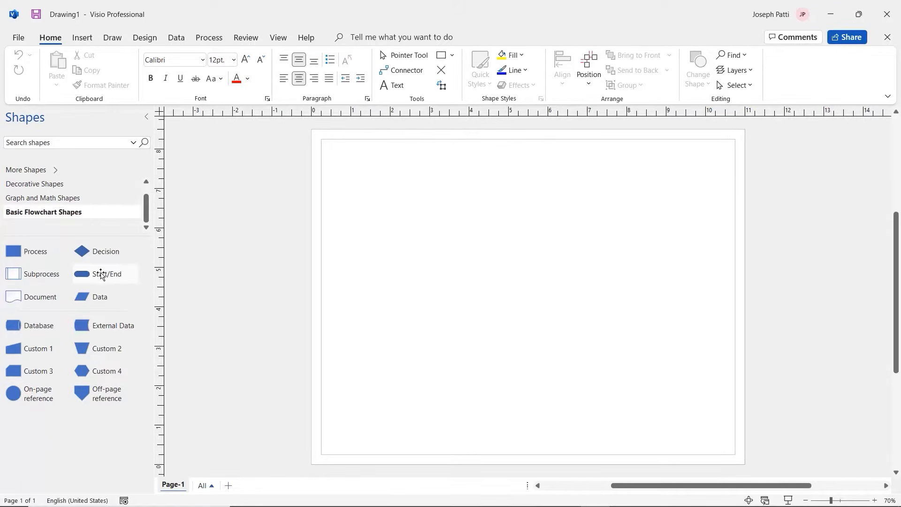
Drop a Start/End shape near the page's top-left, sized about 2.078 x 0.779 in
left_click_drag(100, 272, 362, 182)
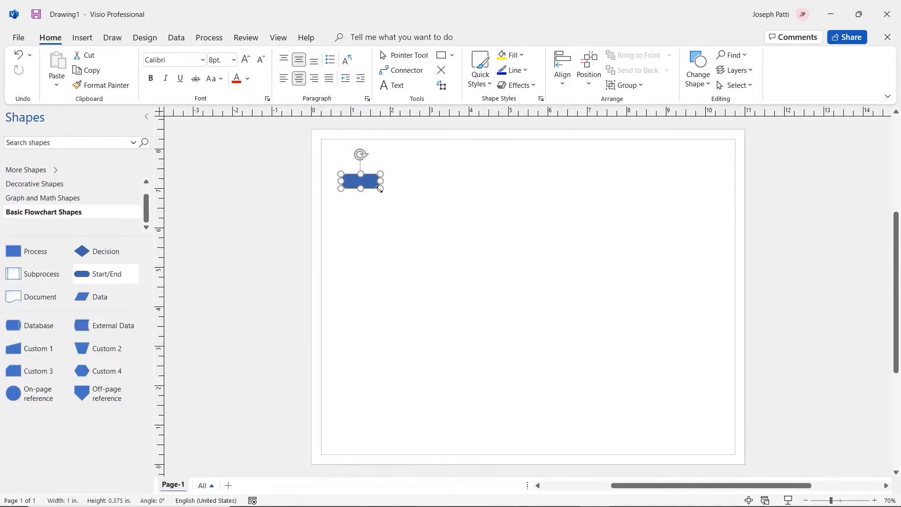
left_click_drag(382, 189, 420, 203)
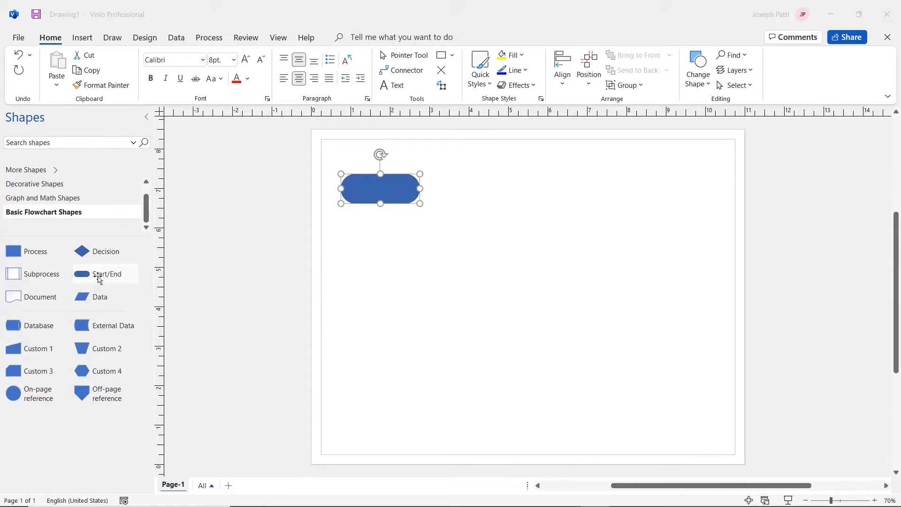
left_click_drag(95, 276, 117, 274)
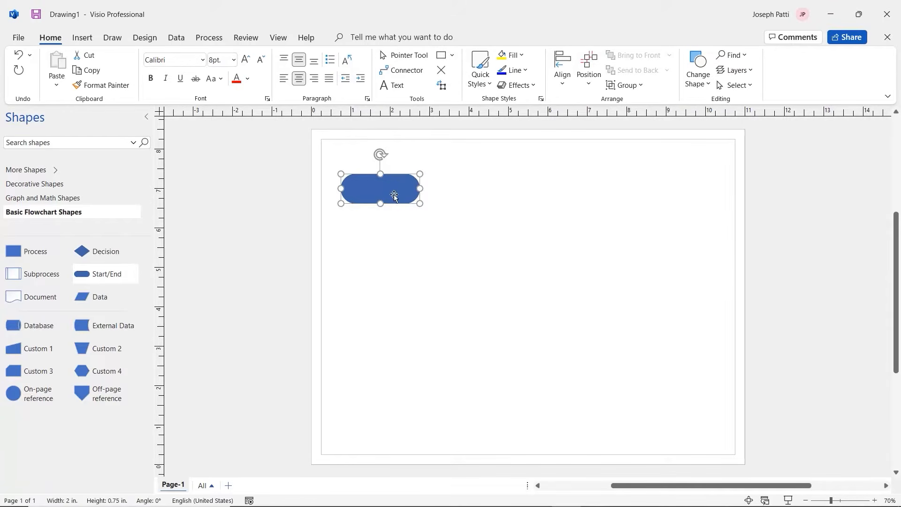
mouse_move(418, 205)
left_mouse_down()
mouse_move(443, 213)
mouse_move(420, 205)
left_mouse_up()
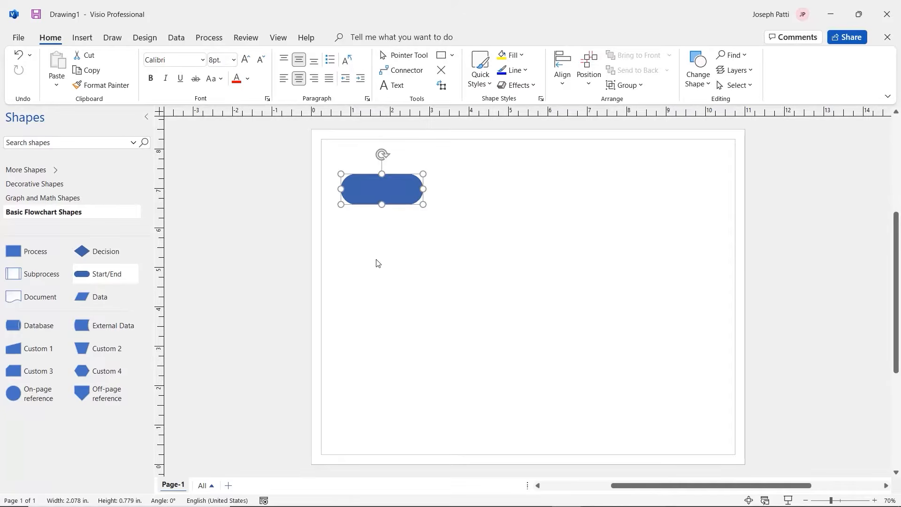
Label the Start/End shape 'Opening a Coffee Shop' and enlarge its text from 8 to 12 pt
type("Opening")
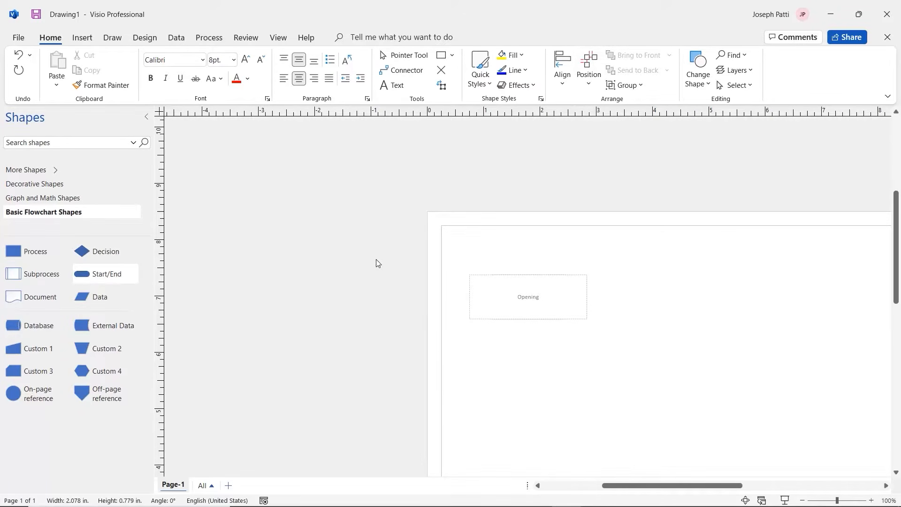
type(" a Coffee Shop")
left_click(605, 334)
key("ctrl+shift+w")
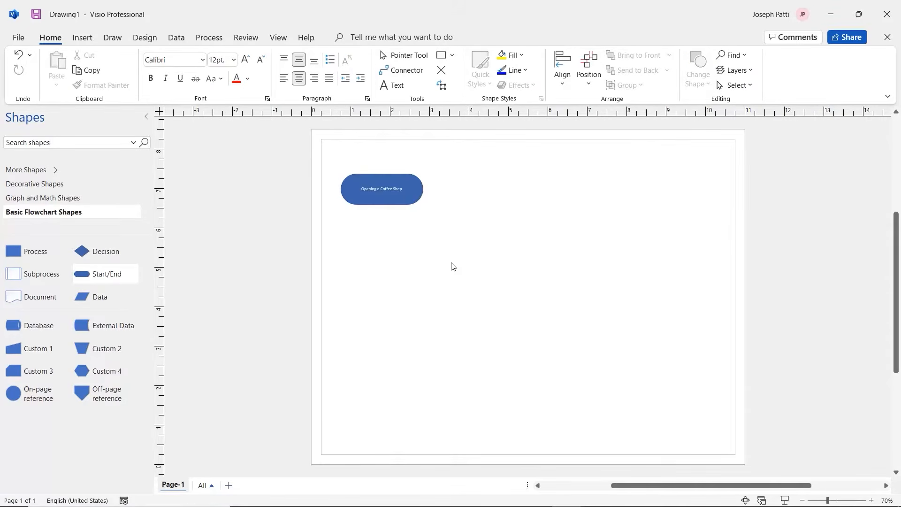
double_click(389, 190)
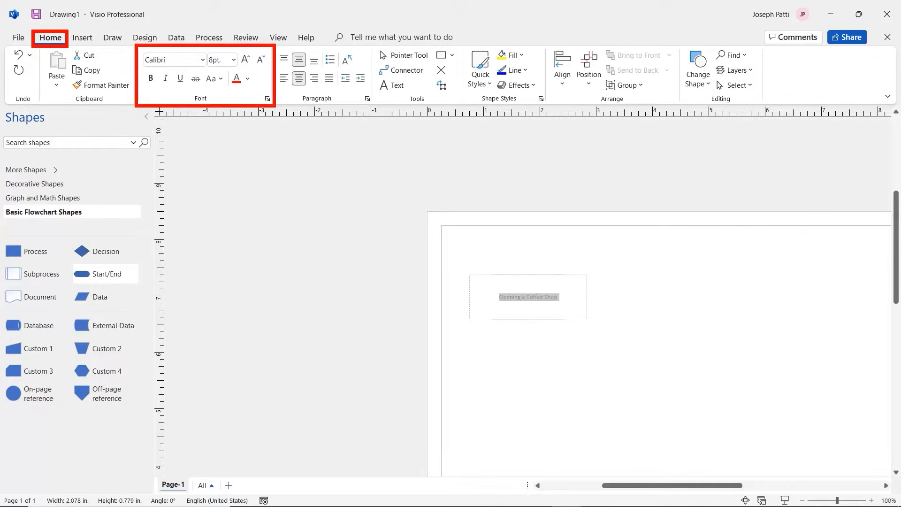
left_click(233, 60)
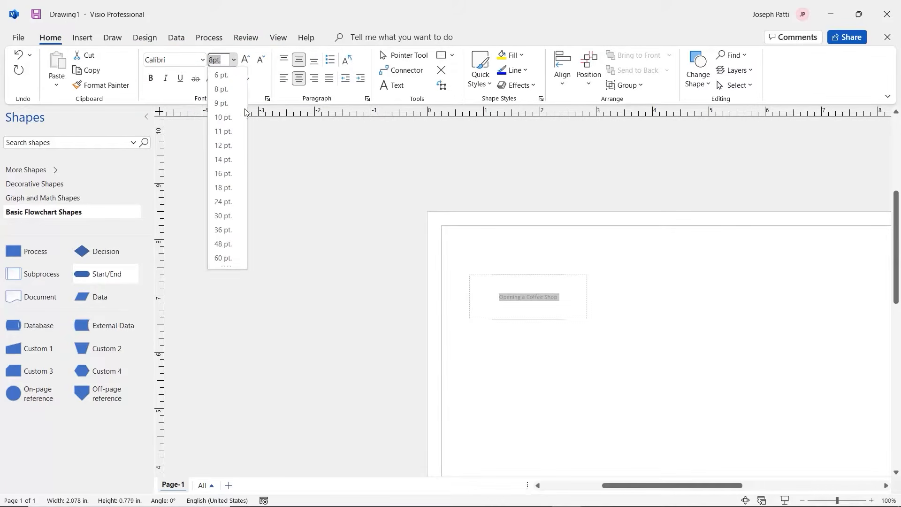
left_click(227, 143)
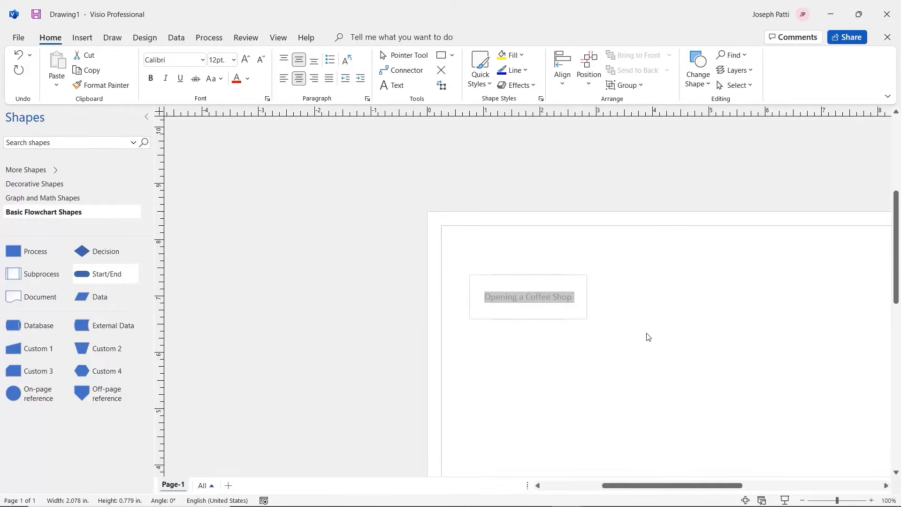
left_click(647, 336)
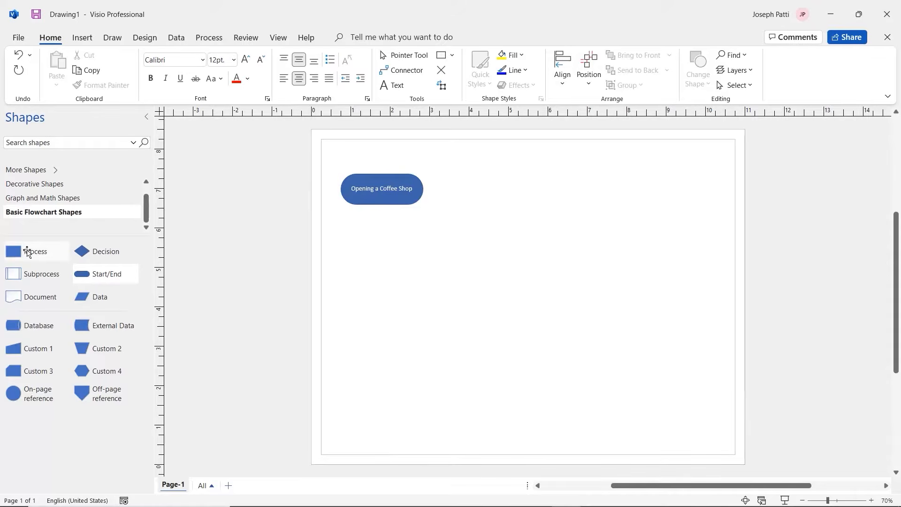
Place a Process shape, widen it to 2.078 in, and align it under the Start/End shape
left_click_drag(26, 252, 383, 250)
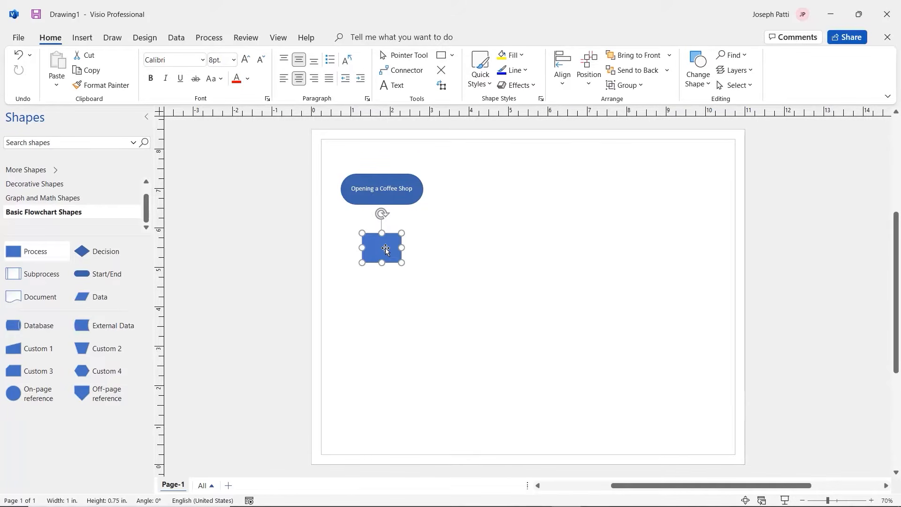
left_click_drag(402, 247, 403, 277)
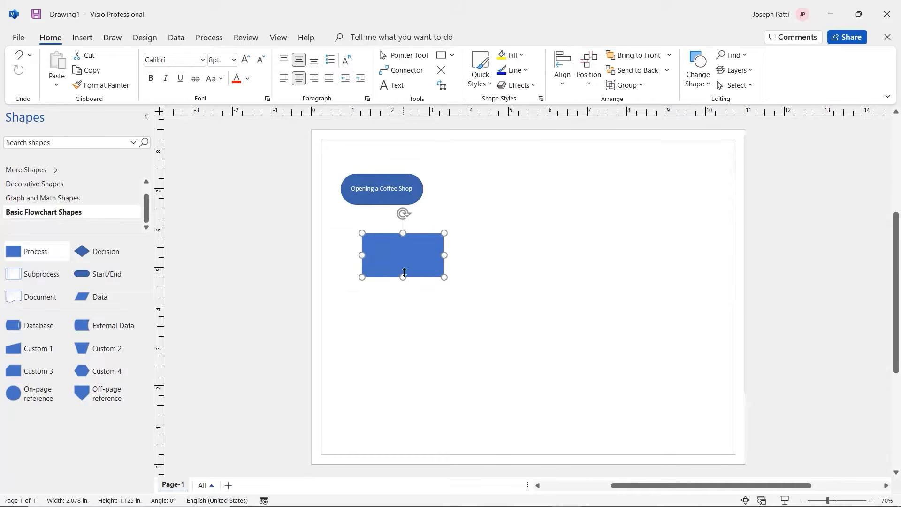
left_click_drag(425, 241, 404, 238)
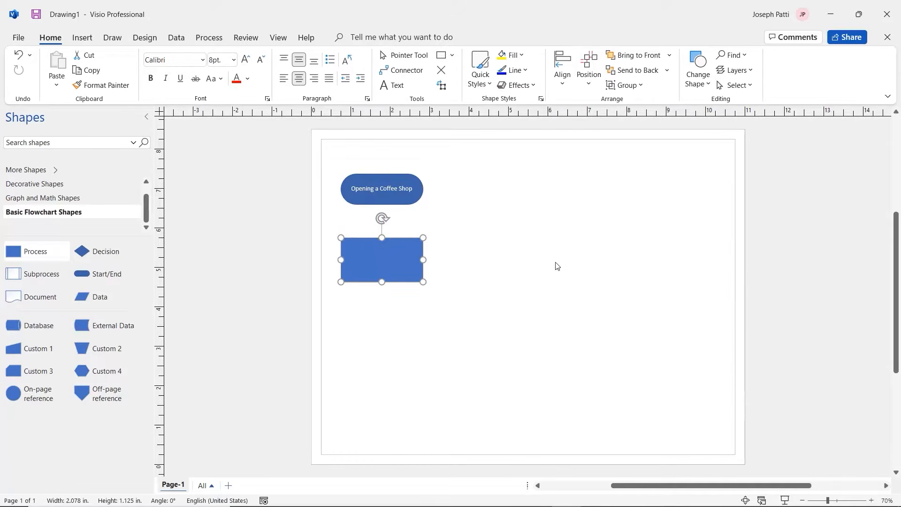
Type 'Creating a Business Plan' into the Process box, fixing the typo, and set it to 12 pt
key("F2")
type("Creating a ")
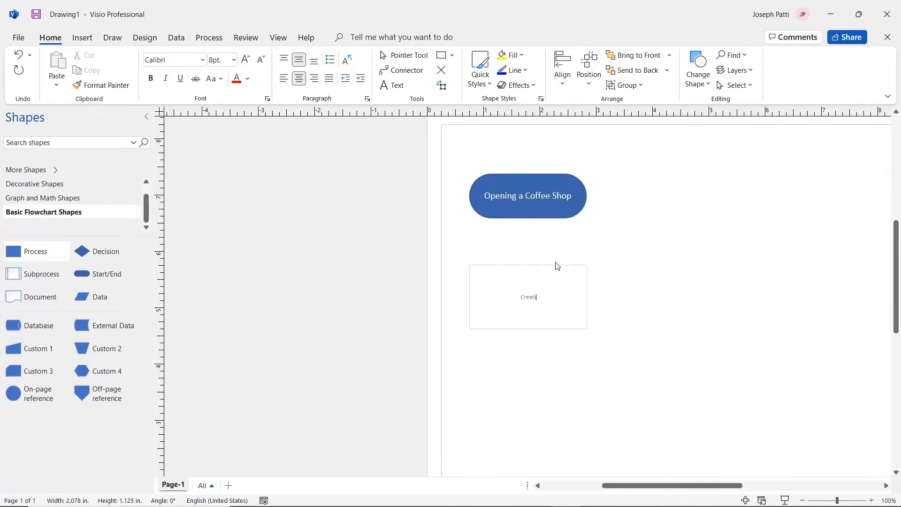
type("Bussiness")
key("BackSpace")
key("BackSpace")
key("BackSpace")
key("BackSpace")
key("BackSpace")
key("BackSpace")
key("BackSpace")
type("iness Plan")
triple_click(558, 296)
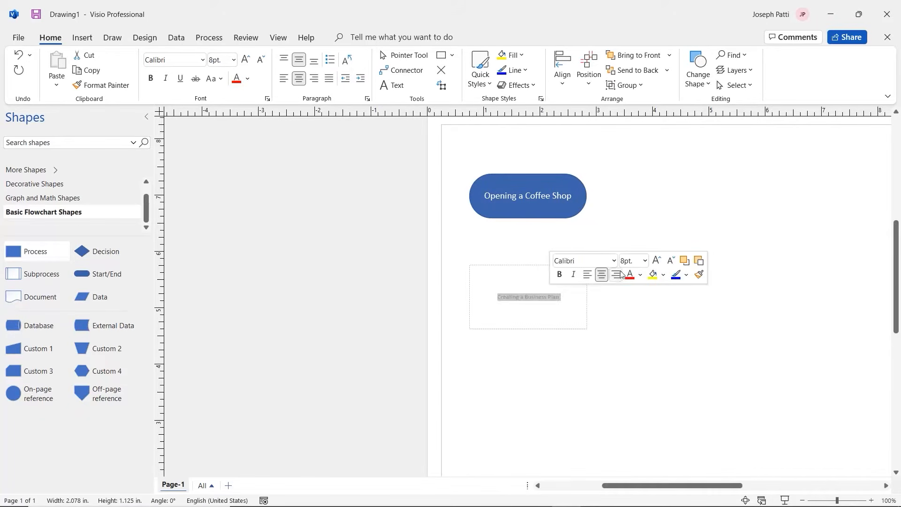
left_click(645, 260)
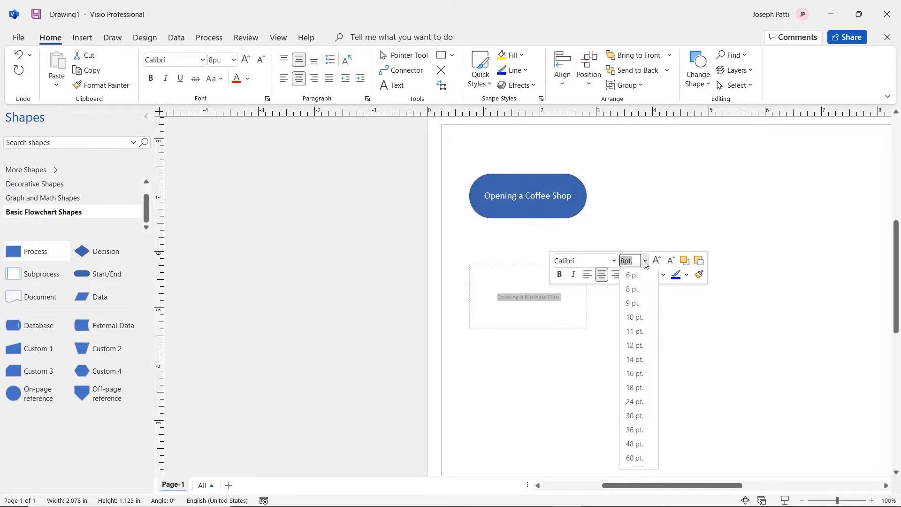
left_click(634, 346)
left_click(625, 304)
key("ctrl+shift+w")
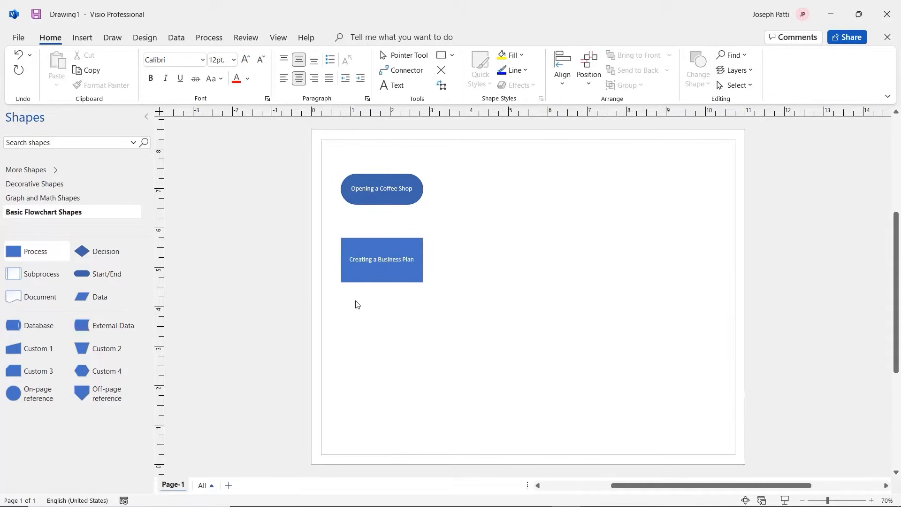
left_click(389, 272)
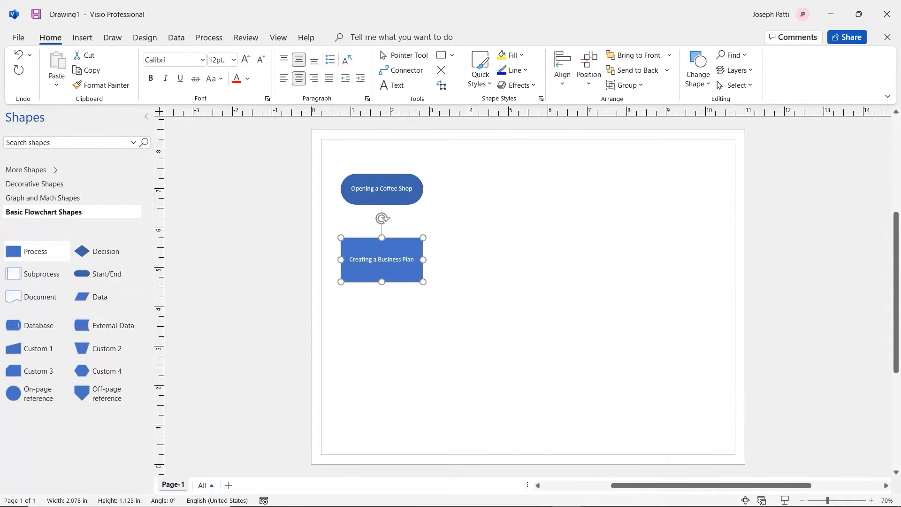
Duplicate the Business Plan box below itself and relabel the copy 'Apply for Bank Loan'
key("ctrl+d")
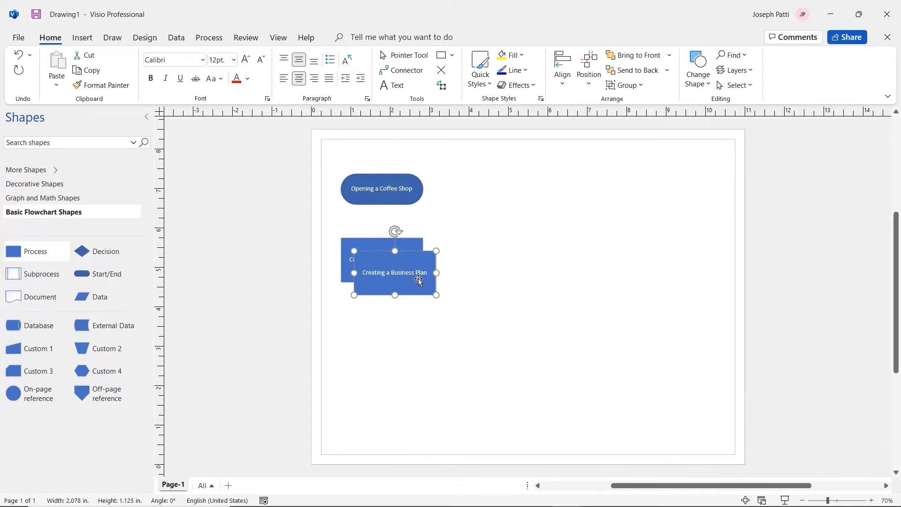
left_click_drag(423, 277, 403, 328)
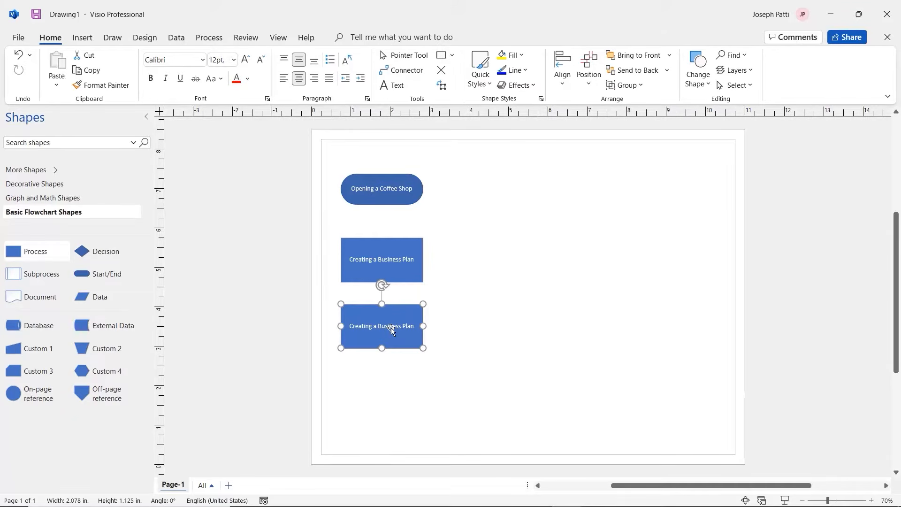
double_click(391, 328)
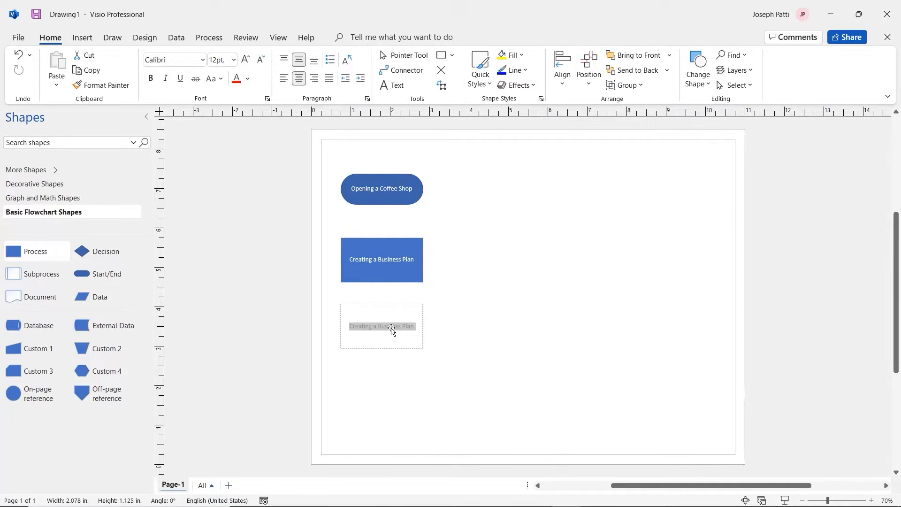
type("Apply for")
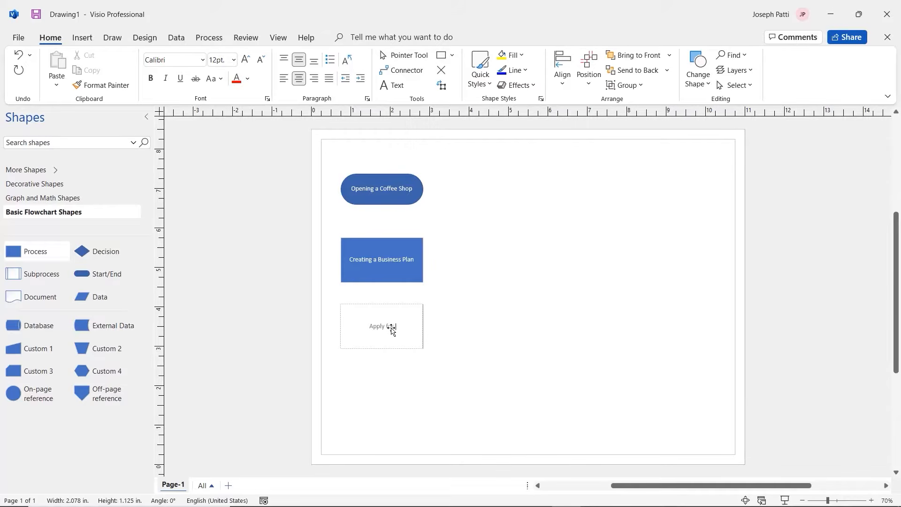
type(" Bank Loan")
left_click(497, 301)
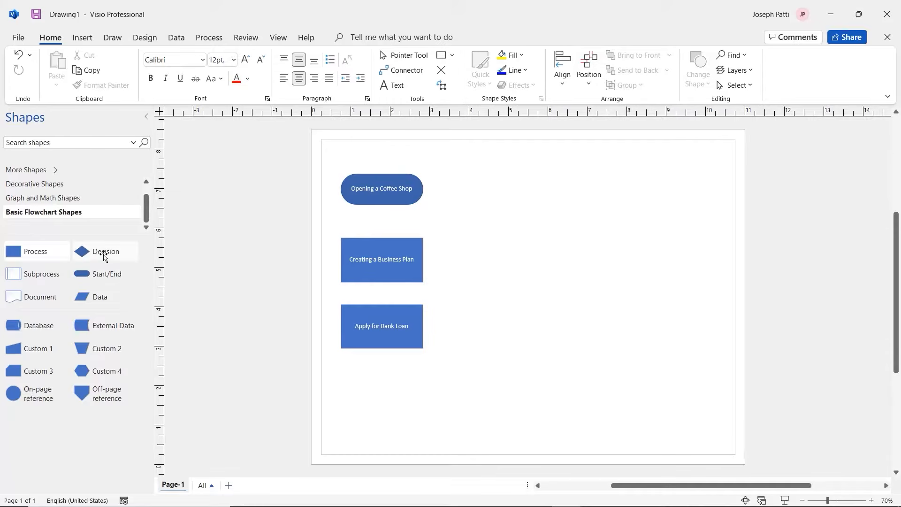
Place a Decision diamond below 'Apply for Bank Loan', widen it, and label it 'Sell Food Too?'
left_click_drag(104, 257, 381, 394)
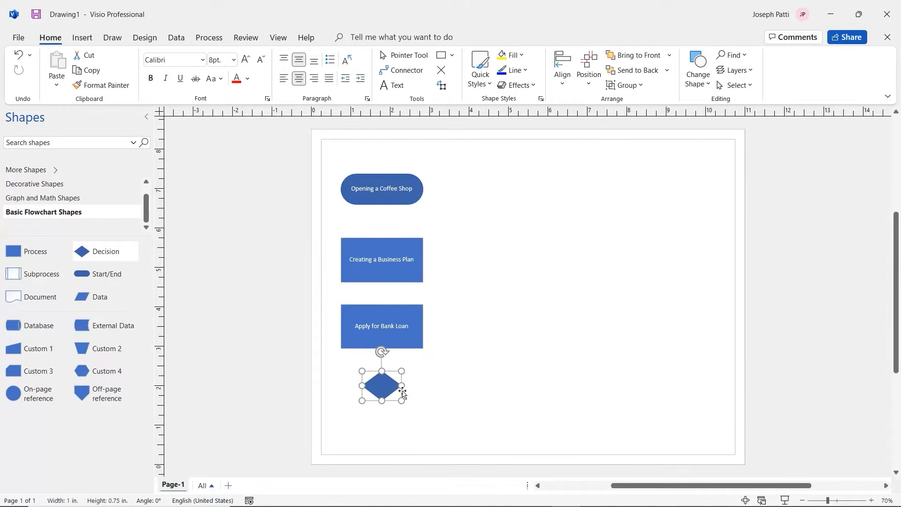
left_click_drag(401, 386, 423, 386)
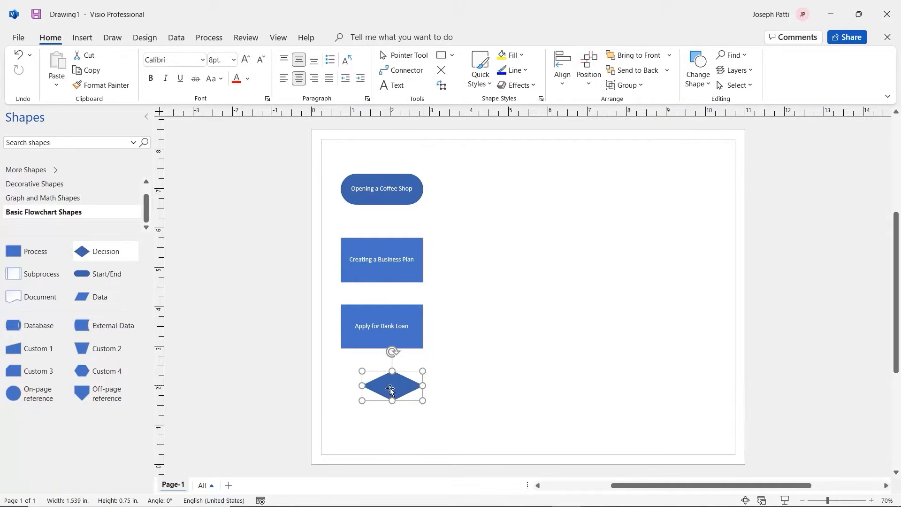
left_click_drag(362, 385, 383, 413)
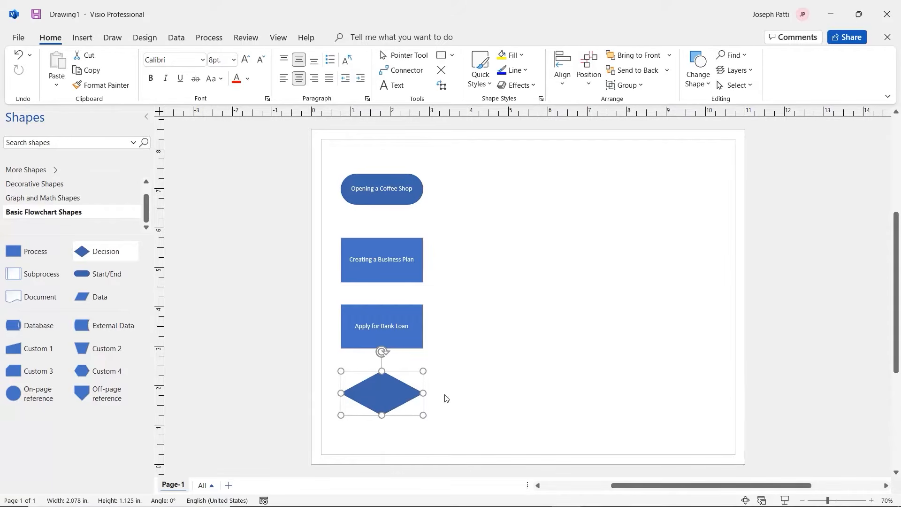
type("Sell")
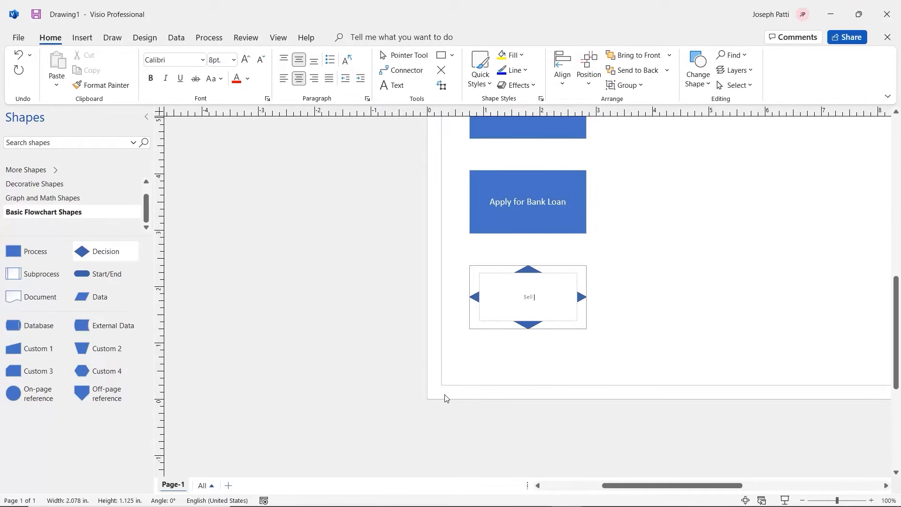
type(" Food Too?")
left_click(650, 274)
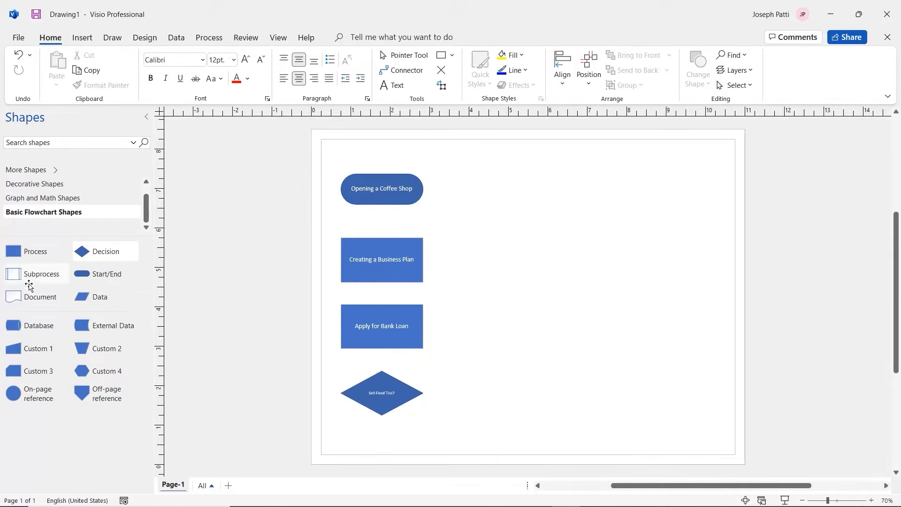
Add a widened Subprocess shape right of the start shape labelled 'Create a Food Menu' in 12 pt
left_click_drag(29, 285, 508, 191)
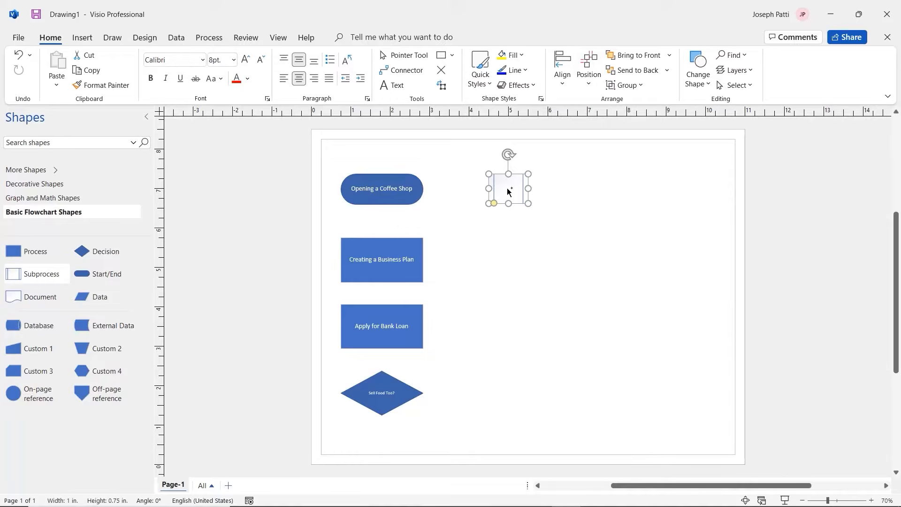
left_click_drag(527, 188, 528, 211)
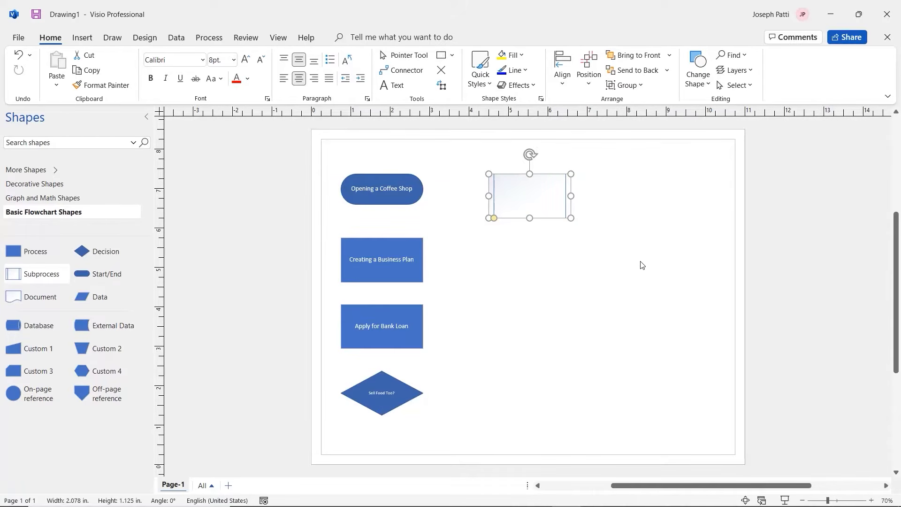
type("Cre")
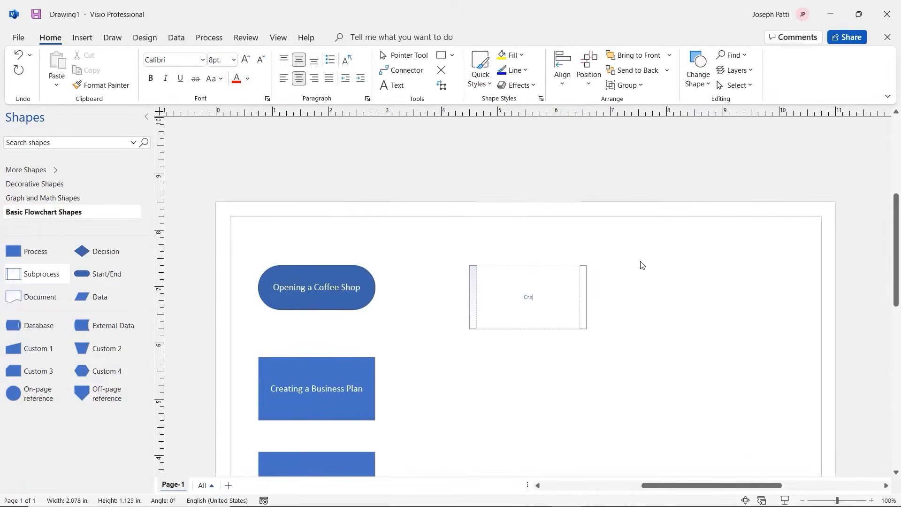
type("ate a Food Menu")
left_click(627, 287)
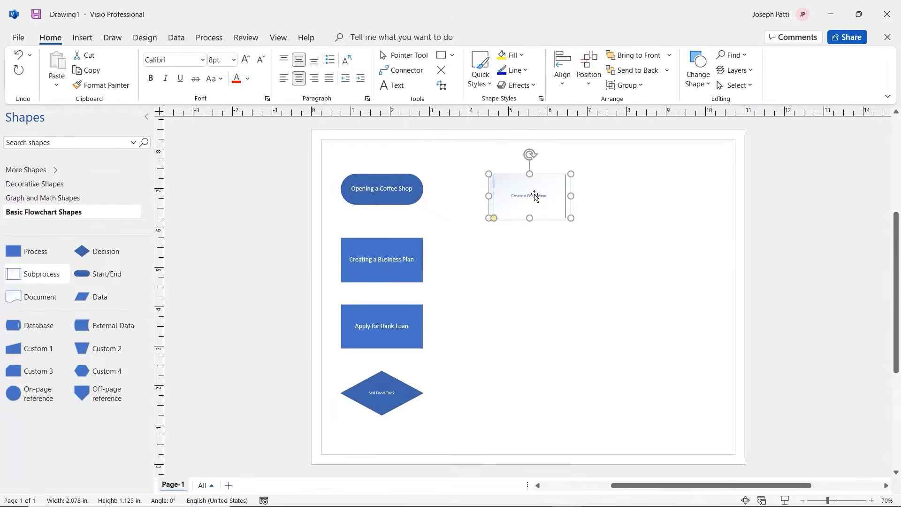
double_click(537, 206)
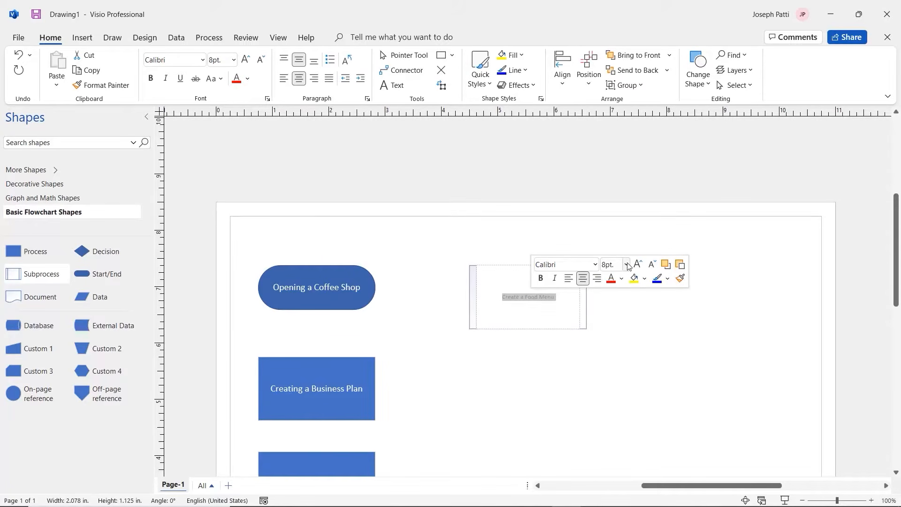
left_click(627, 265)
left_click(612, 348)
left_click(521, 361)
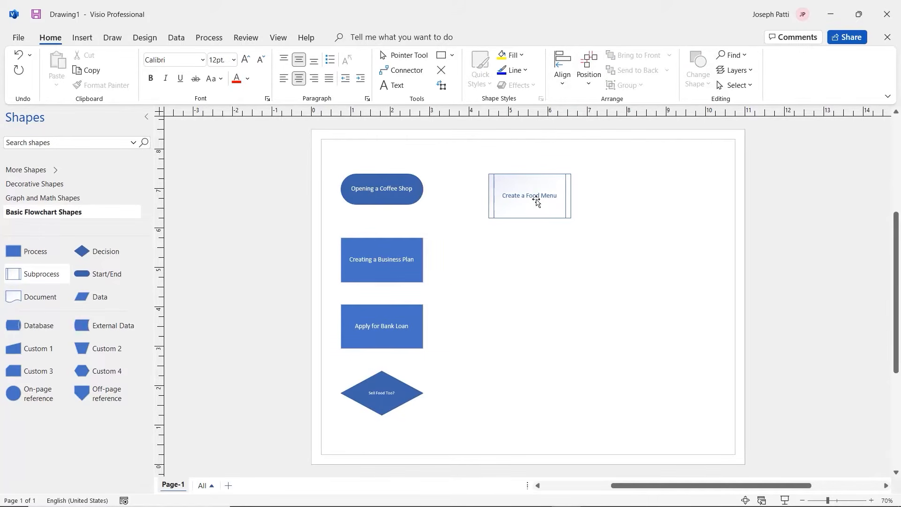
Set the 'Sell Food Too?' diamond's text to 12 pt
double_click(384, 396)
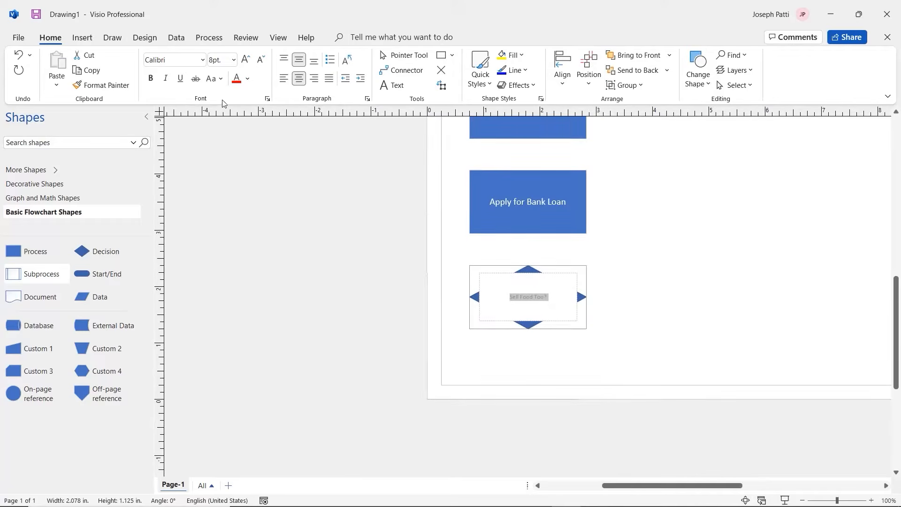
left_click(234, 60)
left_click(227, 146)
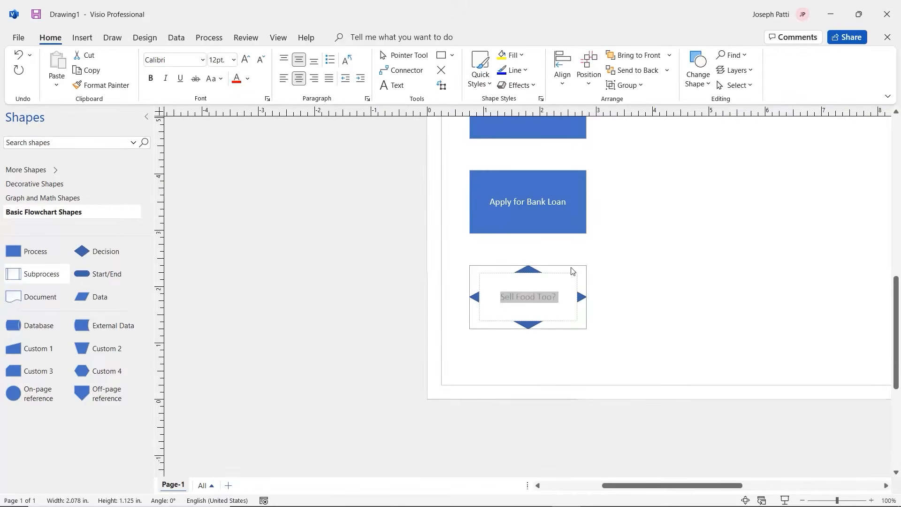
left_click(685, 279)
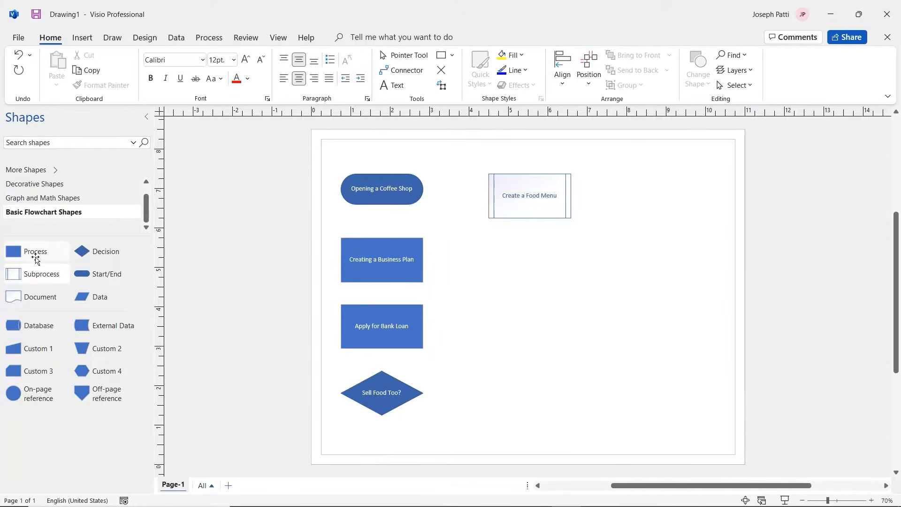
Duplicate 'Creating a Business Plan', move the copy under 'Create a Food Menu', and relabel it 'Rent Location'
left_click(382, 268)
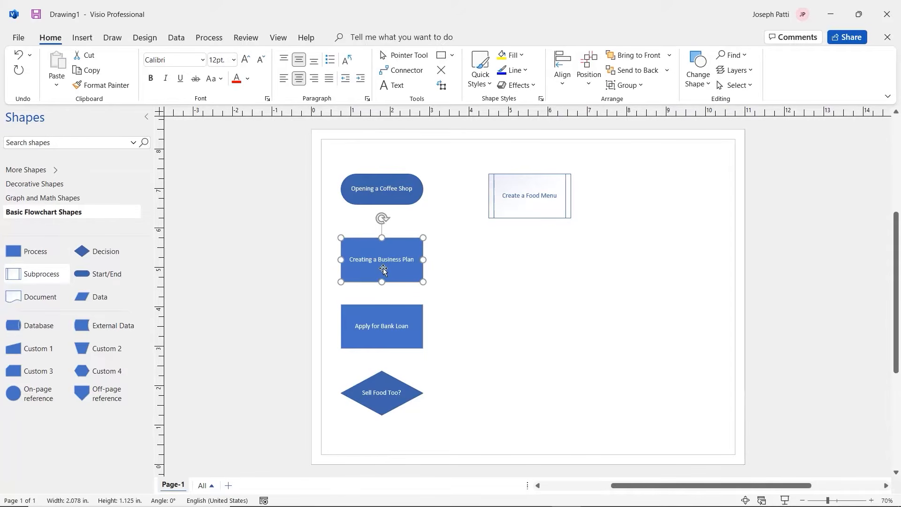
key("ctrl+d")
left_click_drag(406, 277, 537, 289)
double_click(537, 289)
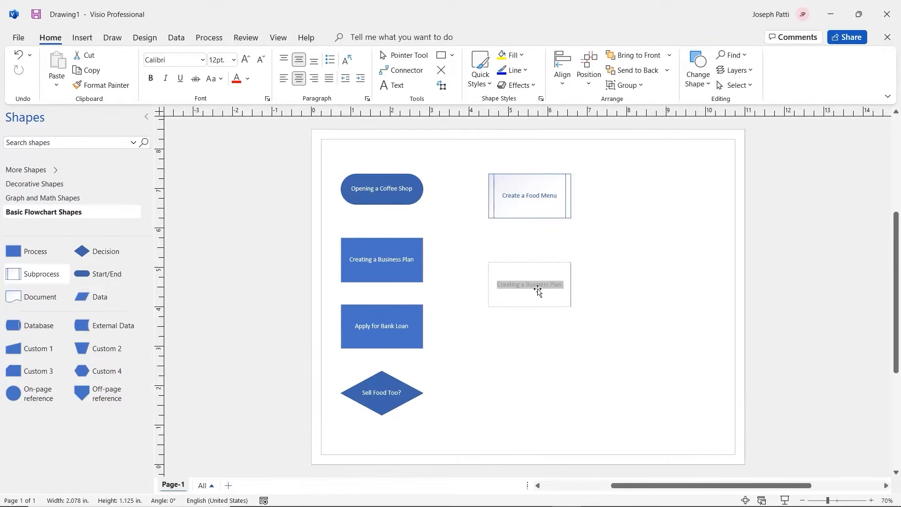
type("Rent")
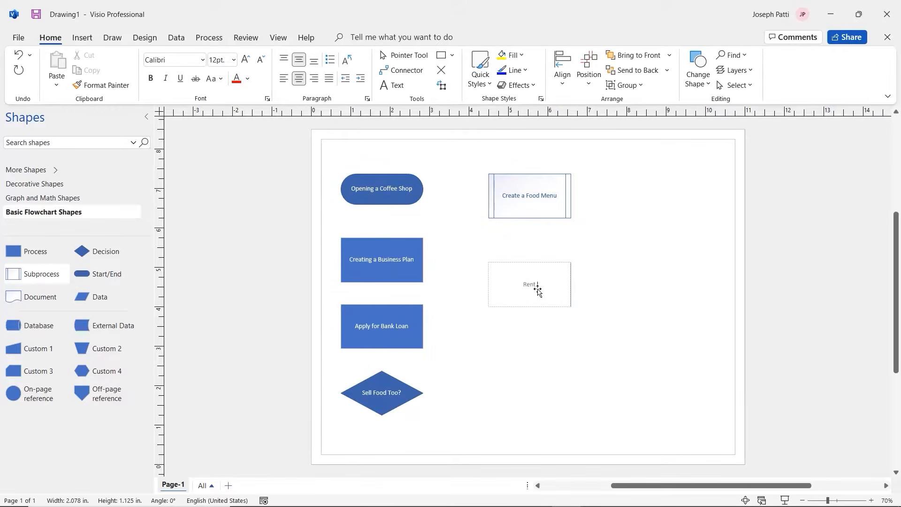
type(" Location")
left_click(526, 358)
mouse_move(526, 301)
left_mouse_down()
mouse_move(524, 320)
mouse_move(526, 301)
left_mouse_up()
left_click(526, 338)
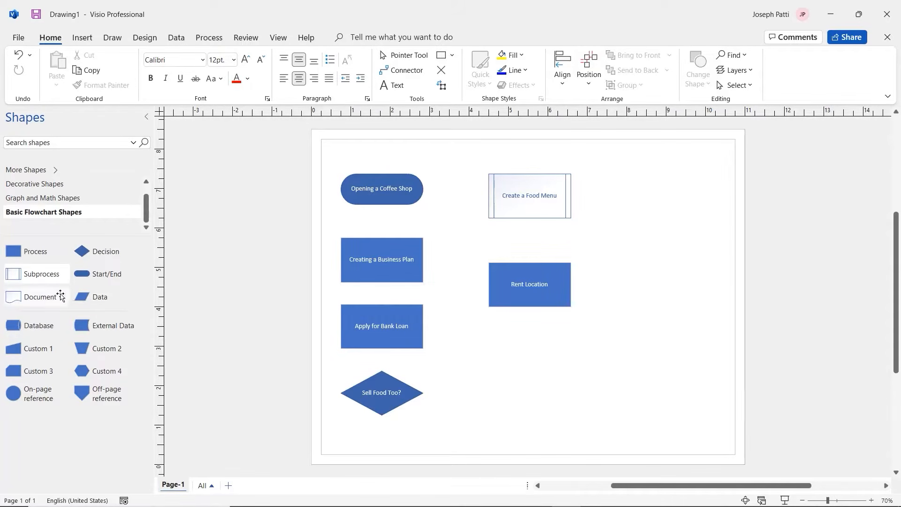
Place a Document shape under Rent Location labeled 'Finalize Hiring Contracts'
left_click_drag(41, 297, 552, 395)
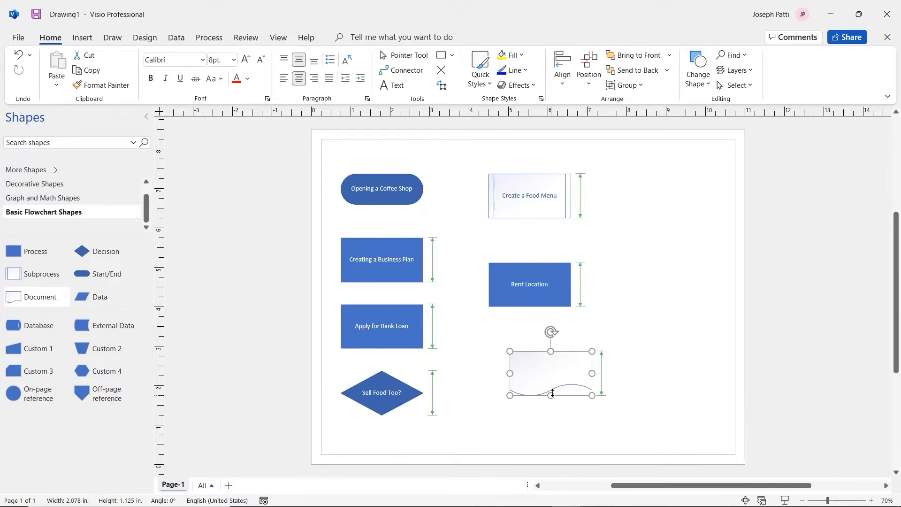
left_click_drag(563, 354, 544, 354)
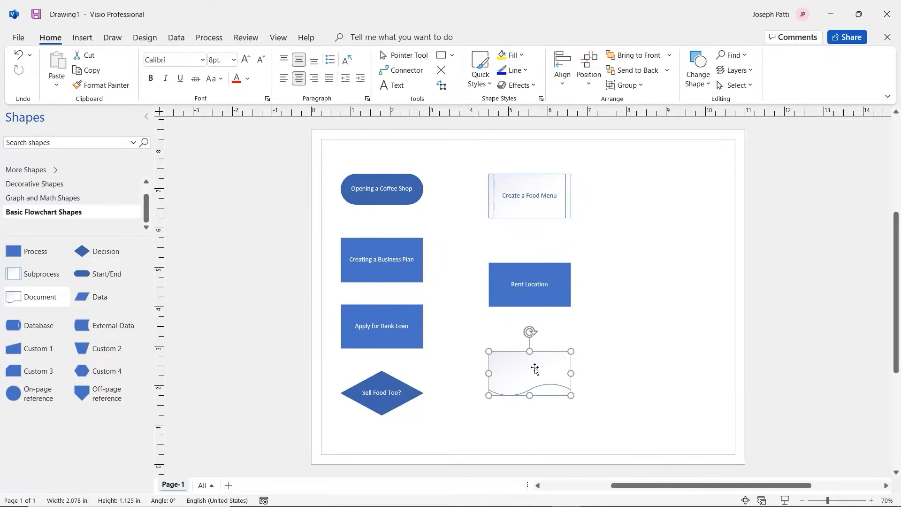
double_click(535, 369)
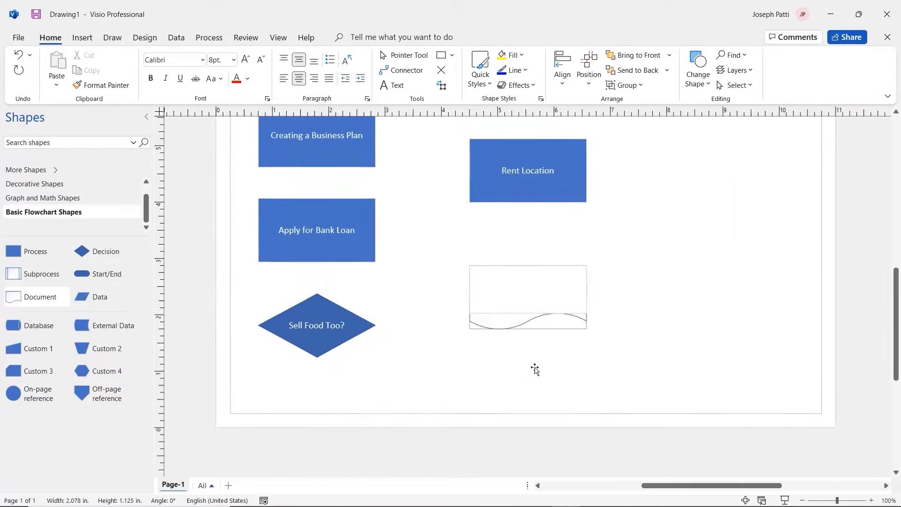
type("Finalize Hiring ")
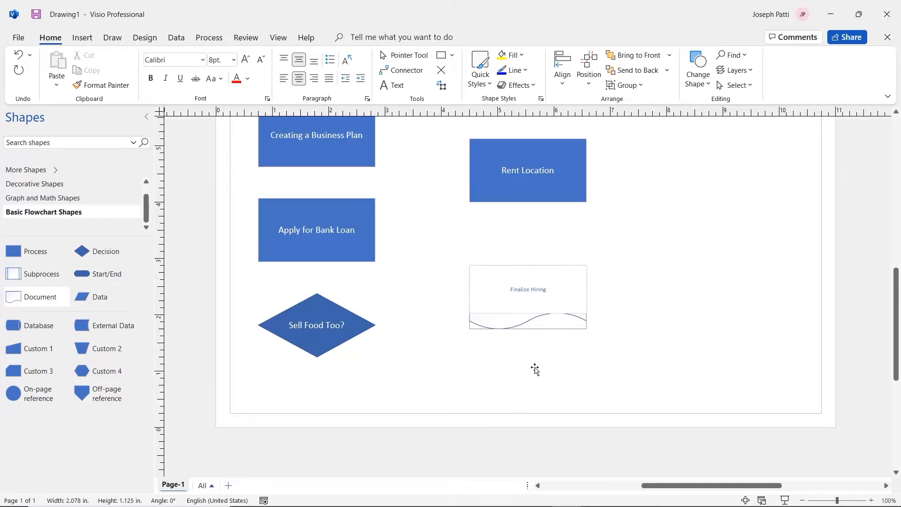
type("Contracts")
Set the Finalize Hiring Contracts label to 12 pt and select the Rent Location box
triple_click(527, 289)
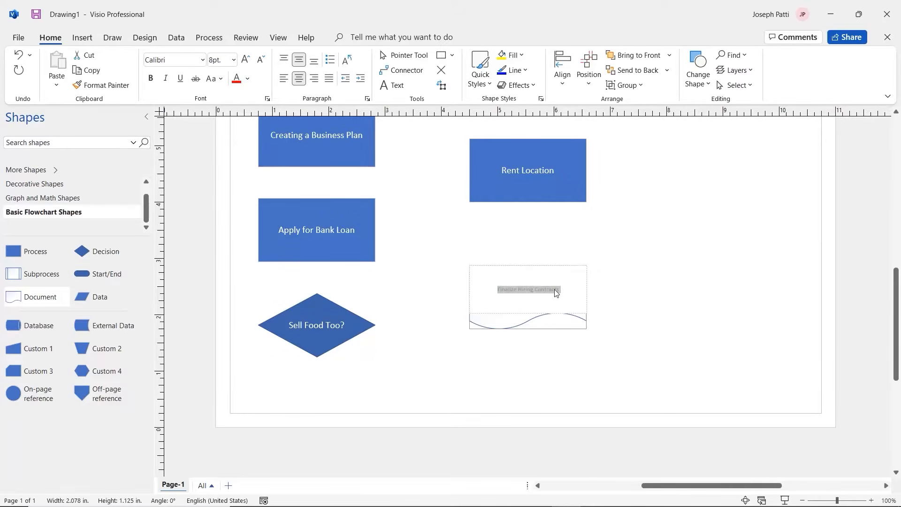
left_click(648, 257)
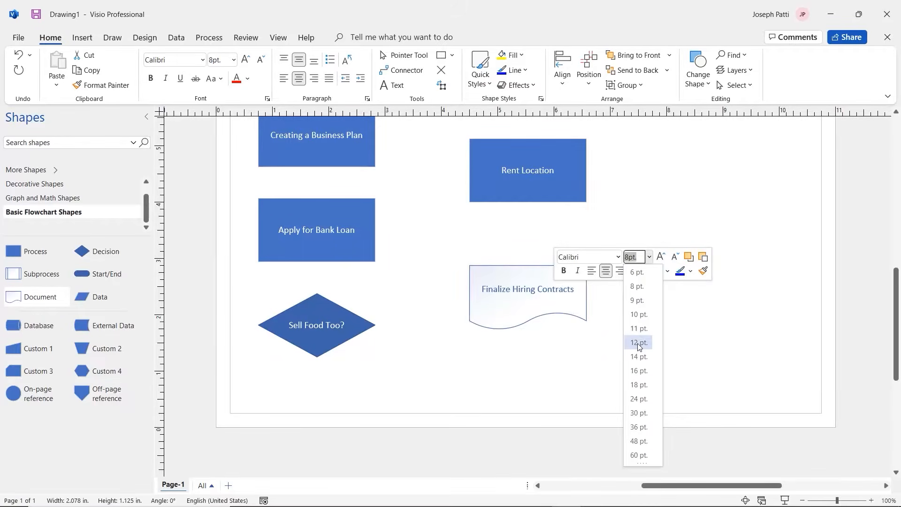
left_click(637, 342)
left_click(634, 300)
key("ctrl+shift+w")
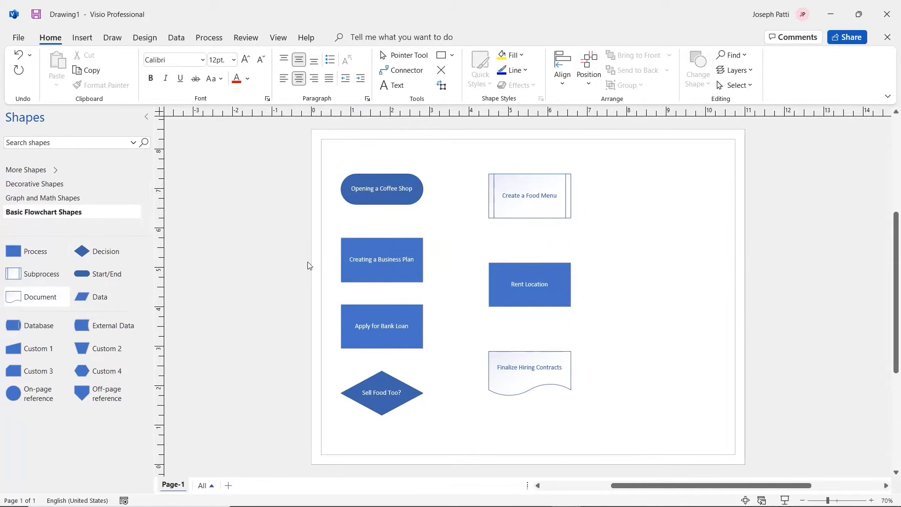
left_click(533, 276)
Copy Rent Location up and right into a third column and relabel it 'Hire Store Manager'
left_click_drag(533, 276, 662, 239)
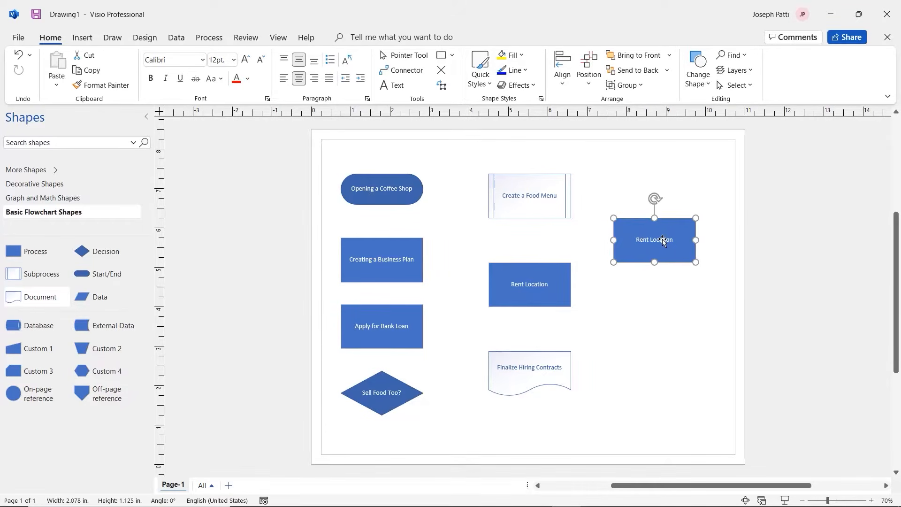
double_click(662, 238)
type("Hirin")
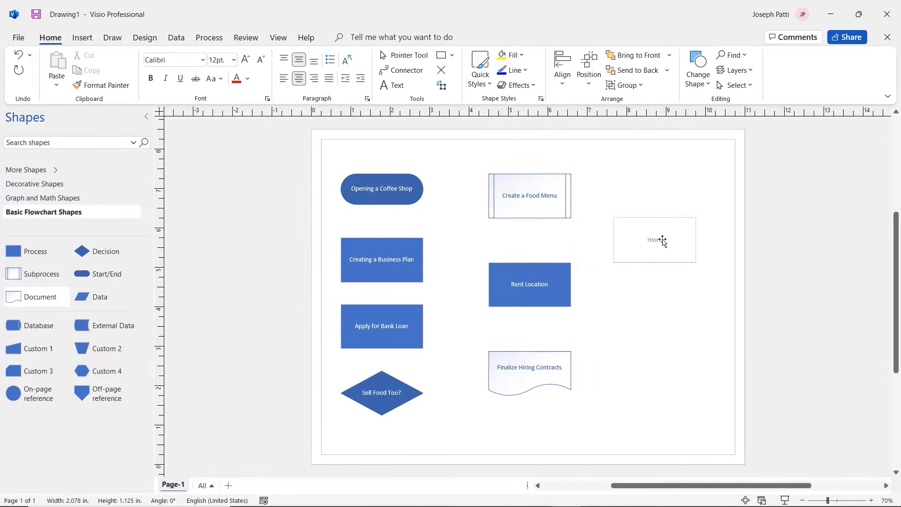
key("BackSpace")
key("BackSpace")
key("BackSpace")
type("re Store Planager")
left_click(681, 306)
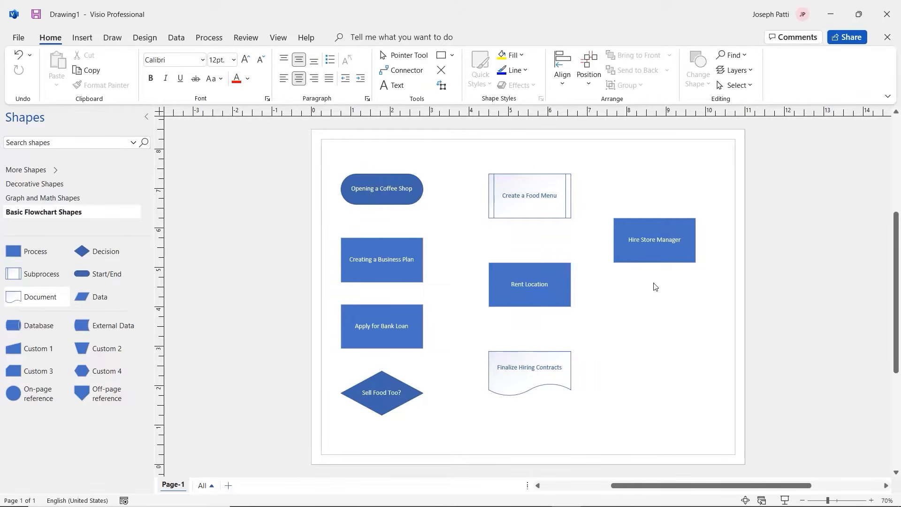
left_click(393, 193)
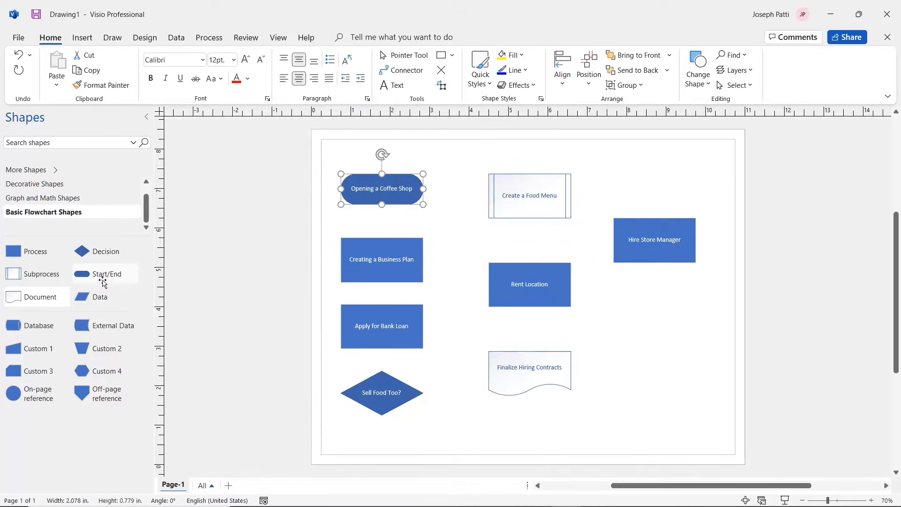
Duplicate Opening a Coffee Shop below Hire Store Manager and relabel the copy 'Grand Opening'
key("ctrl+d")
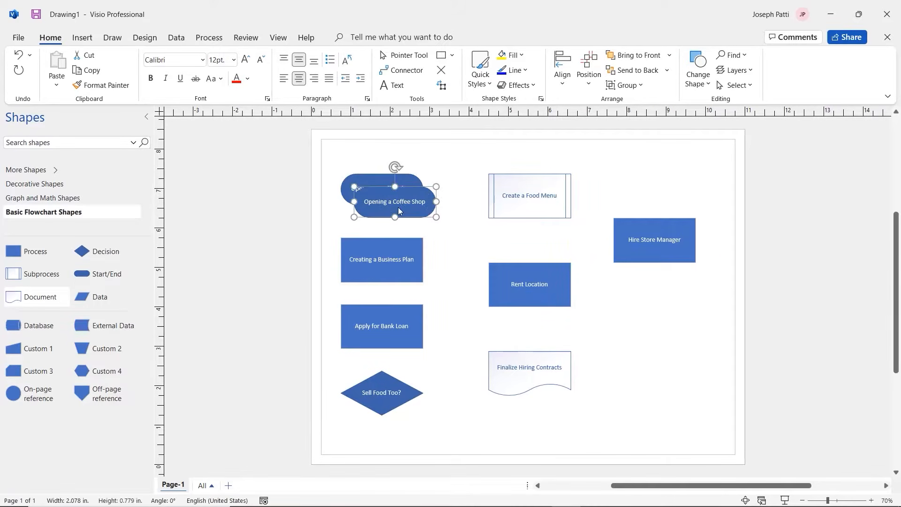
left_click_drag(401, 202, 660, 343)
double_click(661, 342)
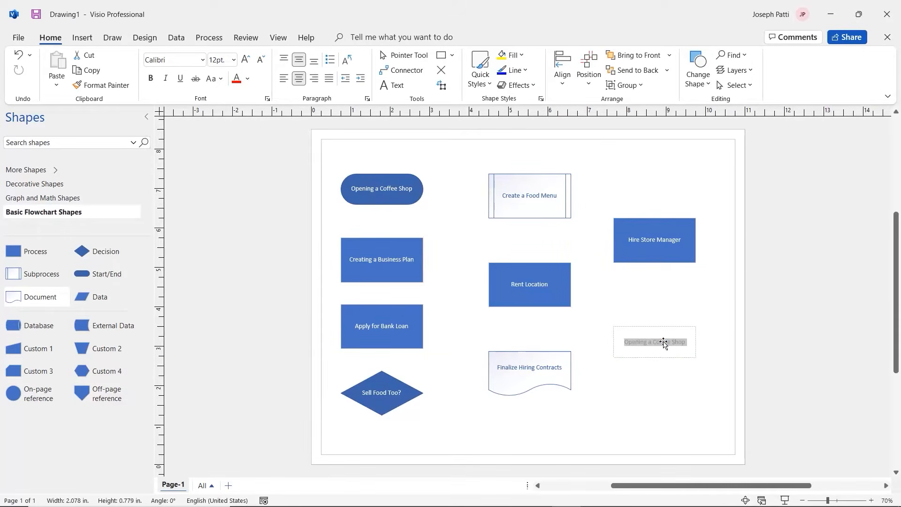
type("Grand")
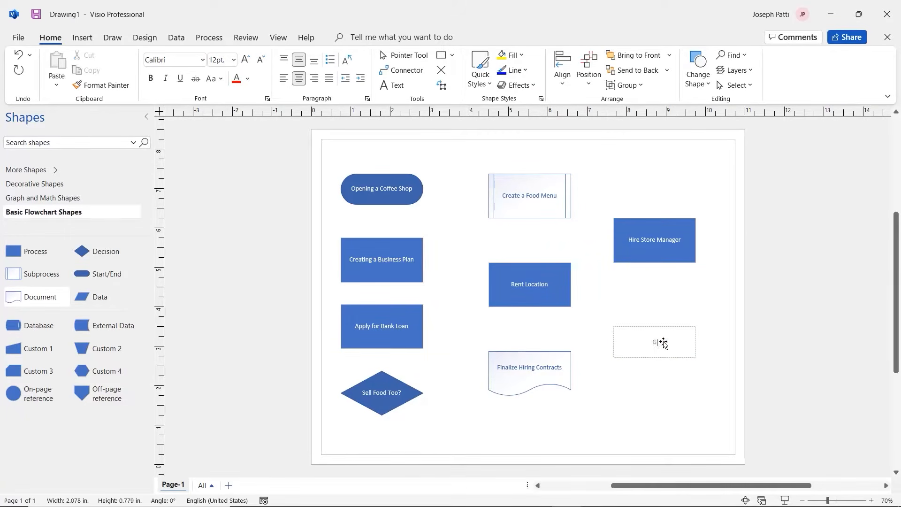
type(" Opening")
left_click(665, 392)
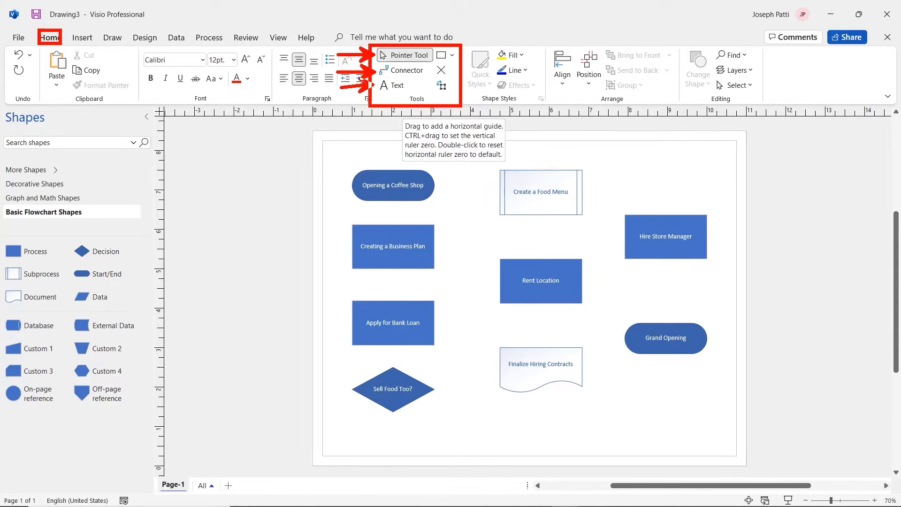
Draw a connector arrow from Opening a Coffee Shop down to Creating a Business Plan
left_click(407, 71)
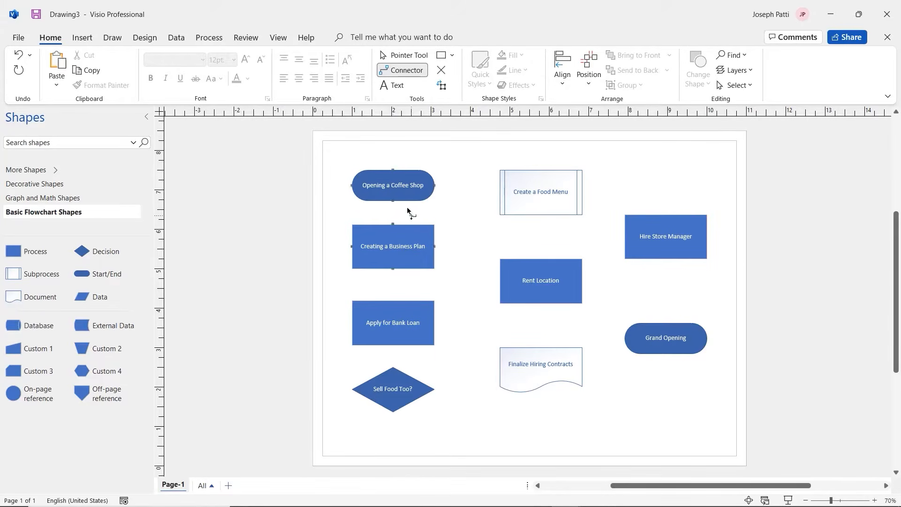
left_click_drag(395, 187, 399, 249)
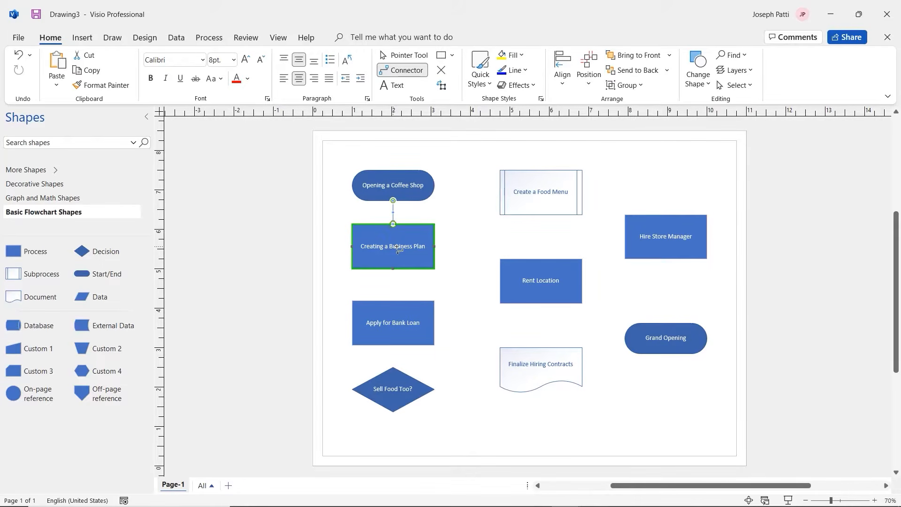
left_click(408, 60)
left_click(448, 200)
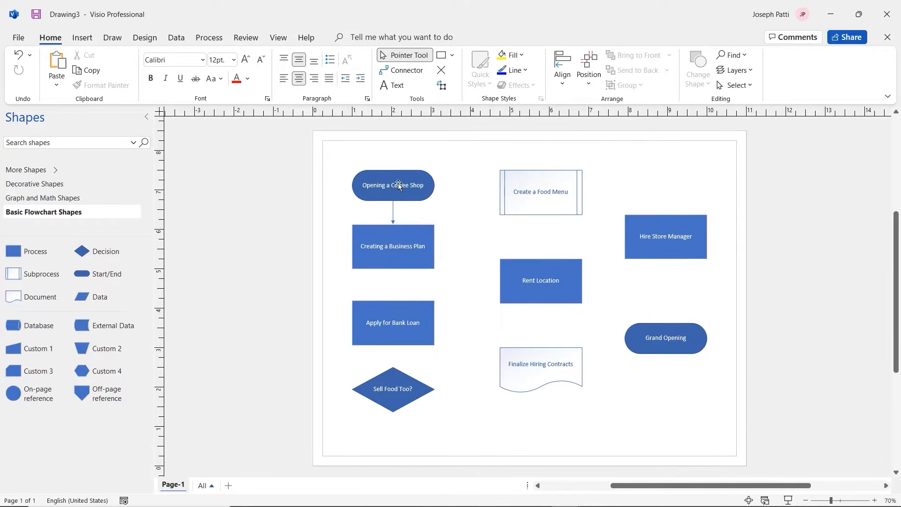
Rearrange the shapes so Opening a Coffee Shop sits above Creating a Business Plan in the left column
left_click(393, 251)
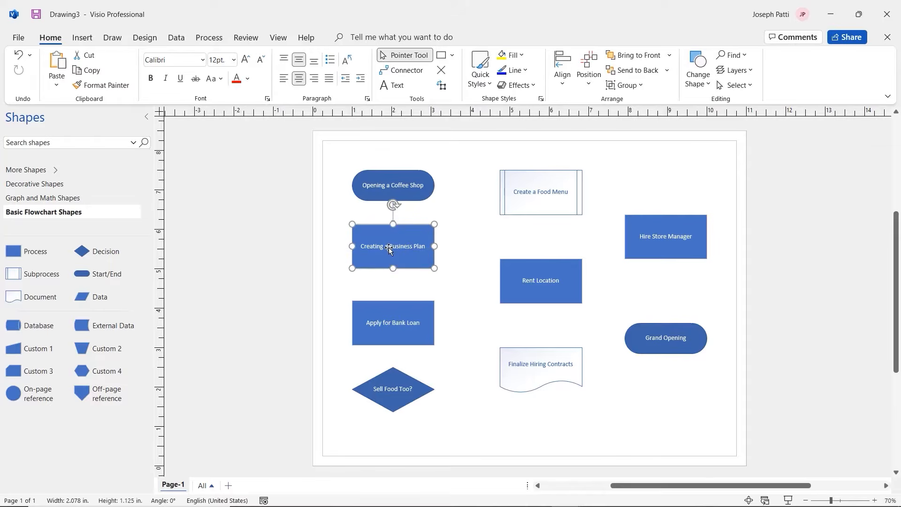
mouse_move(389, 249)
left_mouse_down()
mouse_move(409, 262)
mouse_move(464, 243)
mouse_move(488, 213)
mouse_move(489, 192)
mouse_move(512, 231)
mouse_move(391, 247)
left_mouse_up()
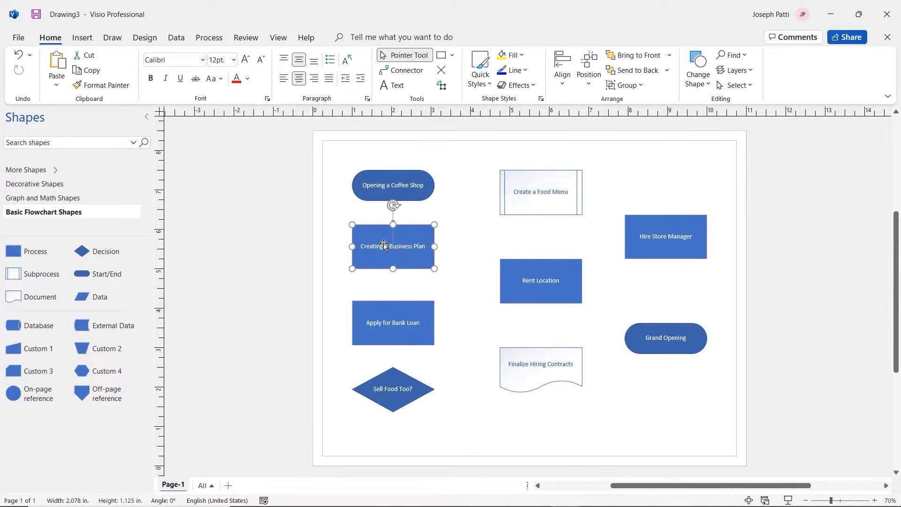
left_click_drag(389, 238, 498, 228)
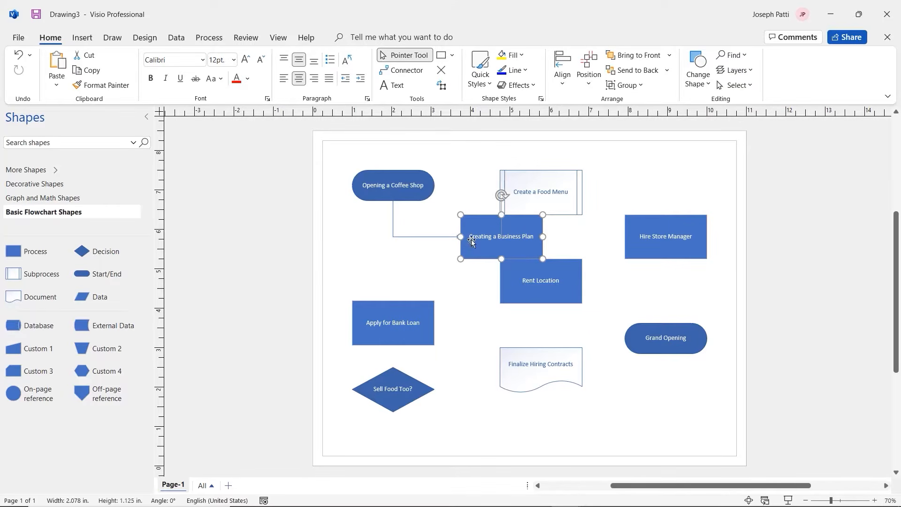
left_click_drag(408, 194, 482, 308)
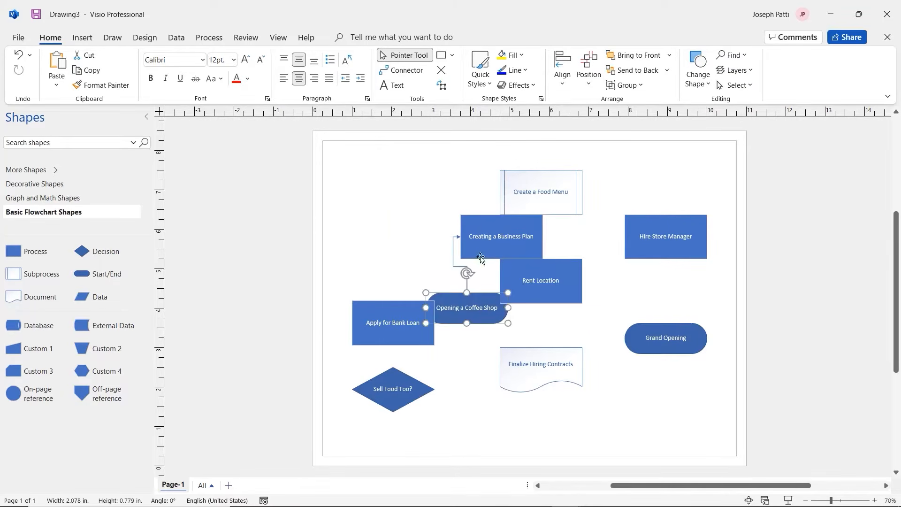
left_click_drag(483, 244, 397, 186)
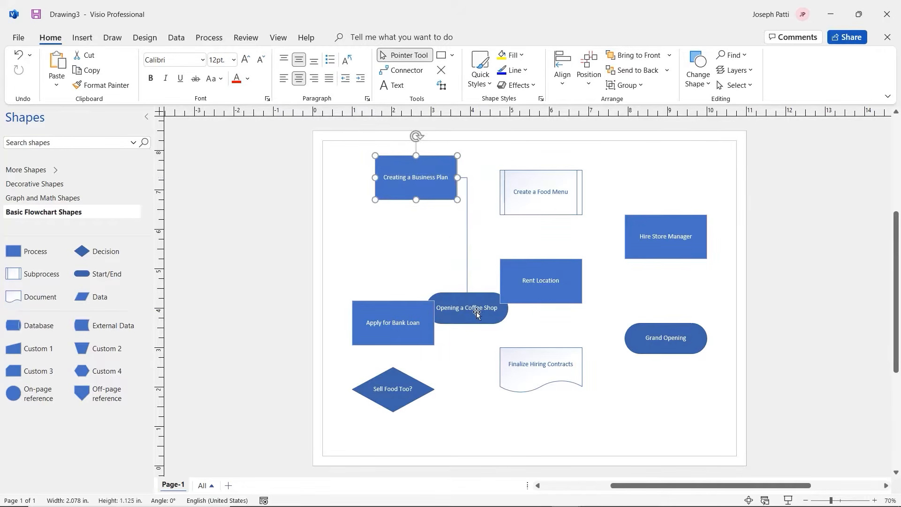
left_click_drag(473, 313, 422, 254)
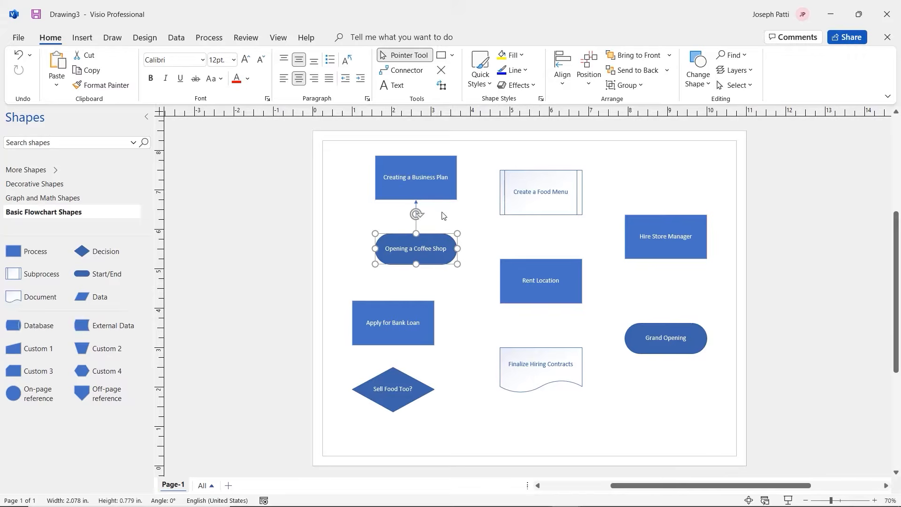
left_click_drag(434, 248, 399, 296)
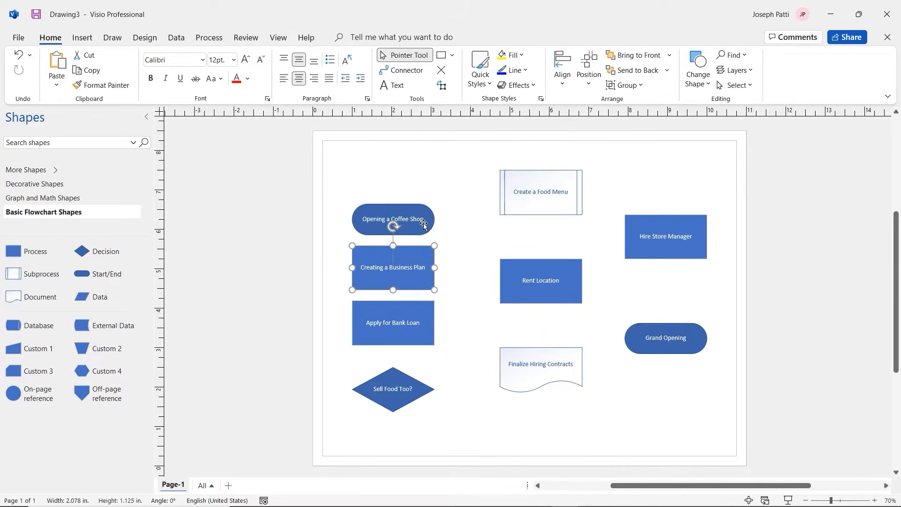
left_click_drag(422, 219, 421, 177)
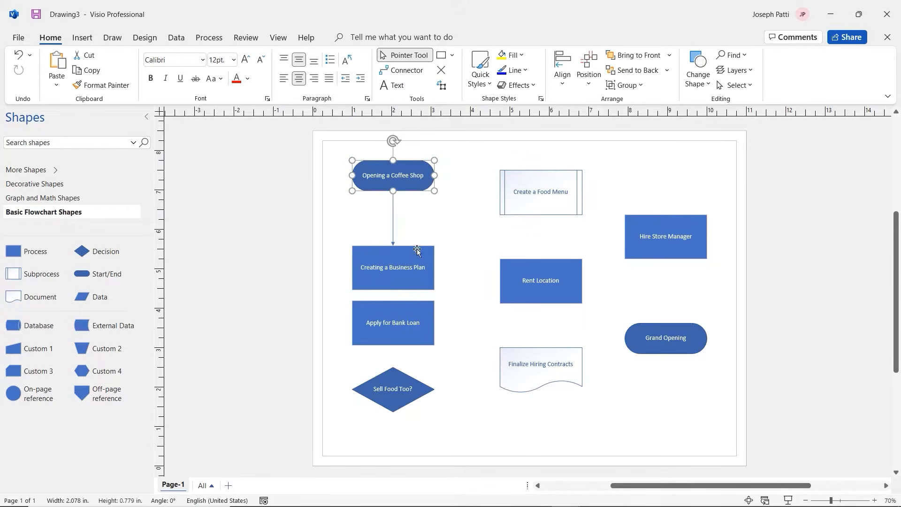
left_click_drag(414, 257, 372, 235)
left_click_drag(393, 178, 430, 290)
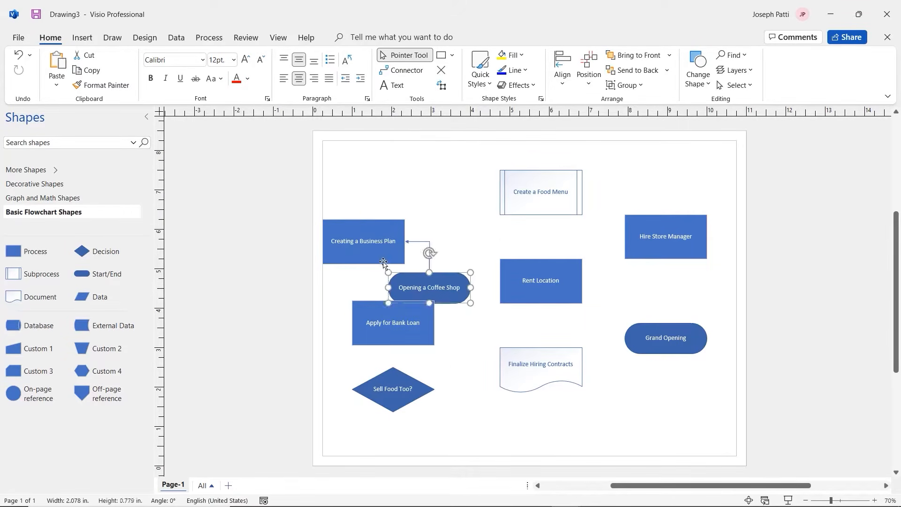
left_click_drag(389, 243, 424, 185)
left_click_drag(440, 285, 413, 267)
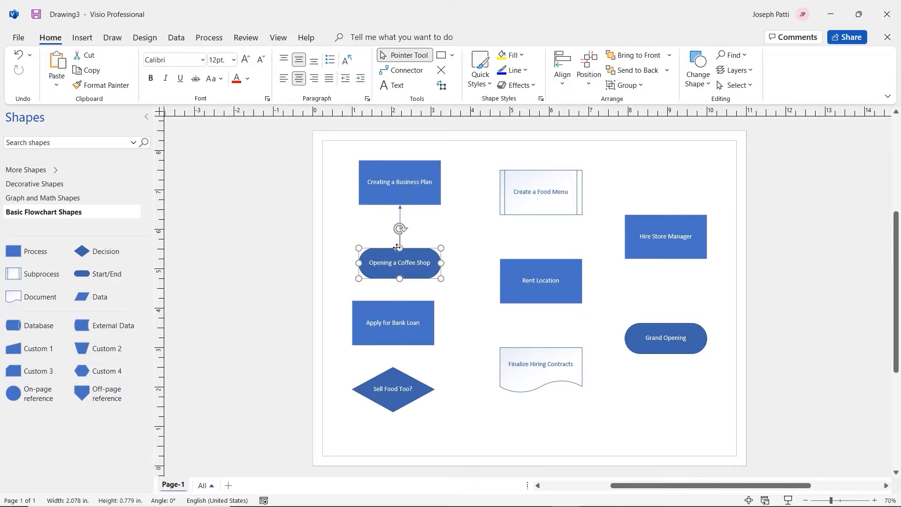
left_click_drag(394, 246, 414, 264)
left_click(420, 200)
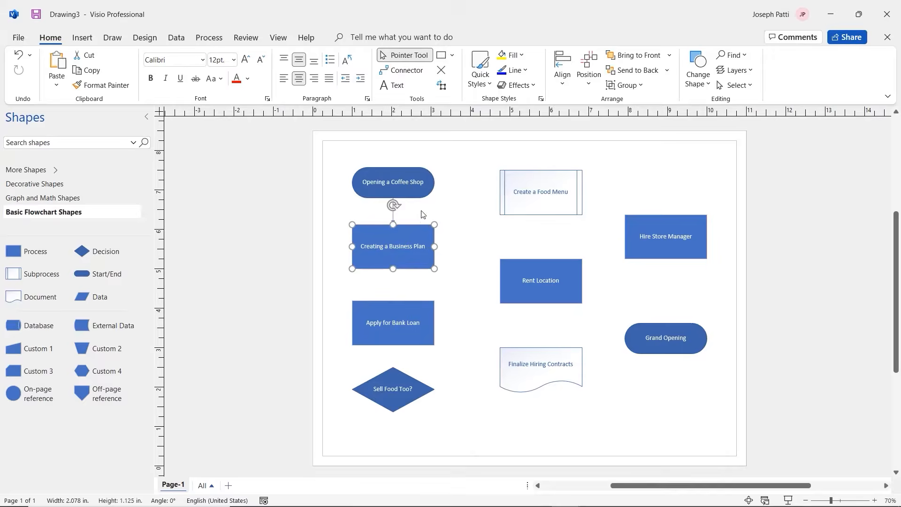
left_click(392, 218)
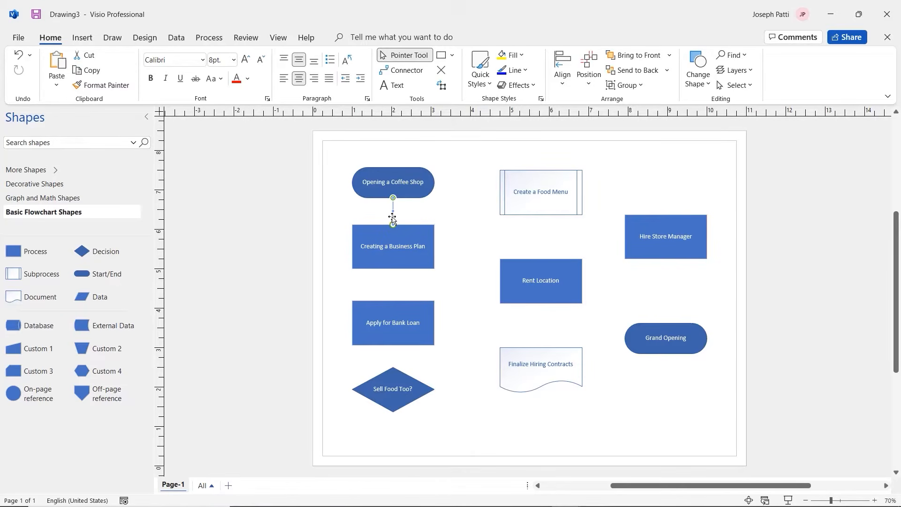
Delete the old connector and draw a new one from Coffee Shop's bottom to Business Plan's top
key("Delete")
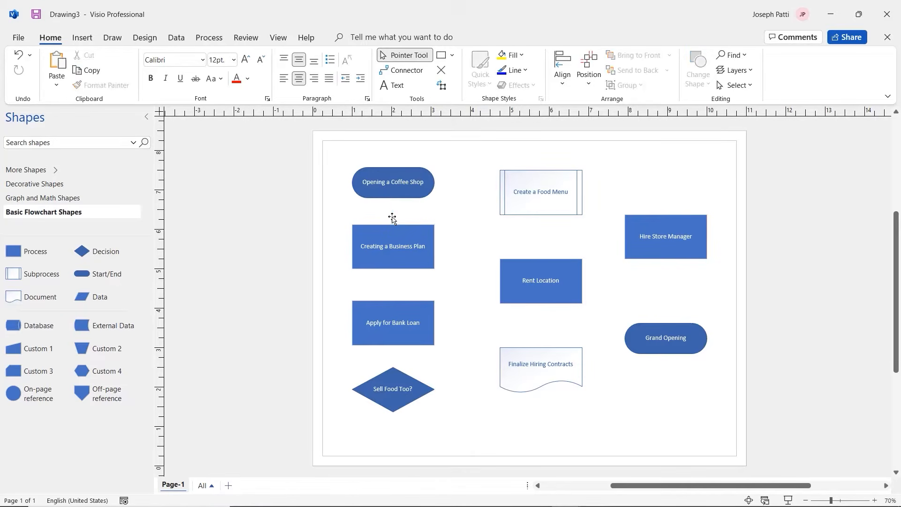
left_click(403, 70)
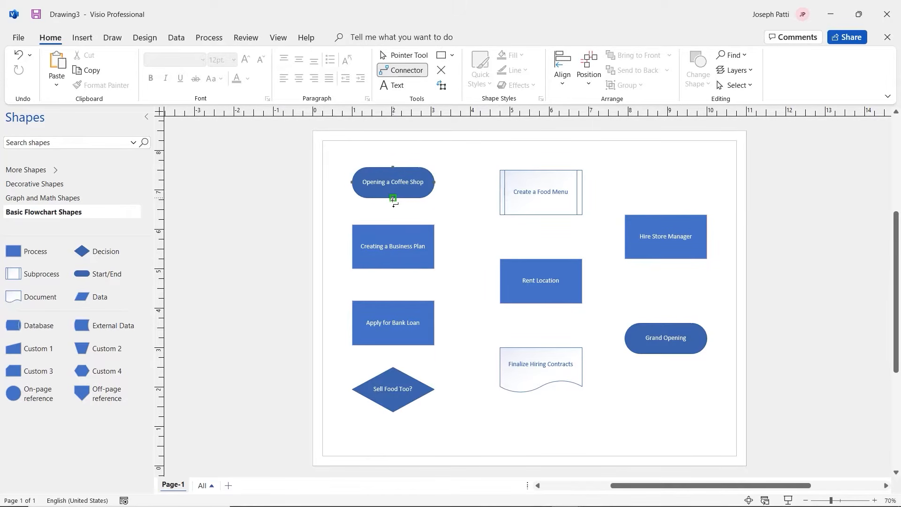
left_click_drag(393, 201, 393, 224)
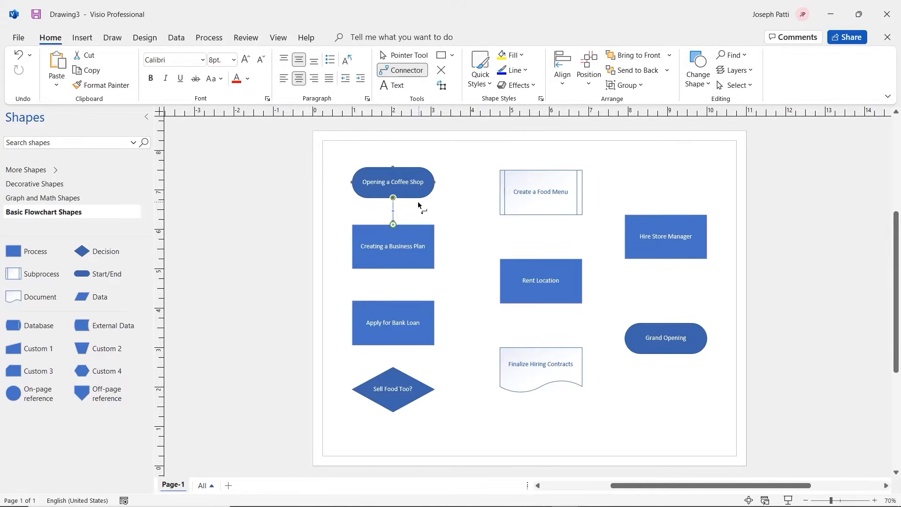
left_click(408, 55)
left_click(407, 238)
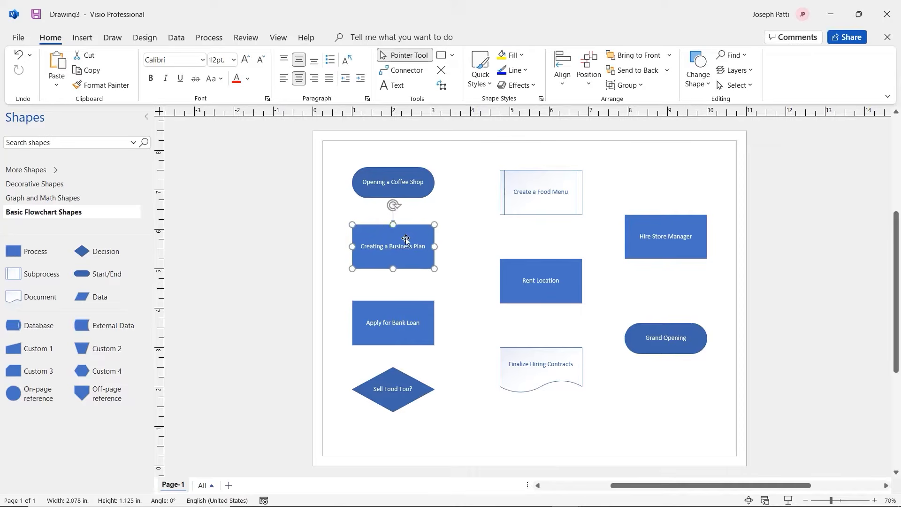
Nudge both shapes until Creating a Business Plan is centred under Opening a Coffee Shop
left_click_drag(406, 238, 420, 142)
left_click_drag(398, 183, 398, 237)
left_click_drag(421, 139, 418, 167)
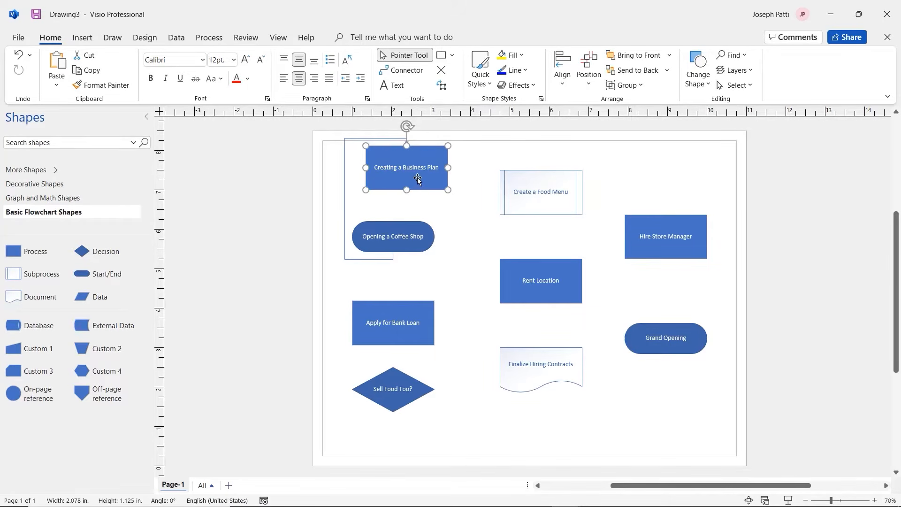
left_click_drag(413, 237, 420, 198)
left_click_drag(434, 152, 429, 241)
left_click_drag(409, 192, 416, 185)
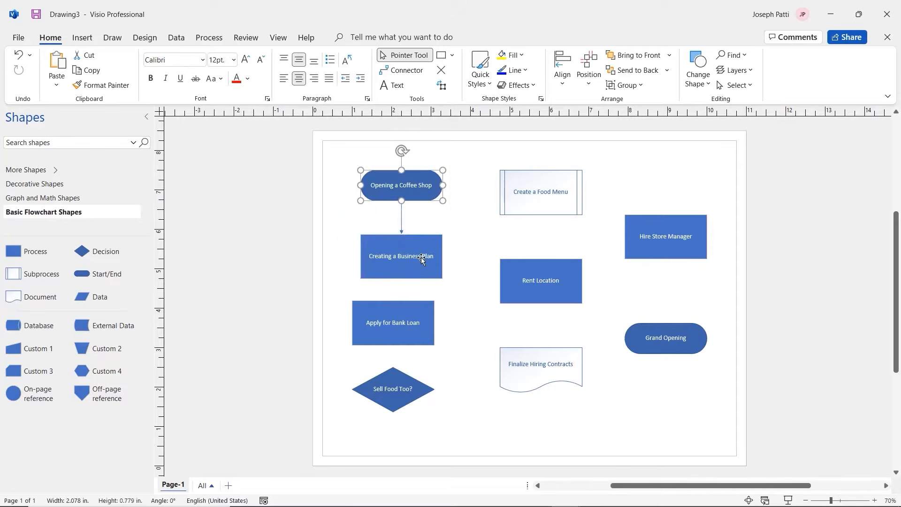
left_click_drag(421, 257, 413, 250)
left_click_drag(409, 193, 401, 189)
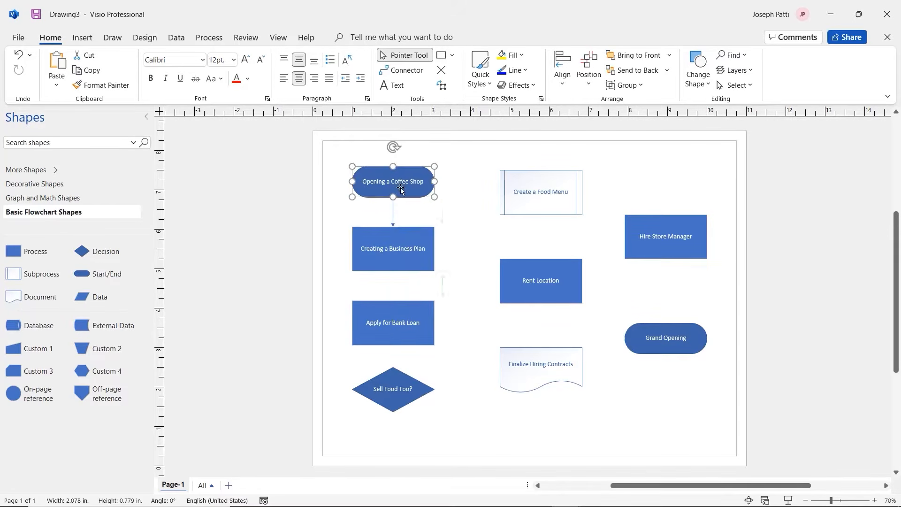
left_click(409, 253)
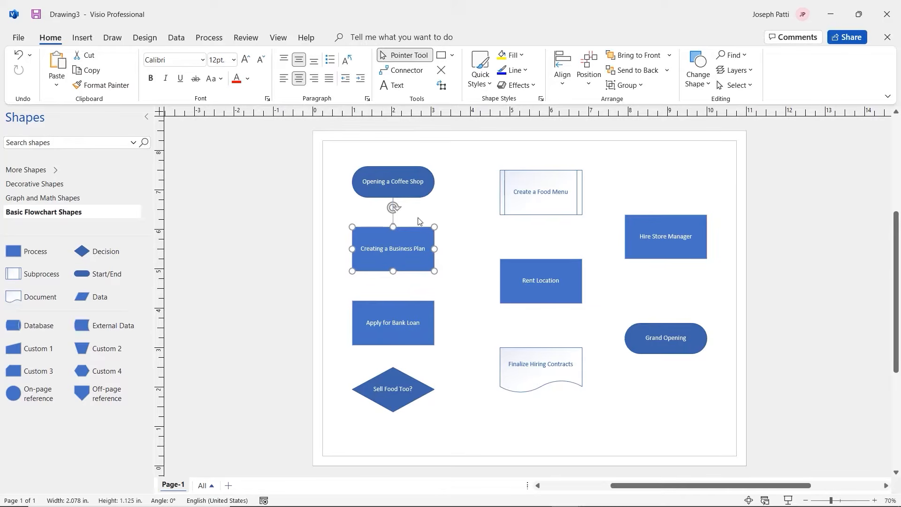
Connect Creating a Business Plan to Apply for Bank Loan, and Bank Loan to the Sell Food Too? diamond
left_click(411, 188)
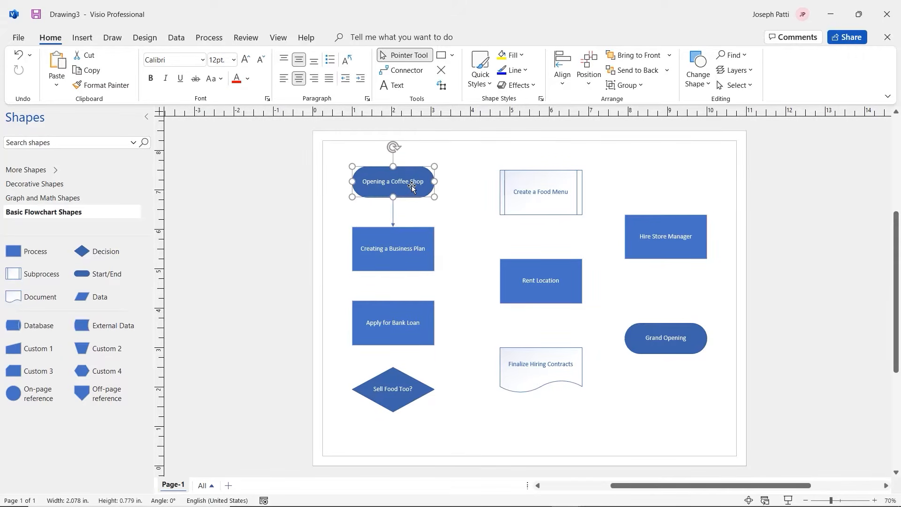
left_click(414, 76)
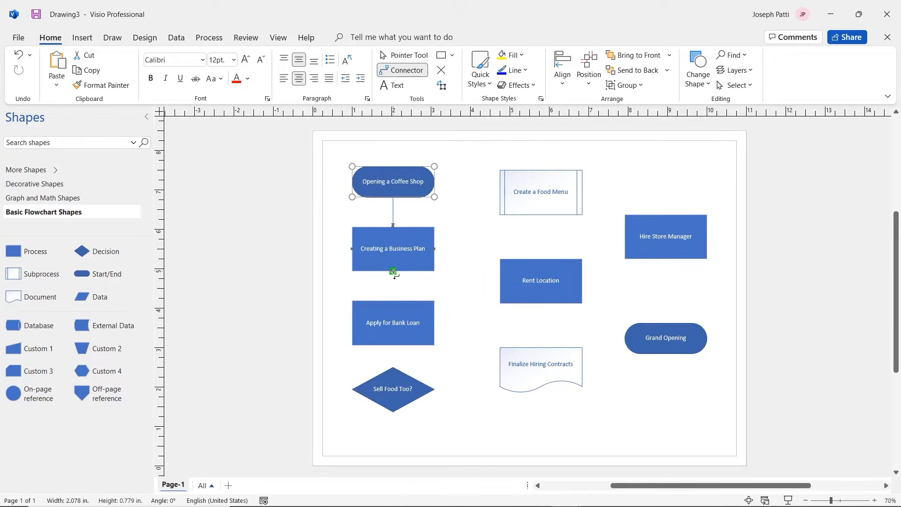
left_click_drag(393, 271, 393, 301)
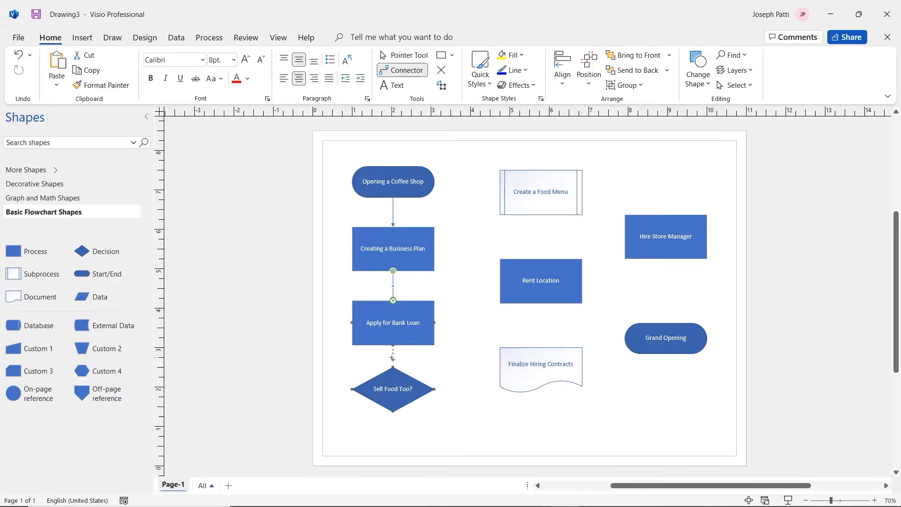
left_click_drag(393, 359, 393, 366)
Branch the diamond to Create a Food Menu and Rent Location, and link Food Menu to Rent Location
left_click_drag(434, 390, 457, 360)
left_click_drag(470, 236, 500, 192)
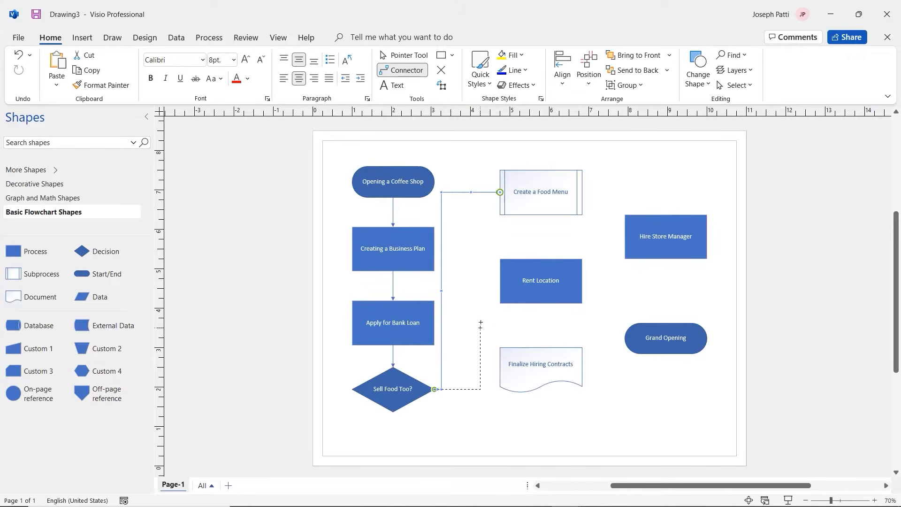
left_click_drag(488, 296, 496, 283)
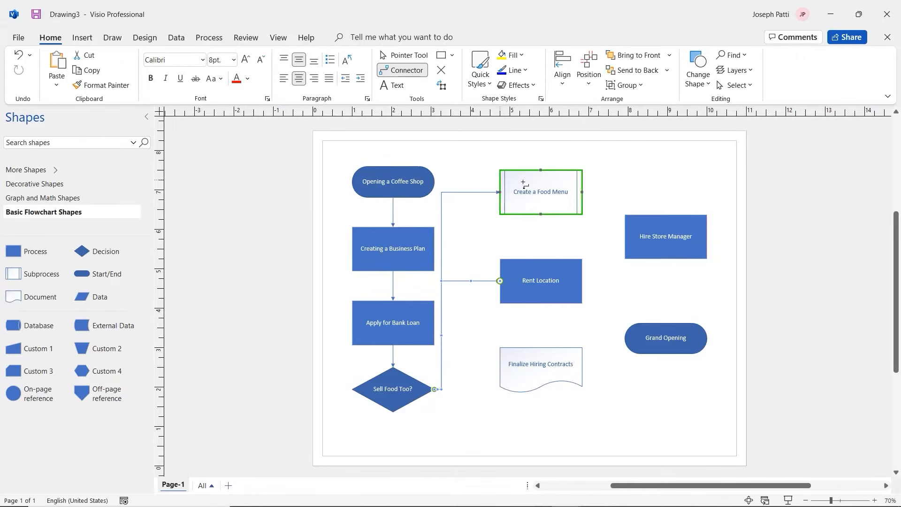
left_click_drag(541, 214, 541, 259)
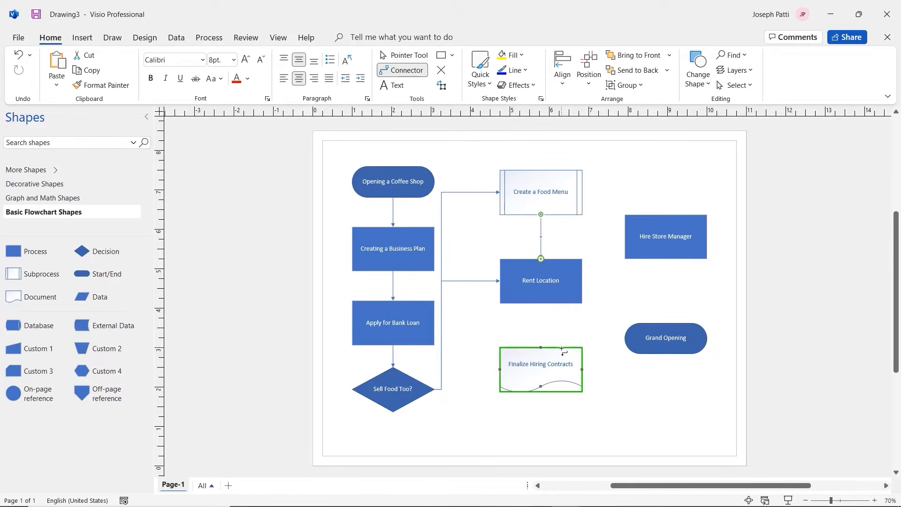
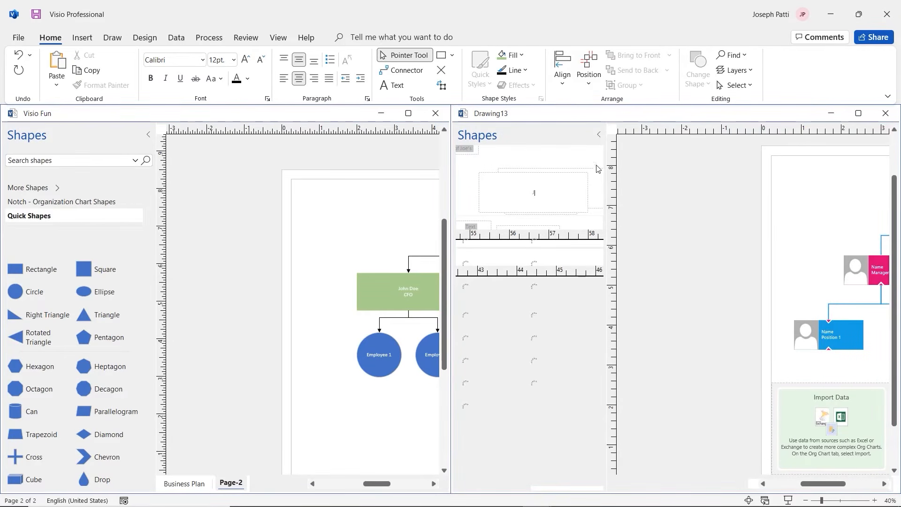
Minimize the Visio Fun window so Drawing13's org chart fills the workspace
left_click(381, 115)
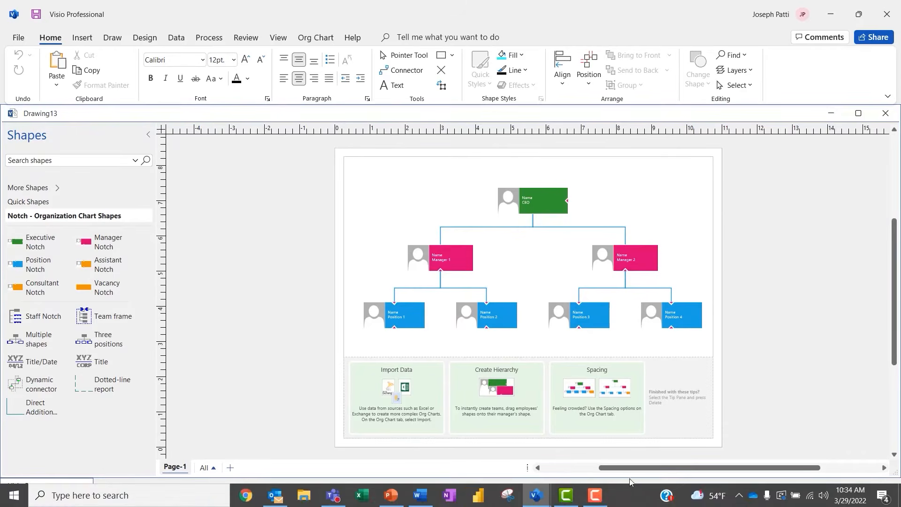
Zoom to 75% and delete the tips panel beneath the org chart
left_click_drag(637, 468, 660, 468)
scroll(630, 367, "up", 1)
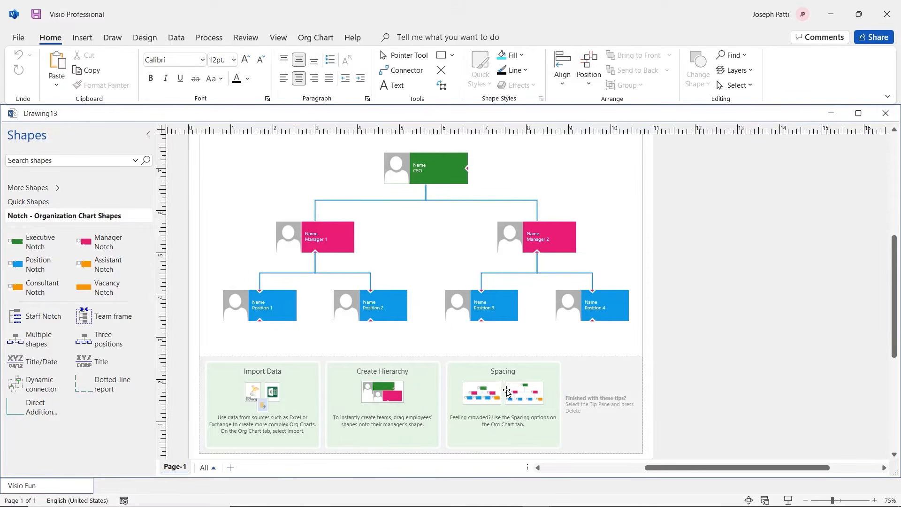
left_click(586, 417)
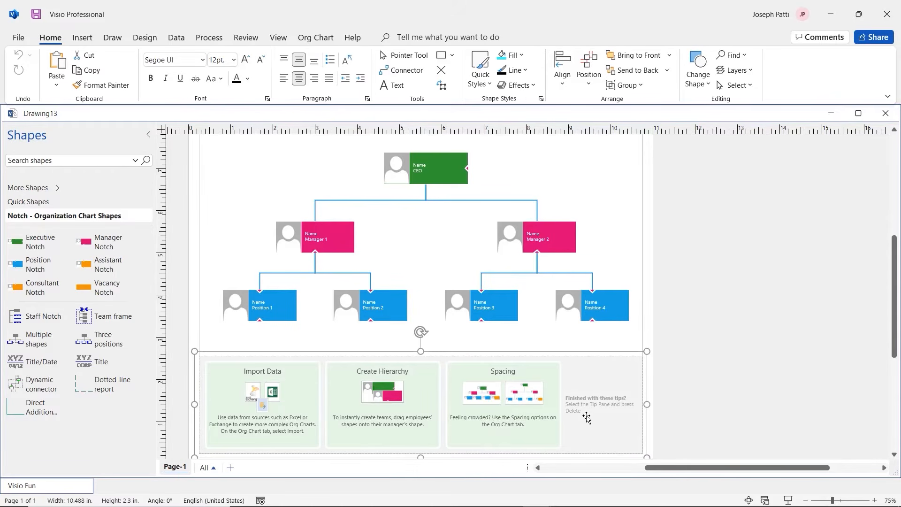
key("Delete")
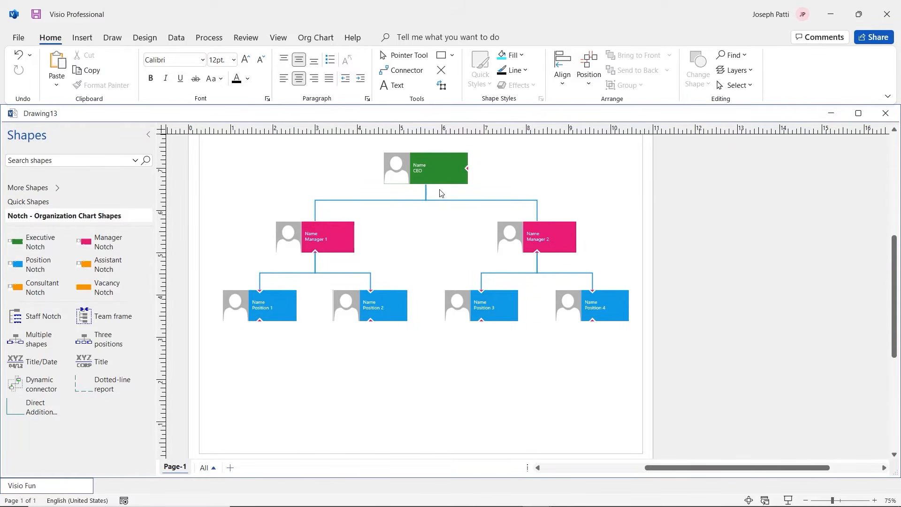
Type a person's name into the Name field of the CEO, Manager 1 and Manager 2 shapes
left_click(390, 172)
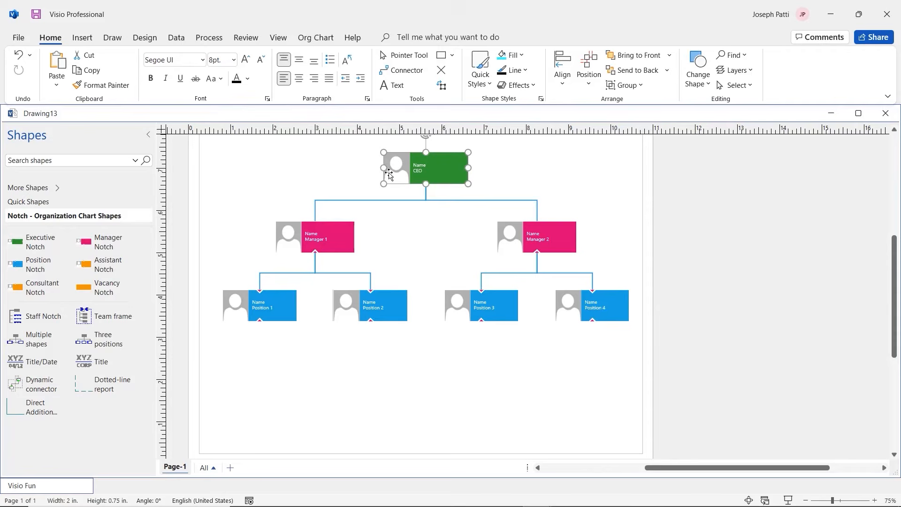
double_click(420, 165)
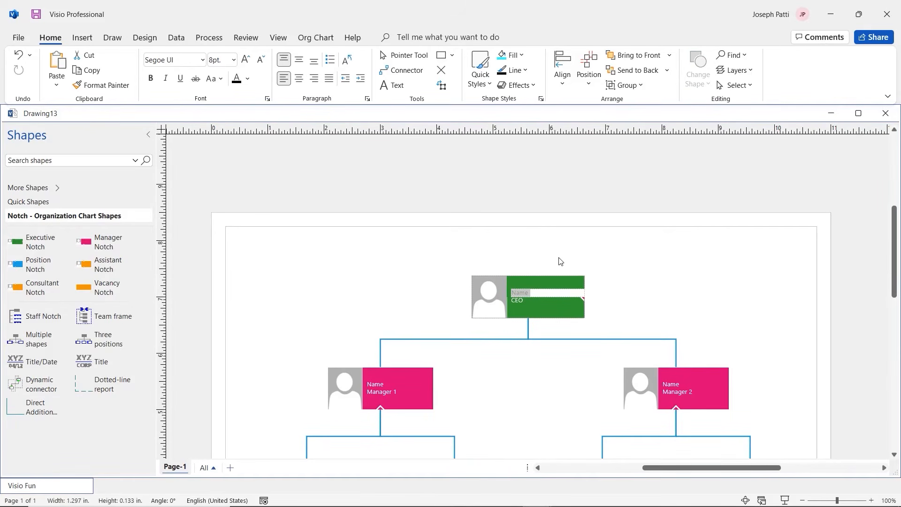
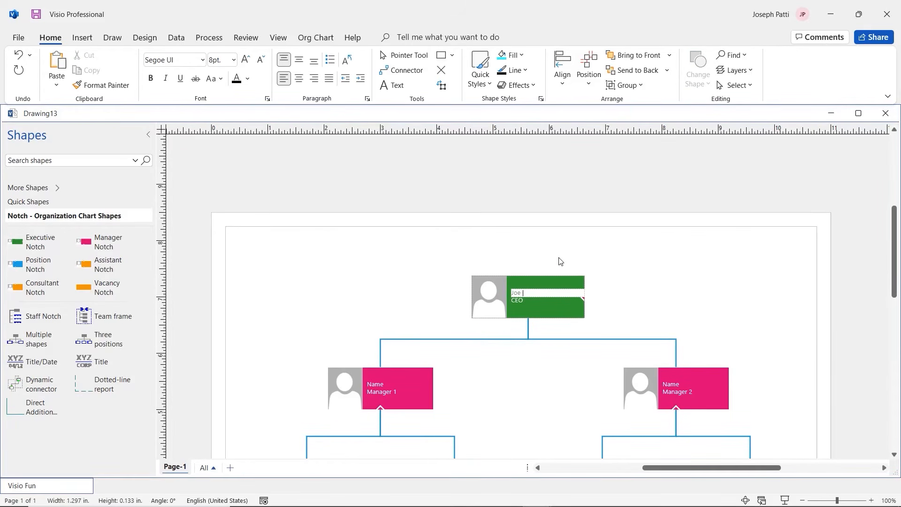
double_click(382, 385)
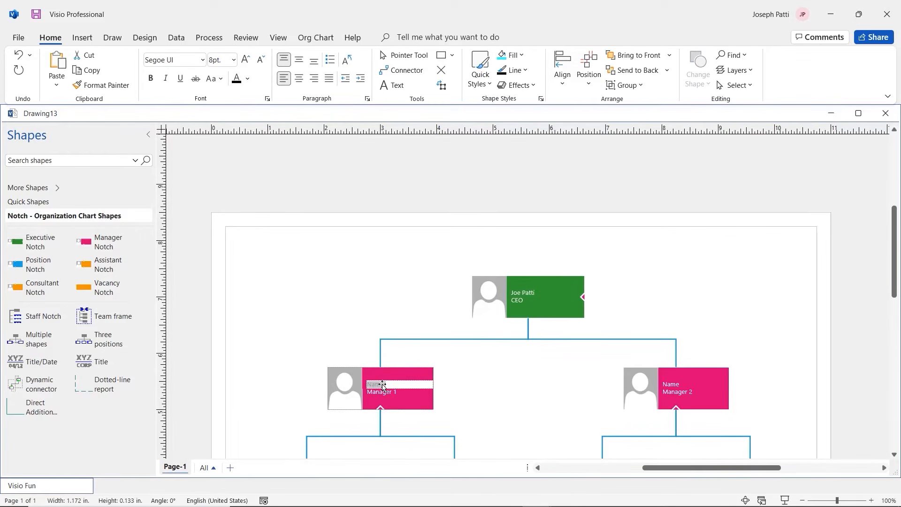
type("Jane Doe")
left_click(678, 386)
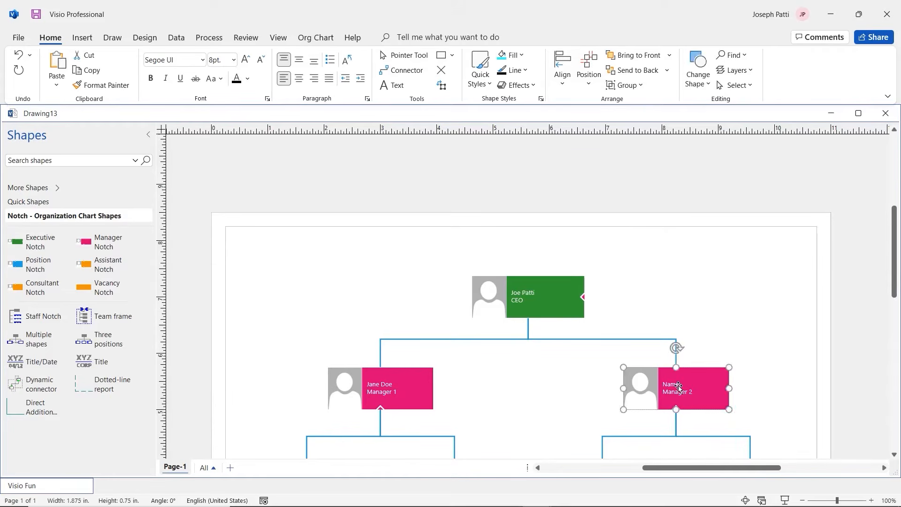
double_click(678, 386)
type("Jo")
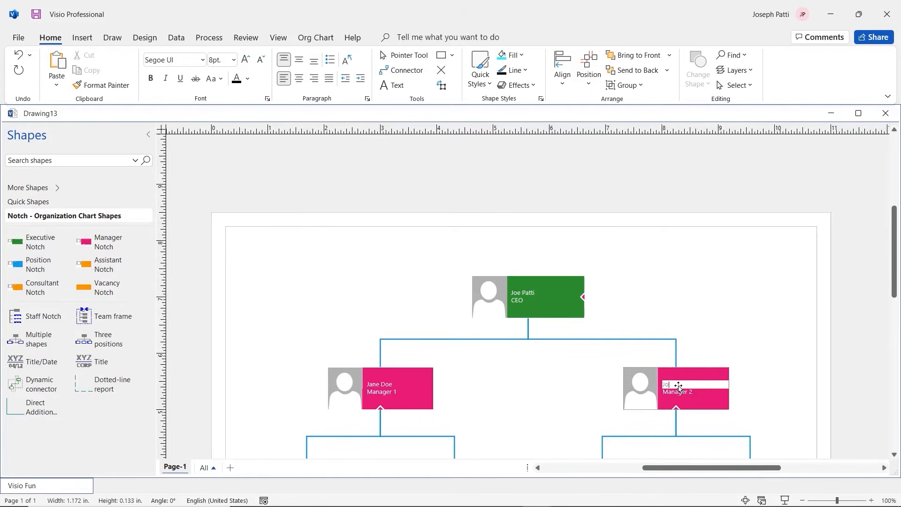
type("hn Doe")
left_click(561, 382)
scroll(631, 287, "down", 2)
scroll(631, 288, "down", 4)
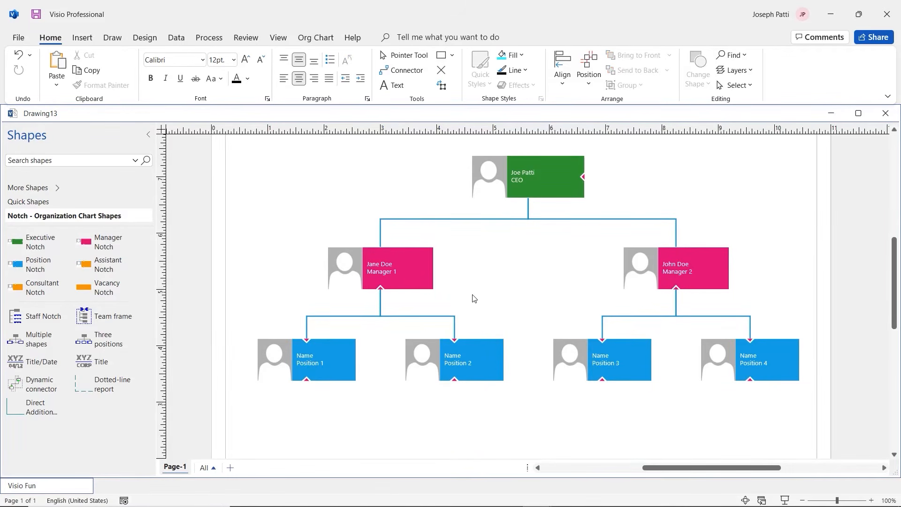
scroll(474, 298, "up", 1)
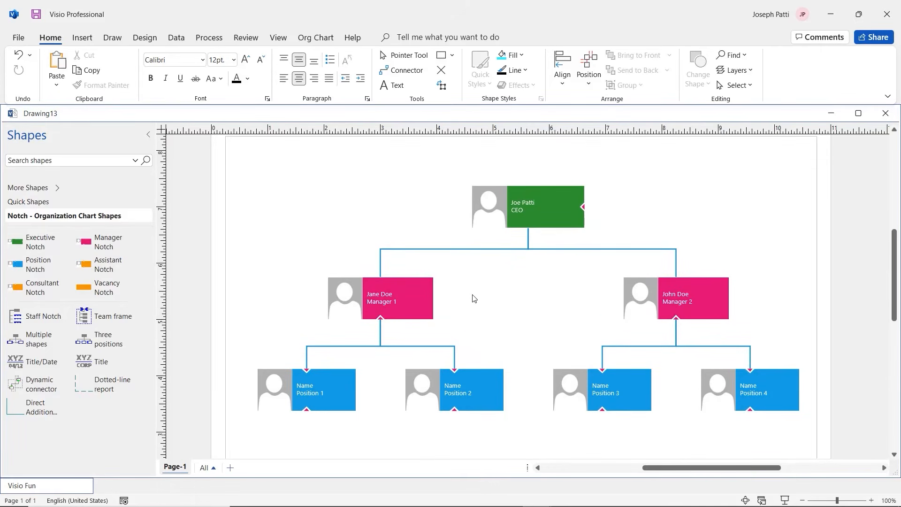
scroll(473, 298, "down", 1)
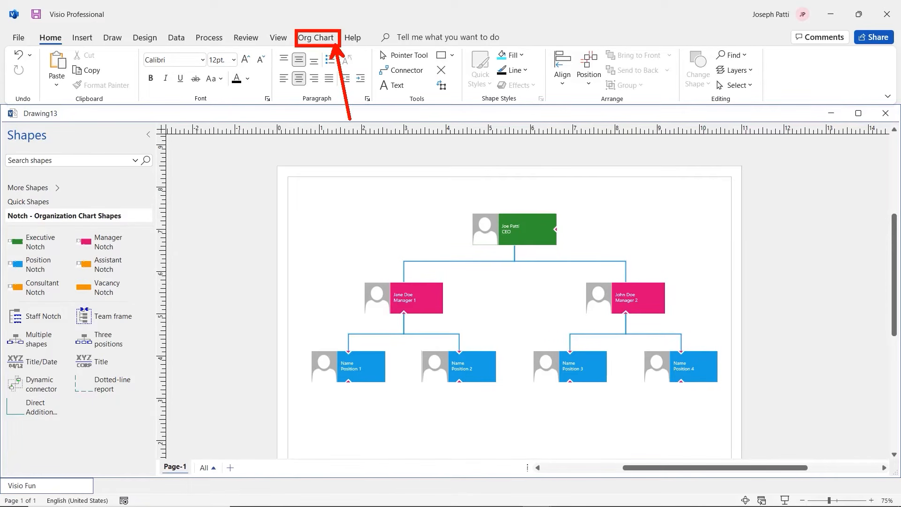
Try Belt, Notch and Pip org chart shapes, undo back to Belt, and show Layout choices
left_click(319, 43)
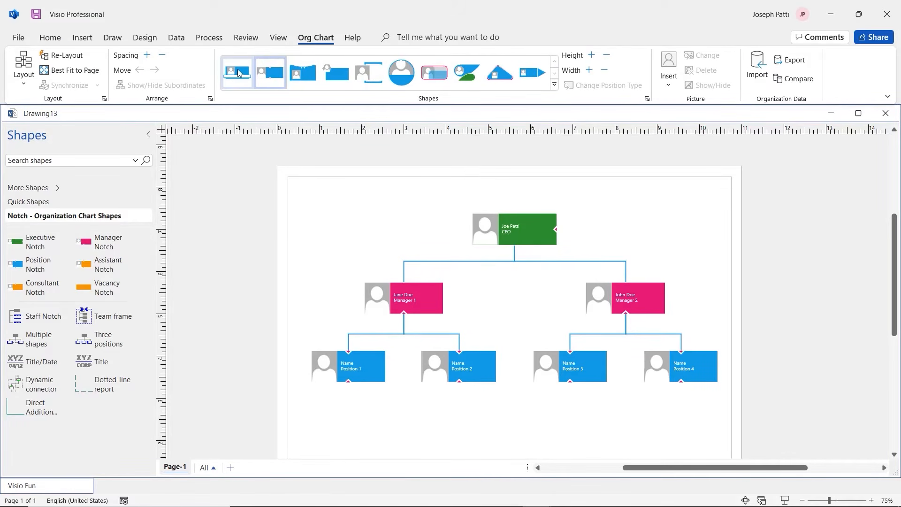
left_click(238, 73)
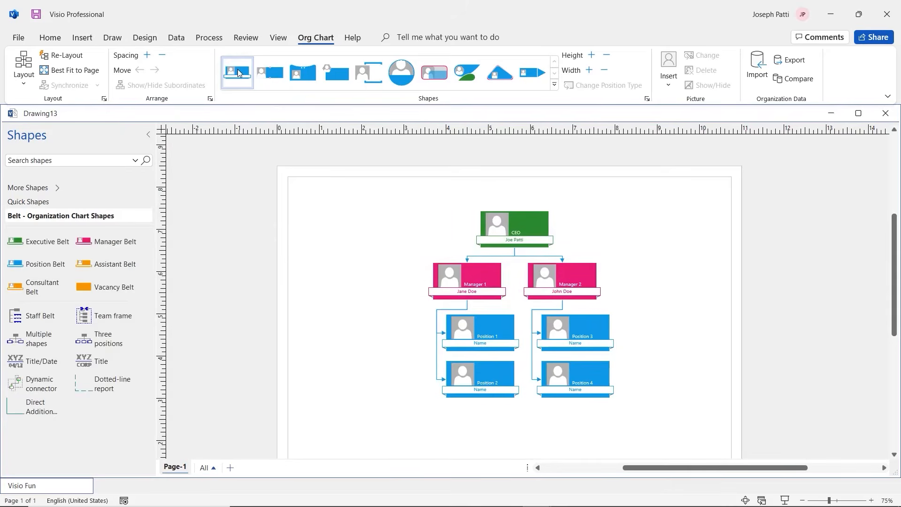
left_click(268, 78)
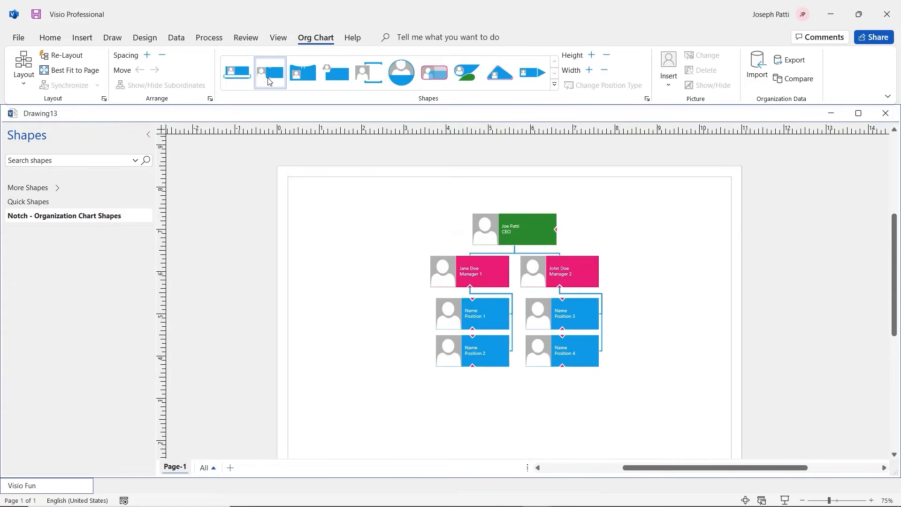
left_click(302, 79)
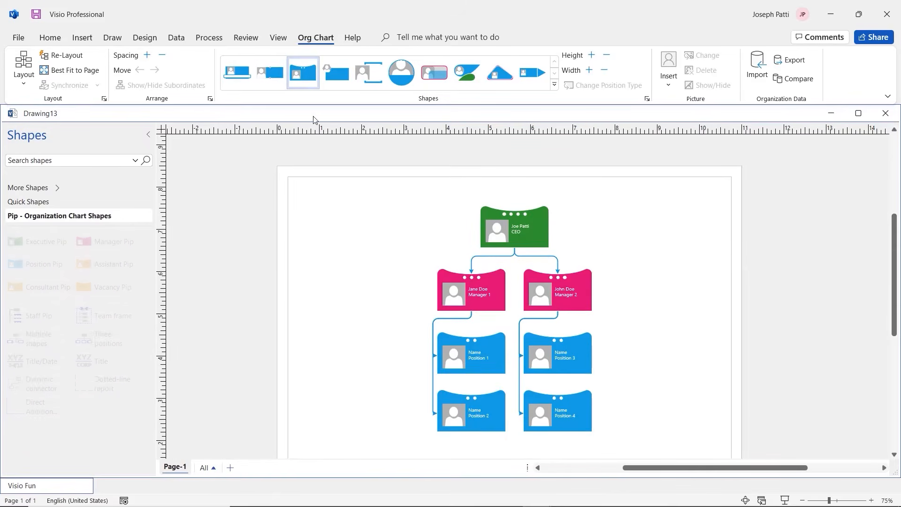
key("ctrl+z")
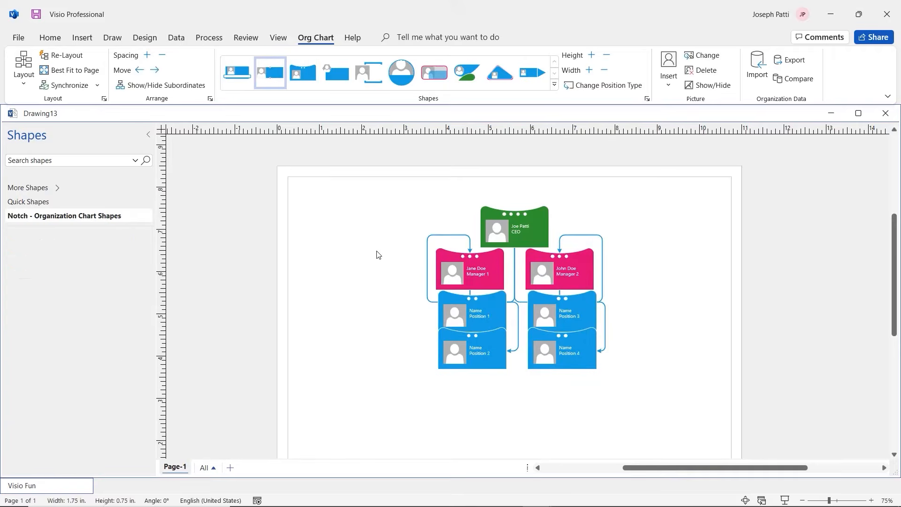
key("ctrl+z")
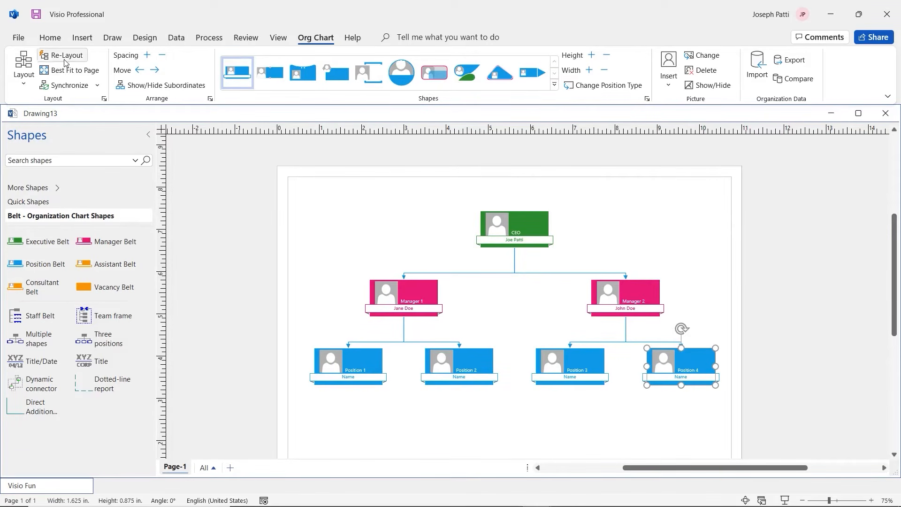
left_click(23, 70)
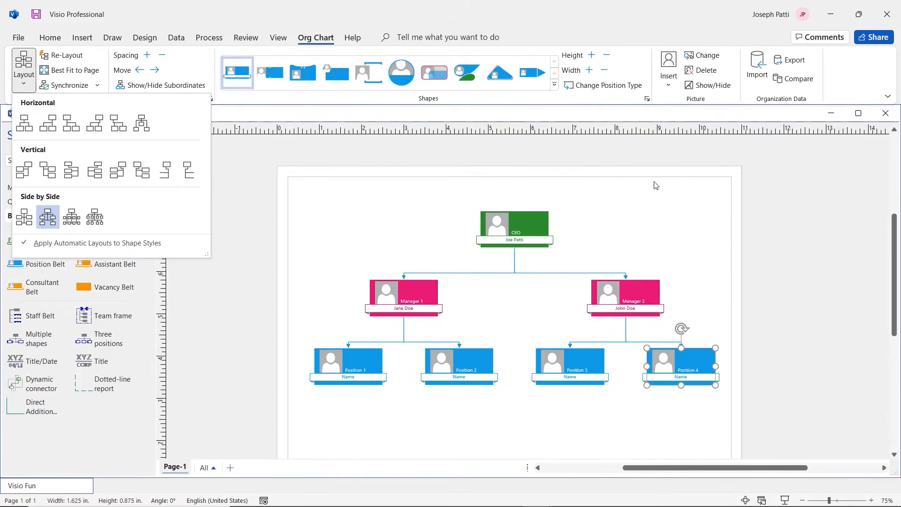
Open the Insert Picture options and dismiss them without inserting anything
left_click(668, 80)
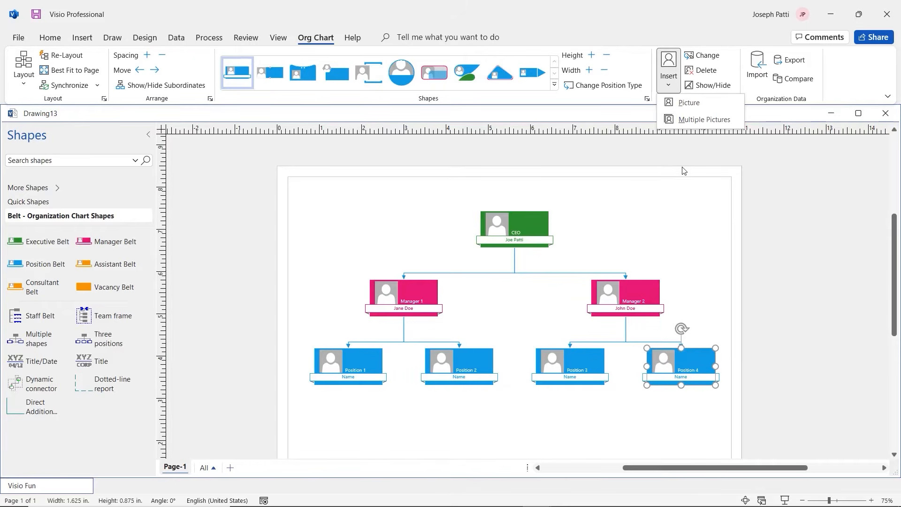
left_click(611, 203)
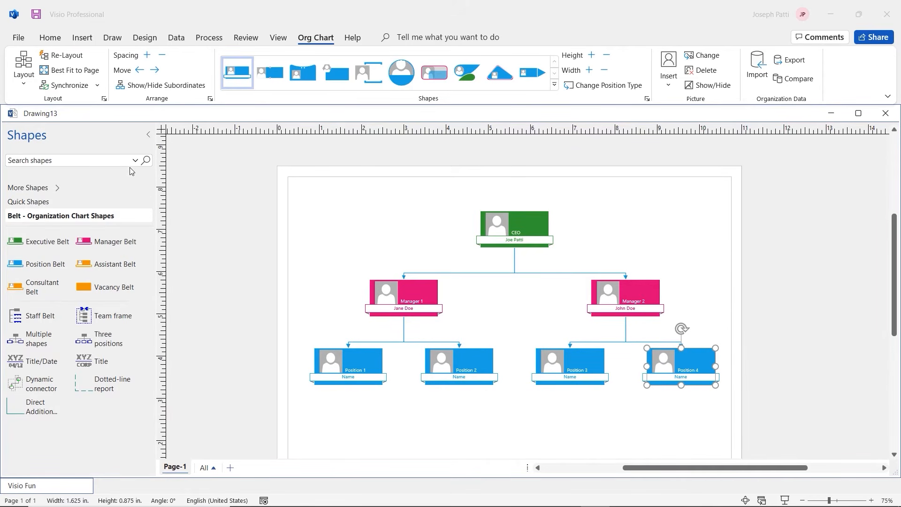
Create a new drawing from the Organization Chart Wizard template
left_click(17, 41)
left_click(17, 39)
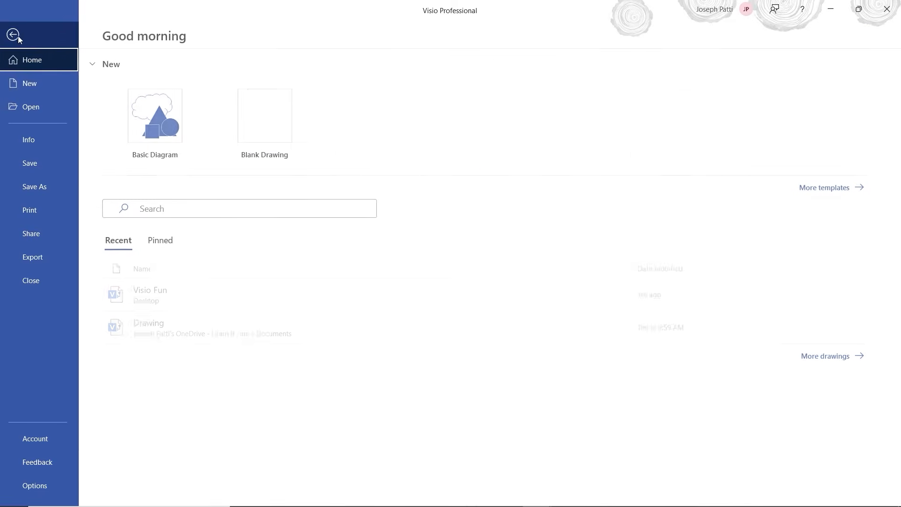
left_click(33, 89)
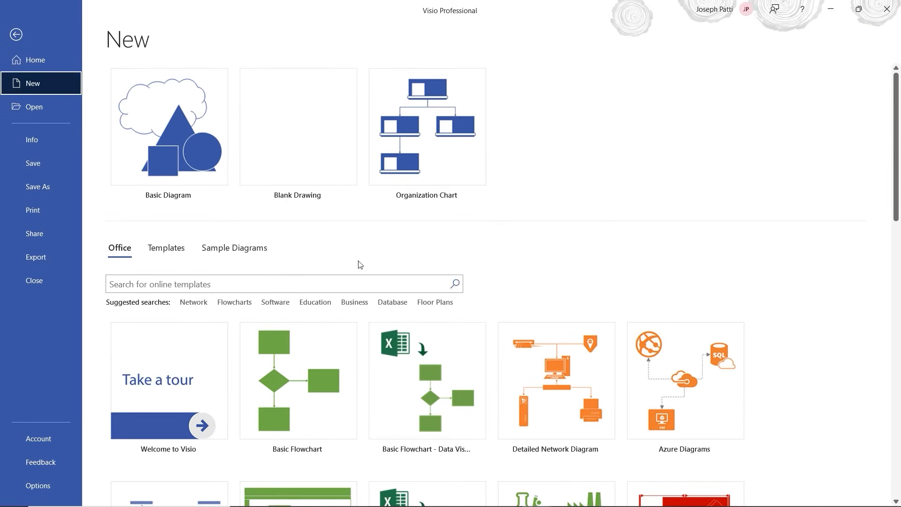
left_click(454, 172)
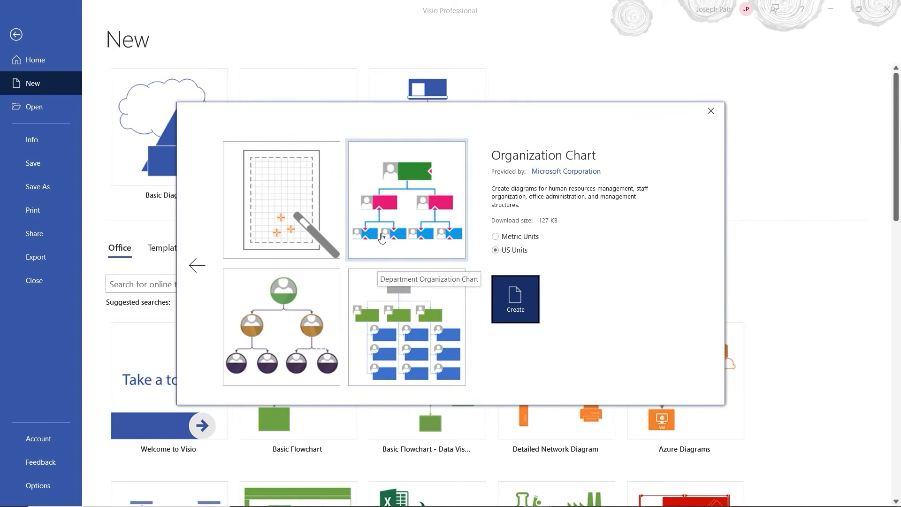
left_click(281, 217)
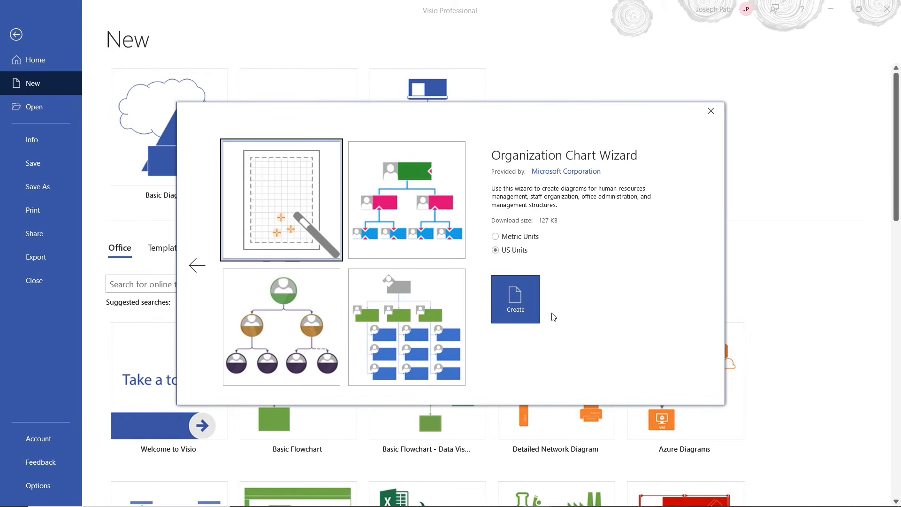
left_click(525, 307)
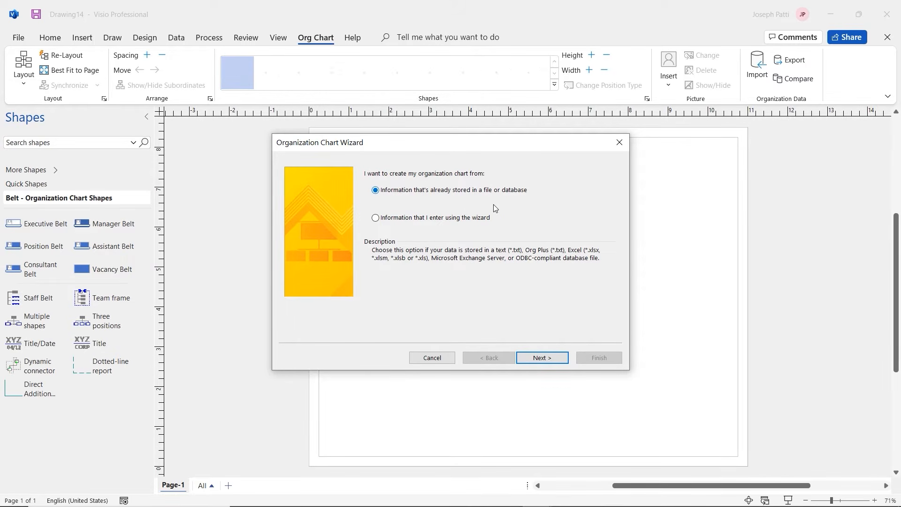
Have the wizard create an Excel data file named 'Practice Visio Org Chart' and open it
left_click(376, 219)
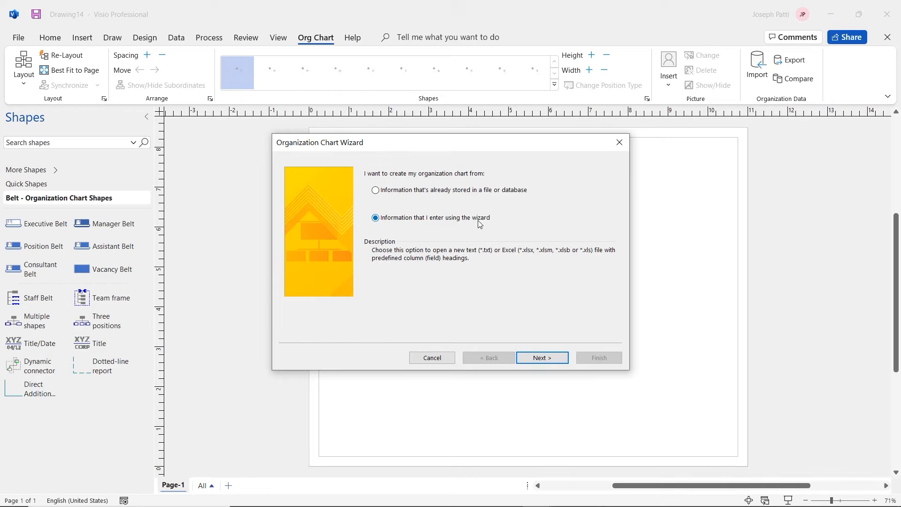
left_click(539, 358)
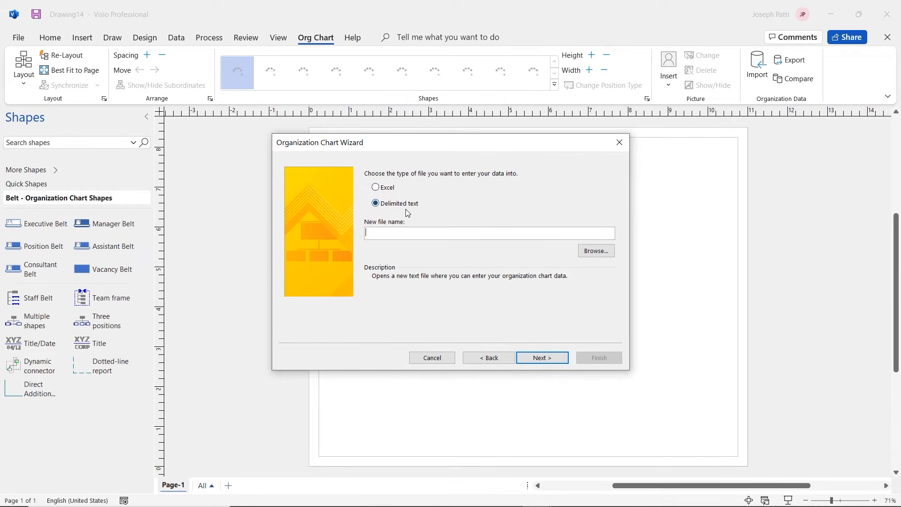
left_click(376, 187)
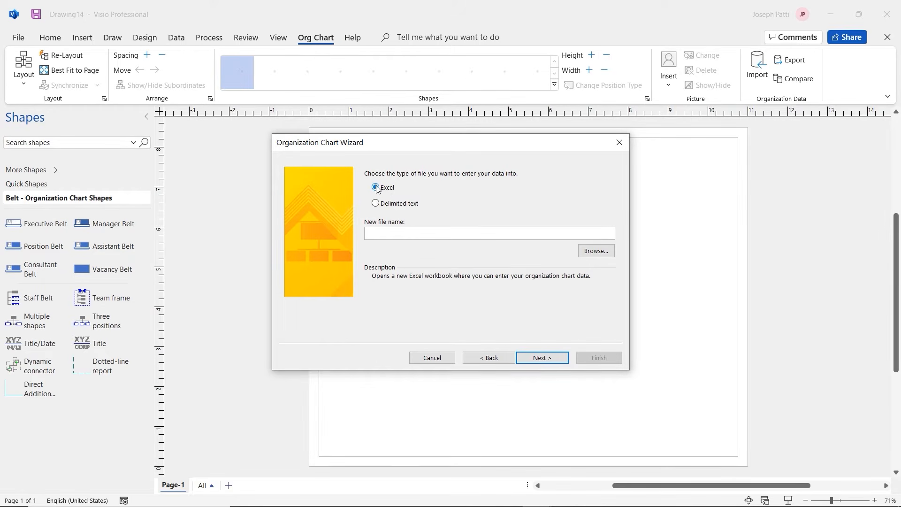
left_click(392, 235)
type("Practice Visio Org Charts")
left_click(538, 358)
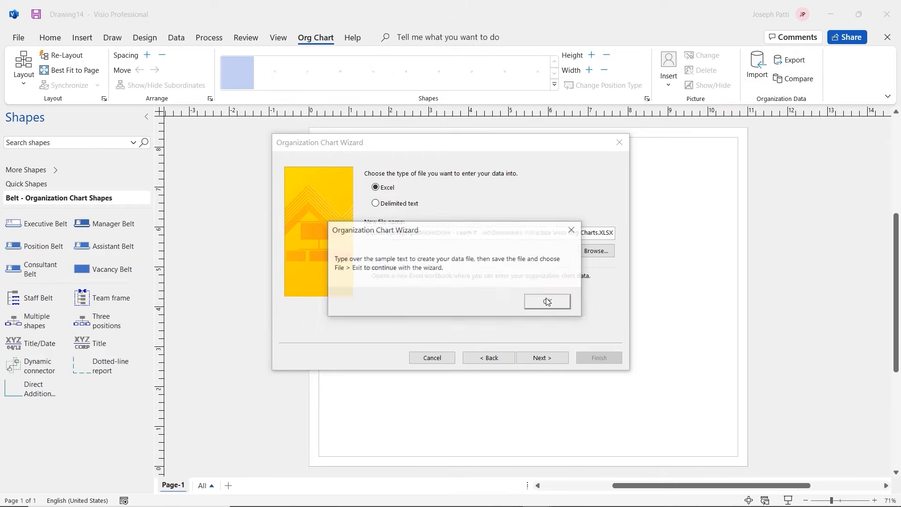
left_click(546, 303)
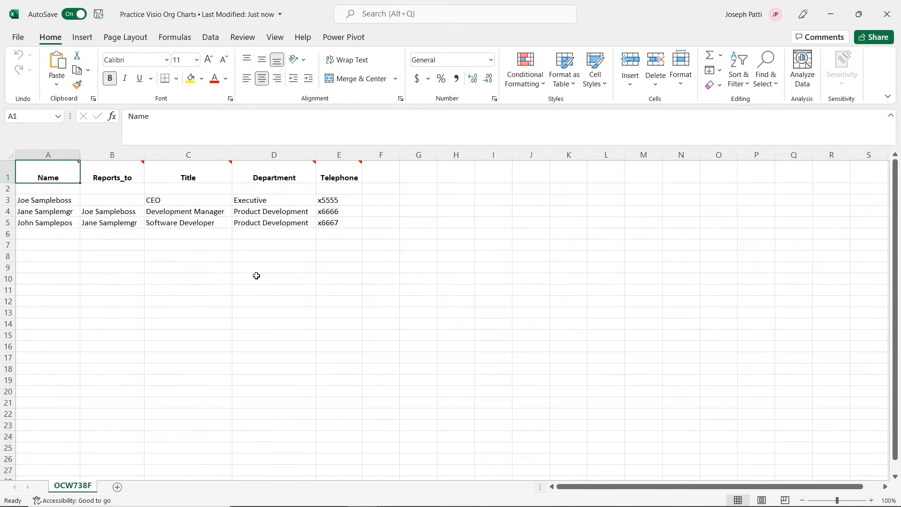
Review the sample rows and the Name, Reports_to, Title, Department and Telephone header notes
left_click(39, 200)
left_click(41, 211)
left_click(49, 227)
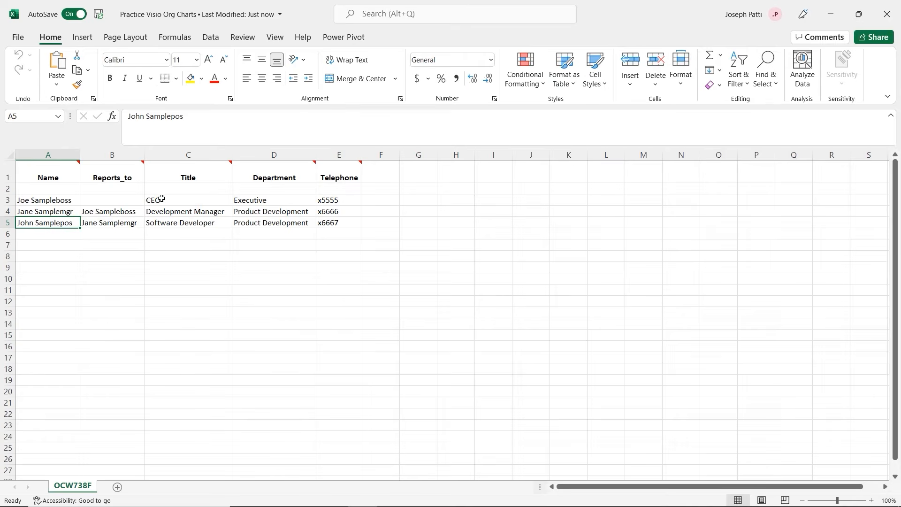
left_click(61, 175)
left_click(121, 177)
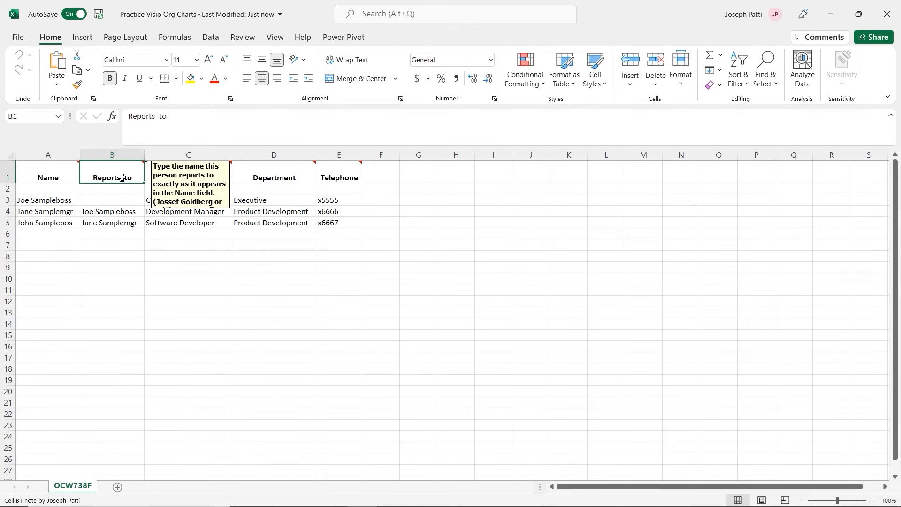
left_click(186, 178)
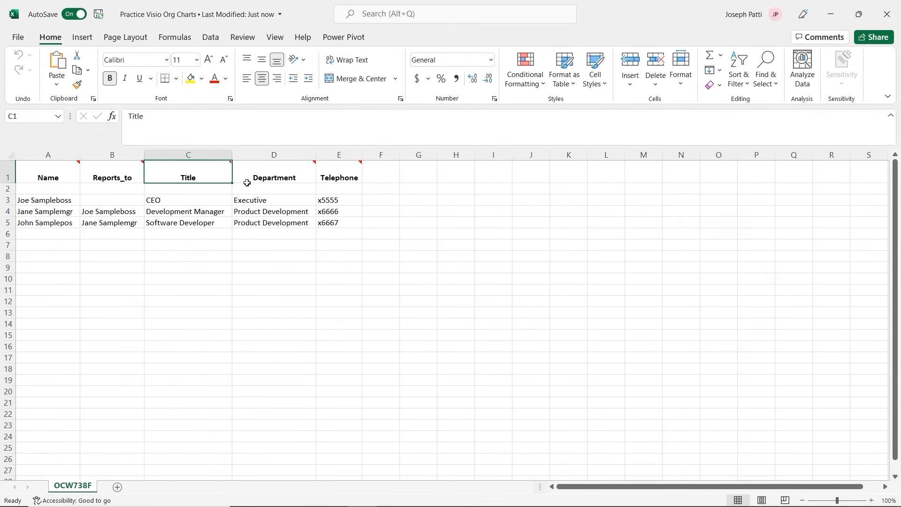
left_click(305, 181)
left_click(330, 176)
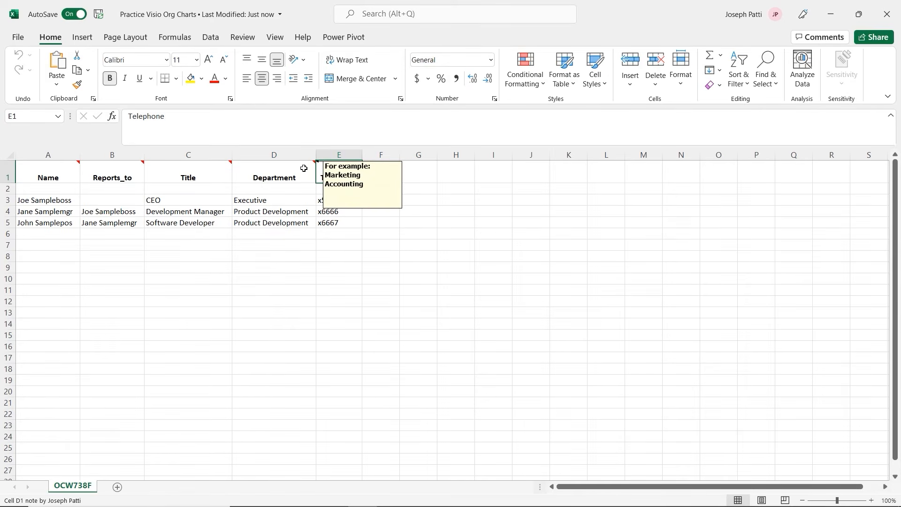
Start overwriting the sample CEO name in cell A3 with the real CEO's name
mouse_move(58, 170)
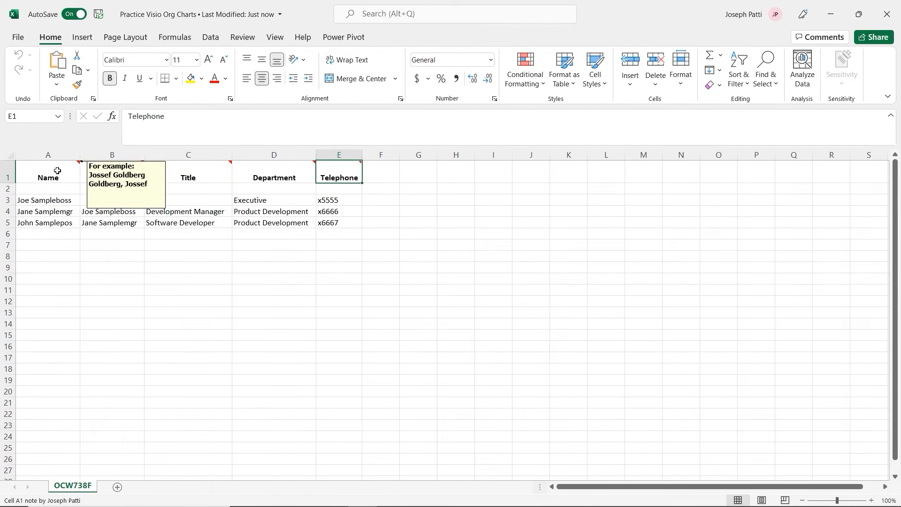
left_click(60, 201)
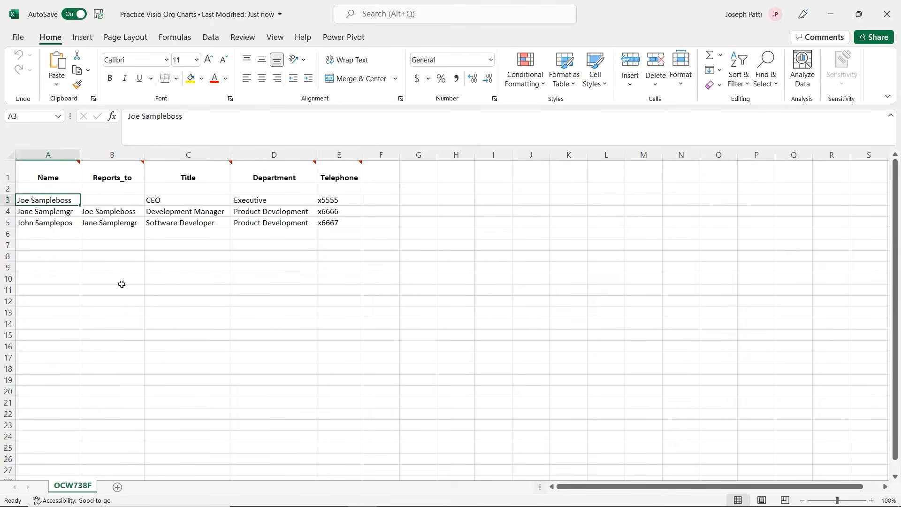
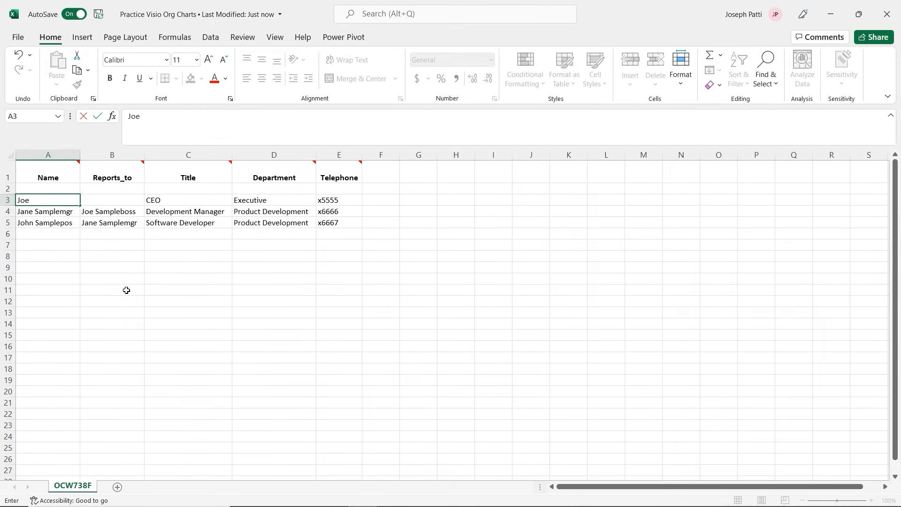
Enter real names in A3–A5 and set B4 and B5 to the CEO's name
key("Return")
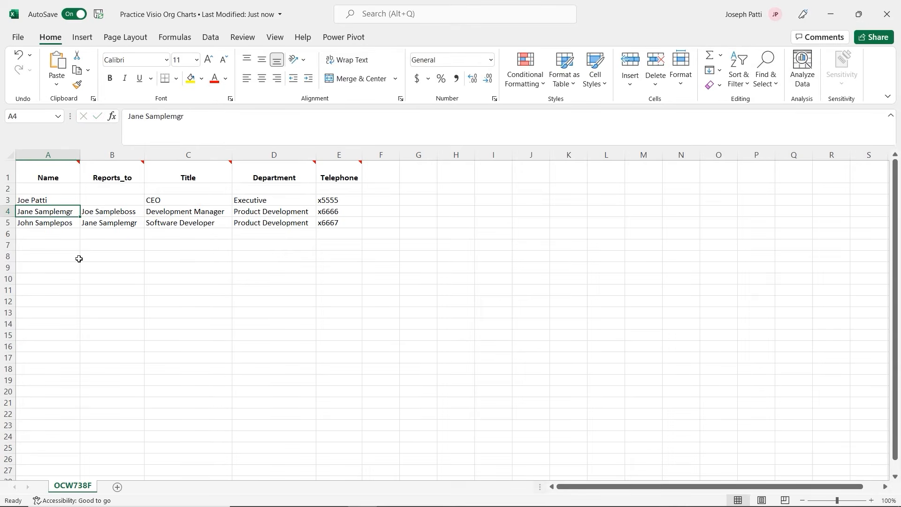
type("Jane Doe")
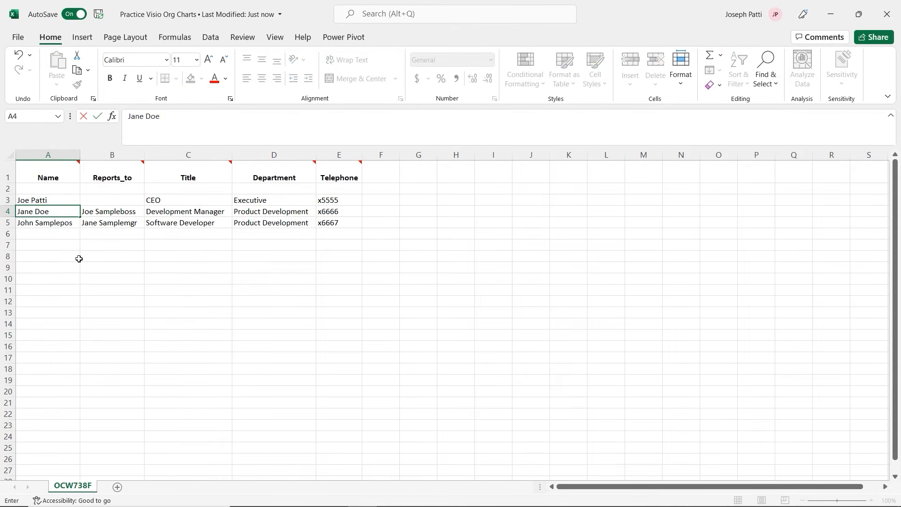
left_click(119, 213)
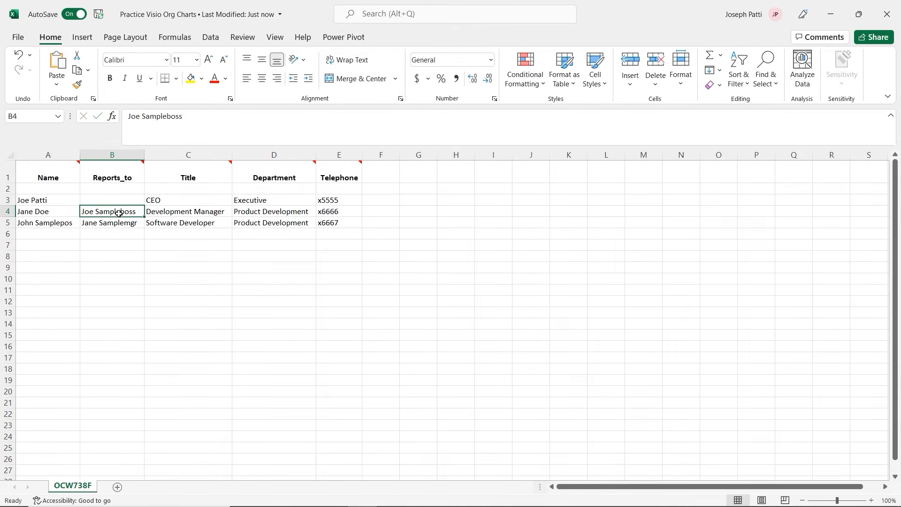
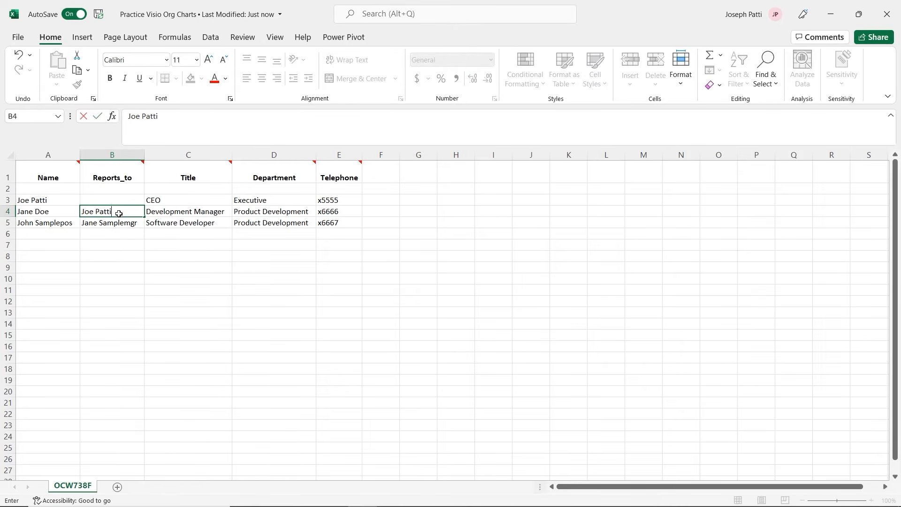
left_click(113, 243)
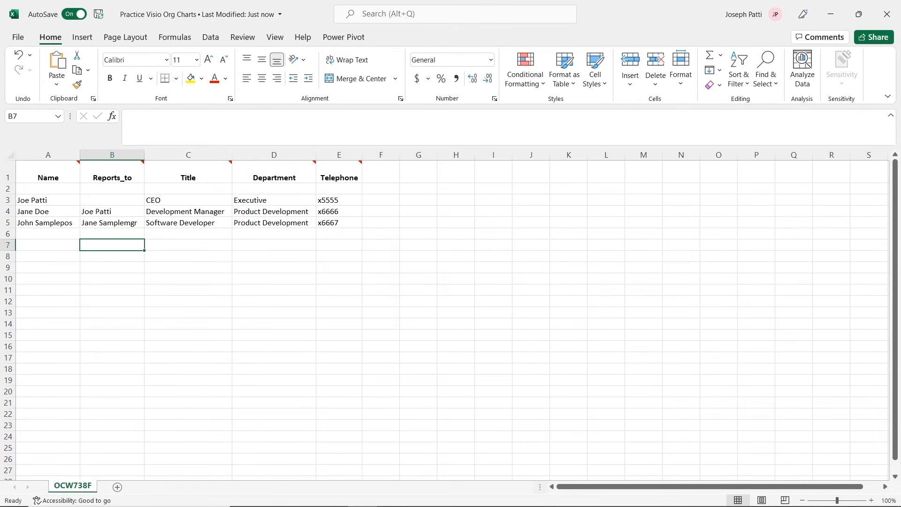
left_click(47, 224)
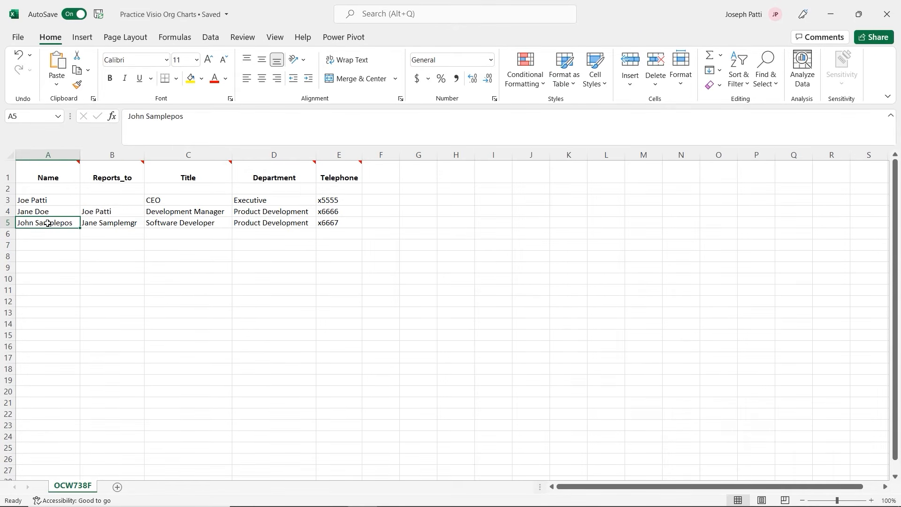
type("John Doe")
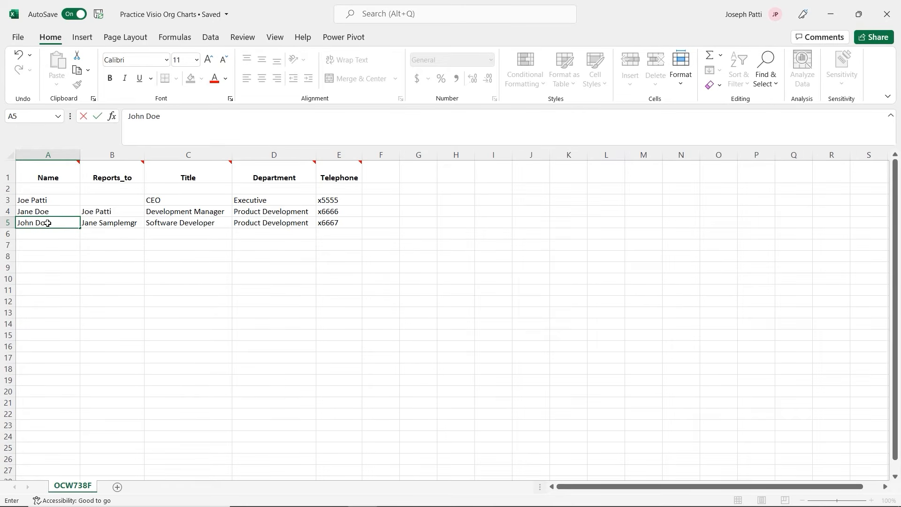
left_click(124, 225)
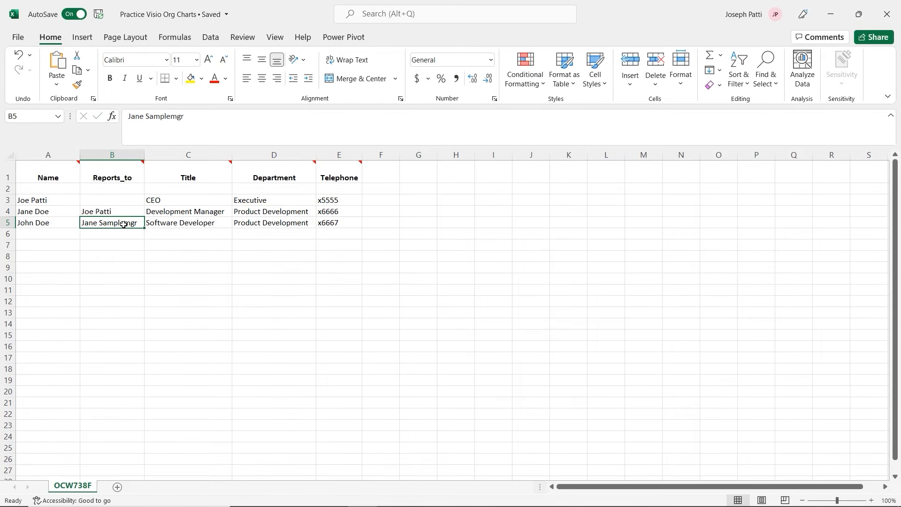
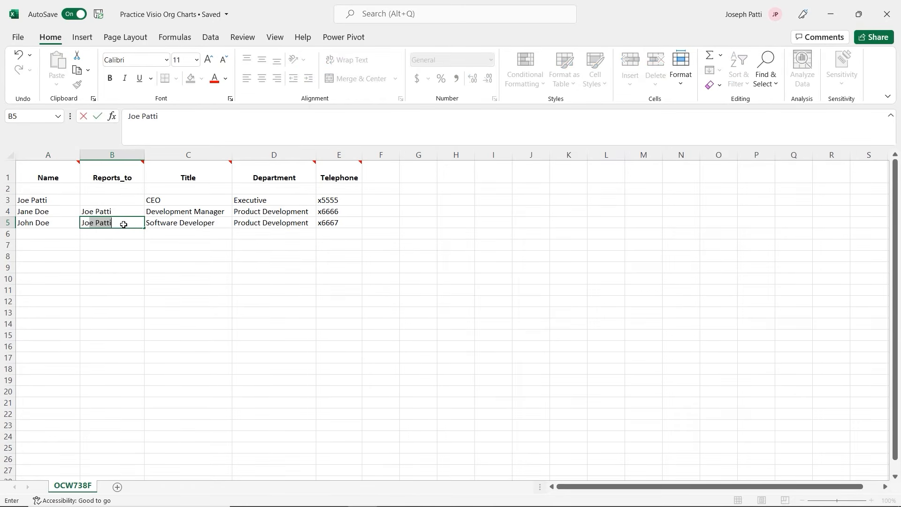
key("Tab")
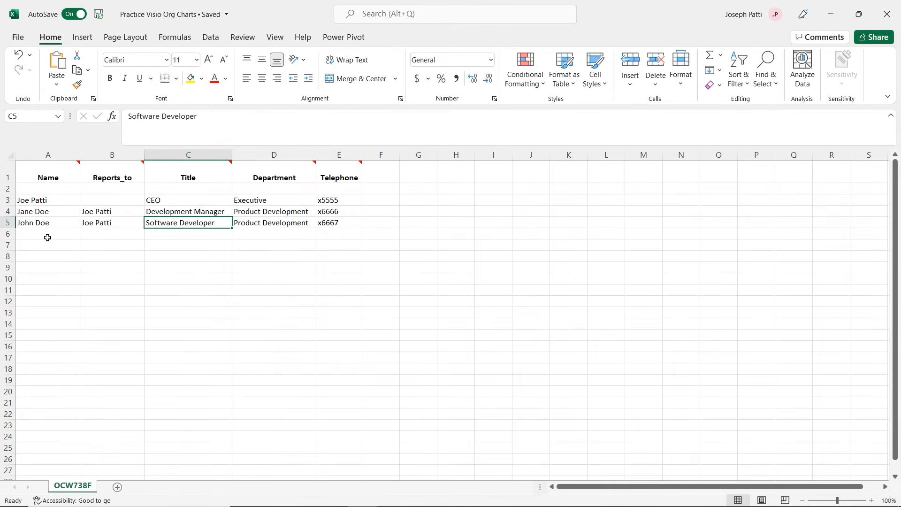
Add row 6: a Marketing Advertising Agent reporting to the row-4 manager
left_click(250, 234)
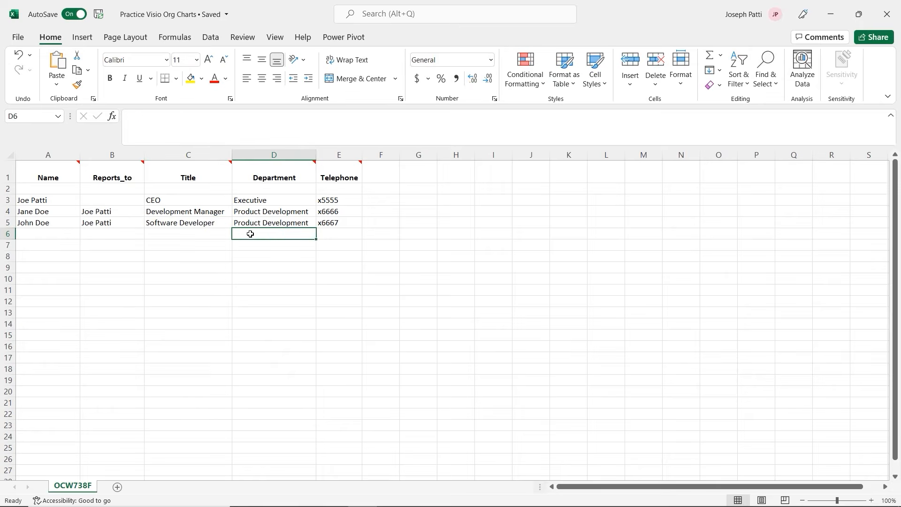
type("Marketing")
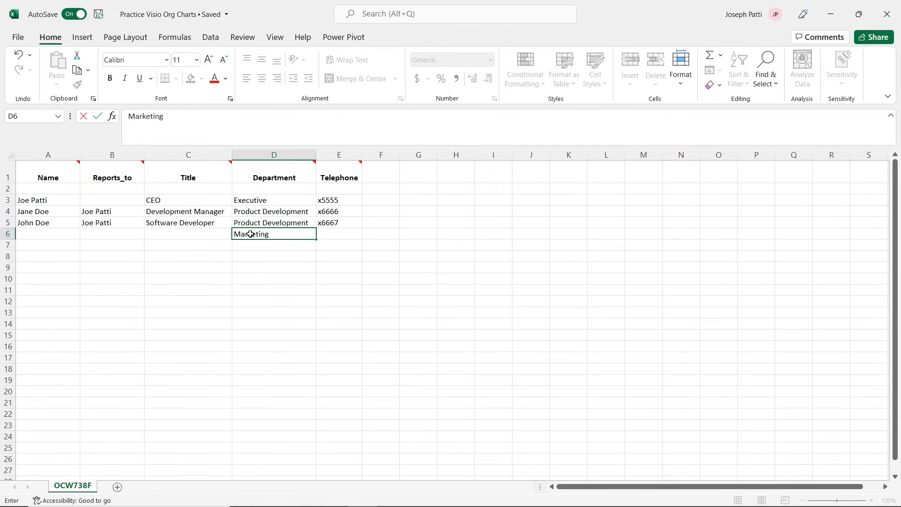
left_click(168, 236)
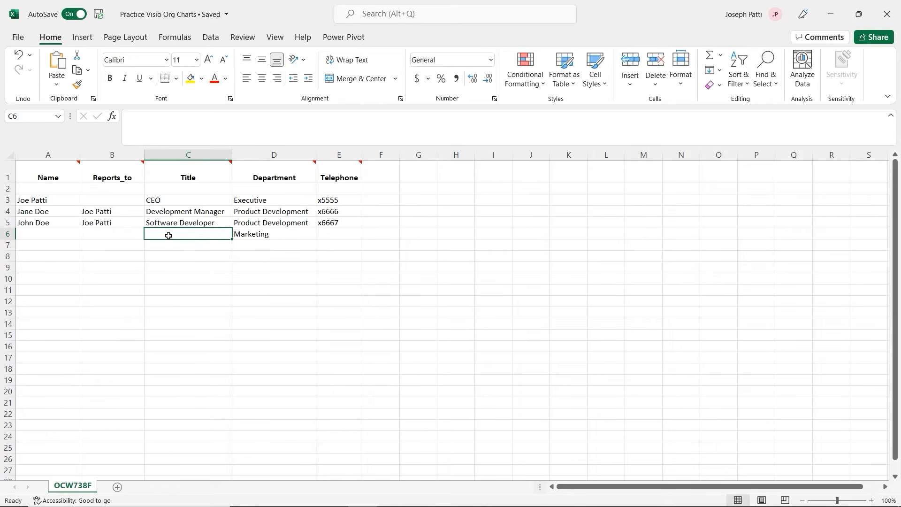
type("Adve")
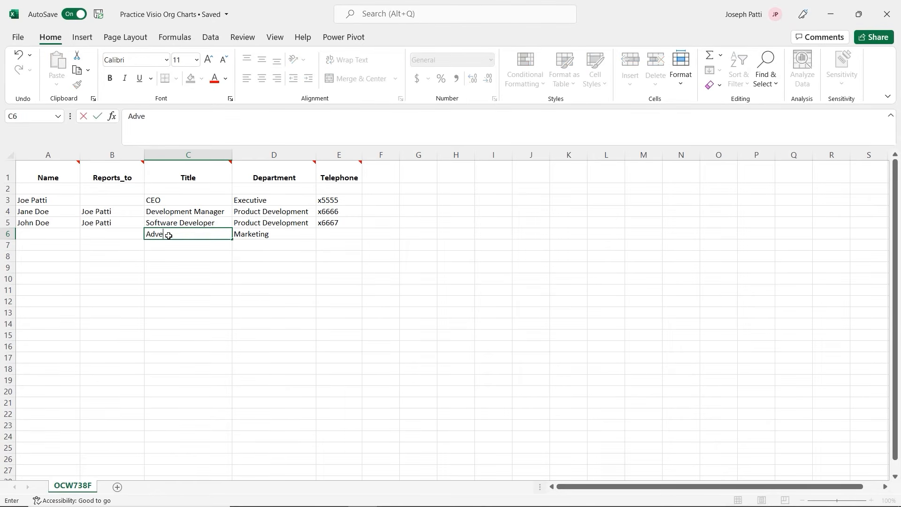
type("rtising Agent")
left_click(70, 234)
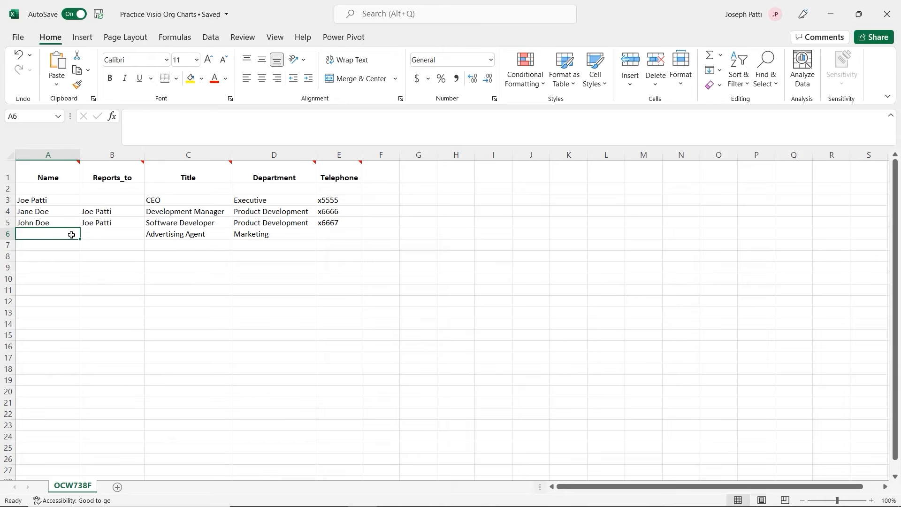
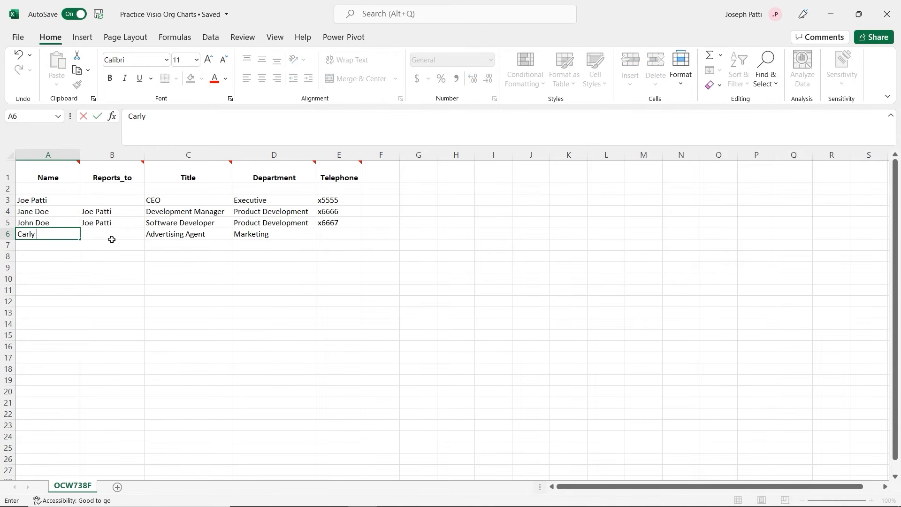
left_click(136, 245)
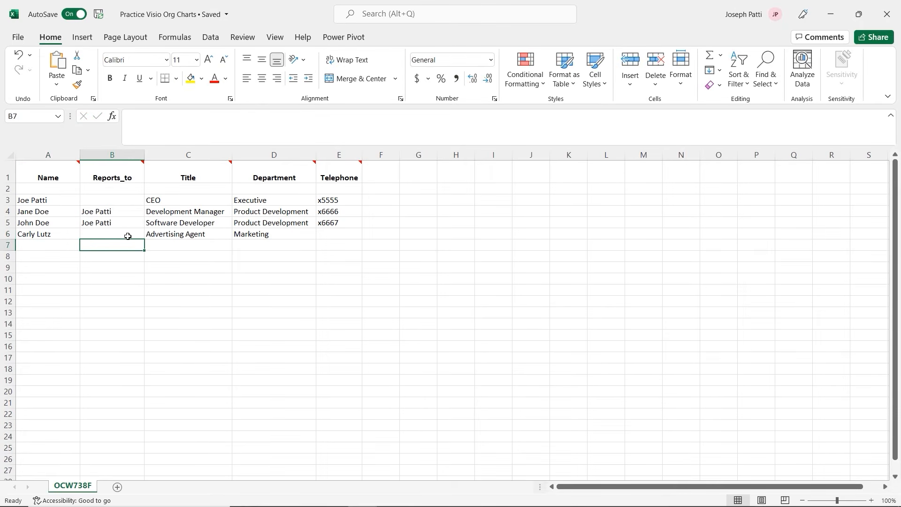
left_click(124, 234)
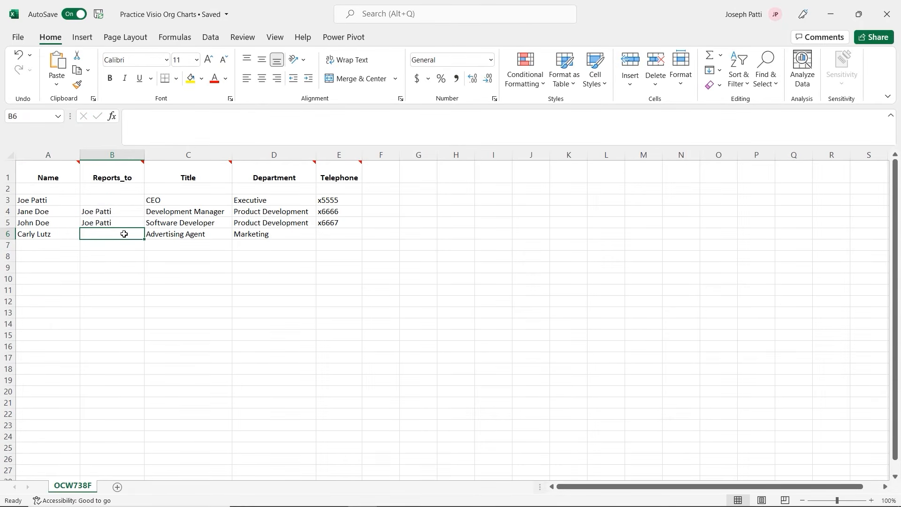
type("Jane Doe")
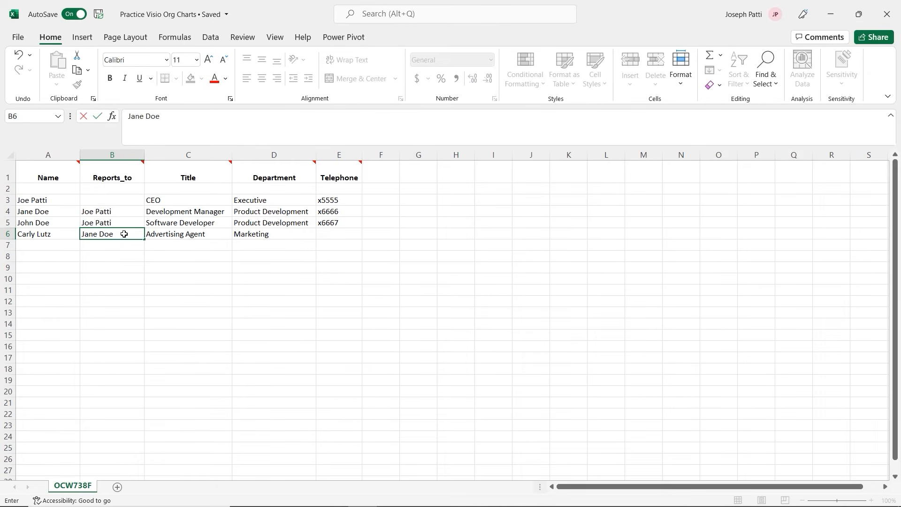
left_click(213, 237)
Copy the title and Marketing department into row 7 and add extensions x1111 and x2222
left_click_drag(231, 239, 233, 249)
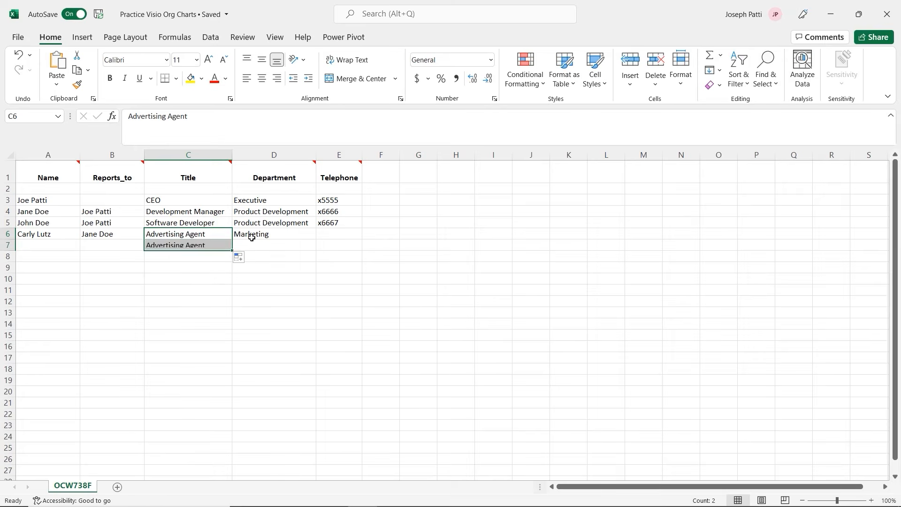
left_click(253, 238)
left_click_drag(316, 239, 319, 248)
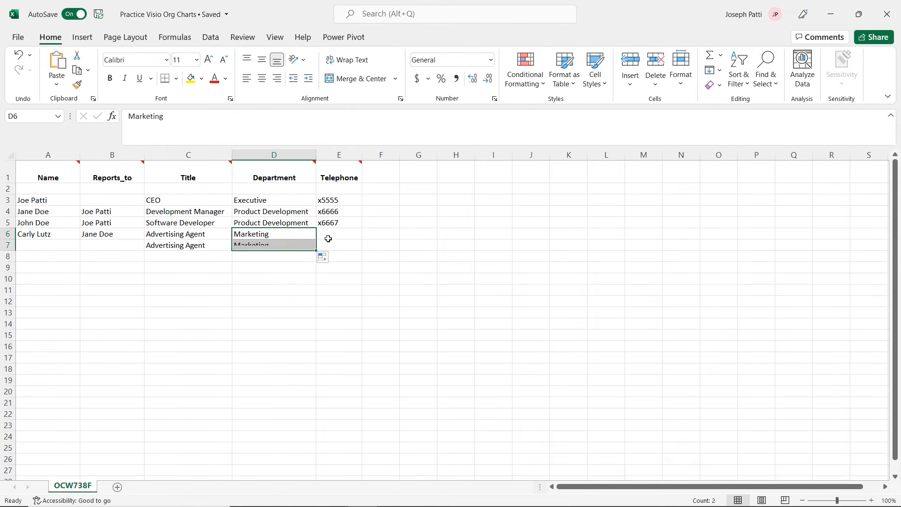
left_click(329, 235)
type("x")
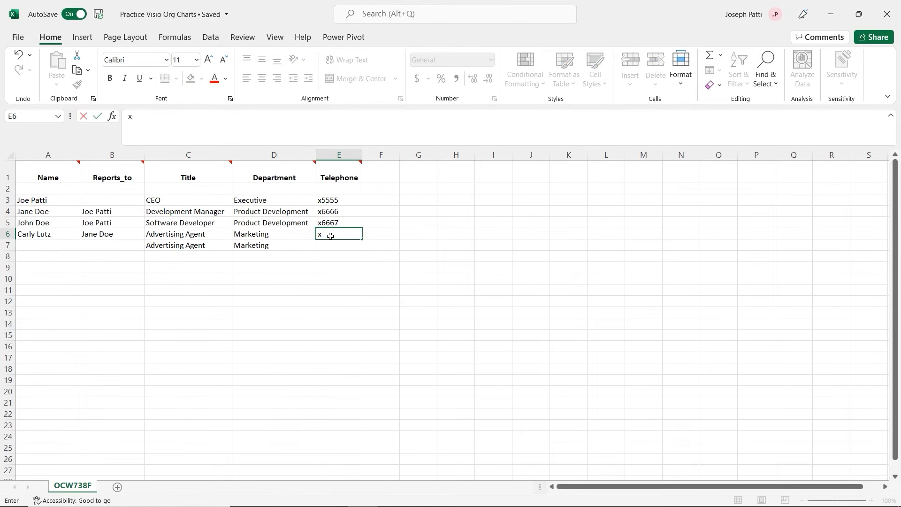
type("1111")
key("Return")
type("x2222")
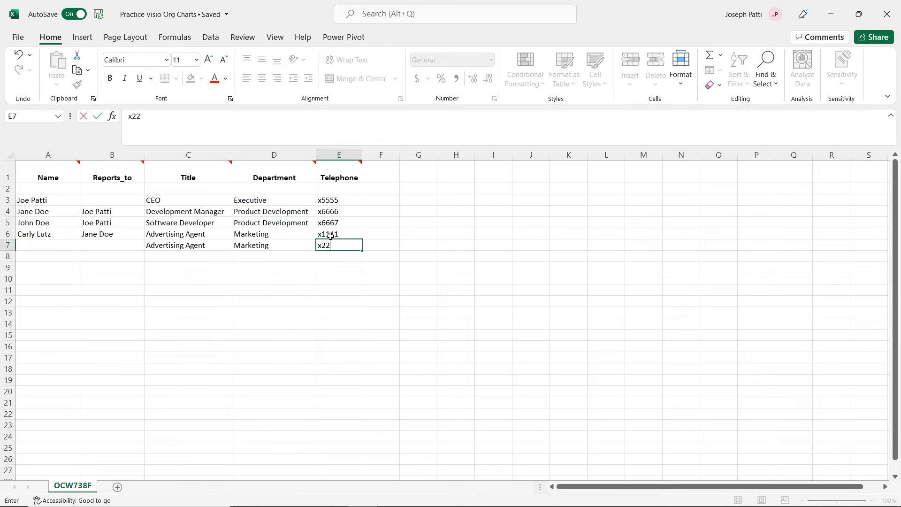
Enter the row 7 employee's name, reporting to the row 6 Advertising Agent
left_click(42, 244)
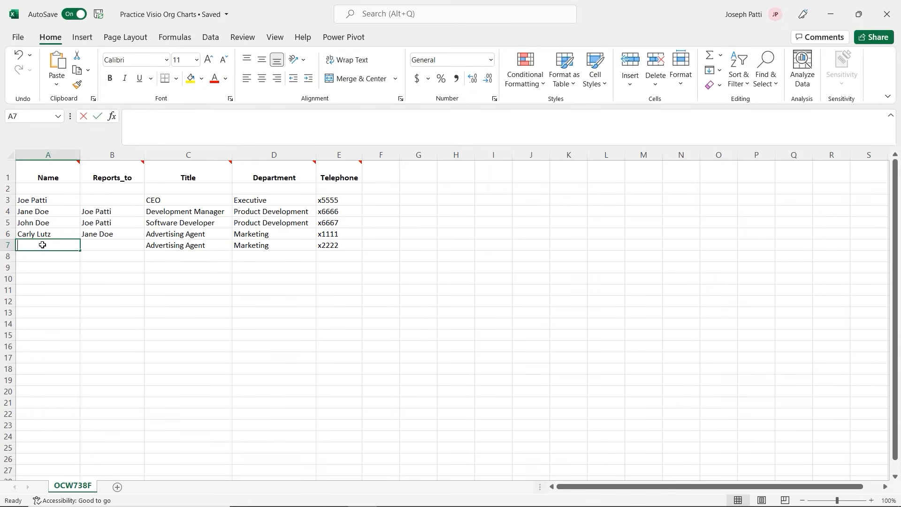
type("Tayler")
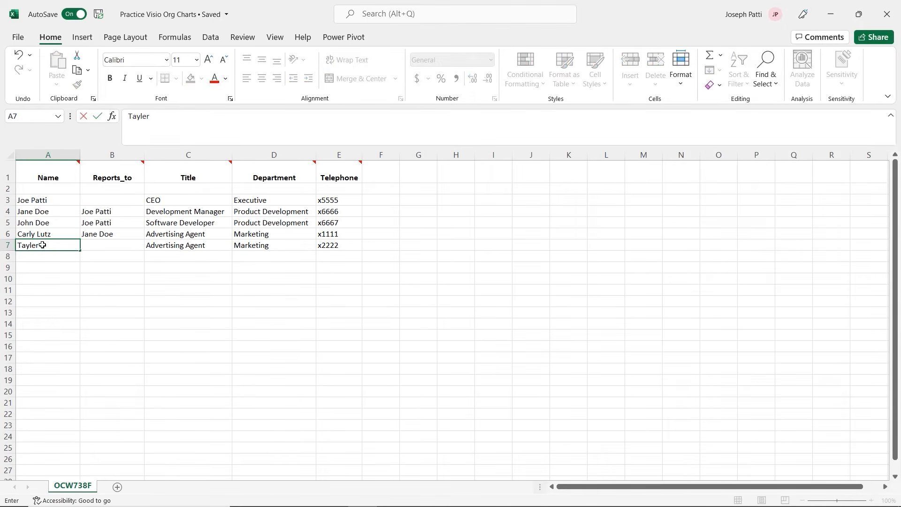
key("Tab")
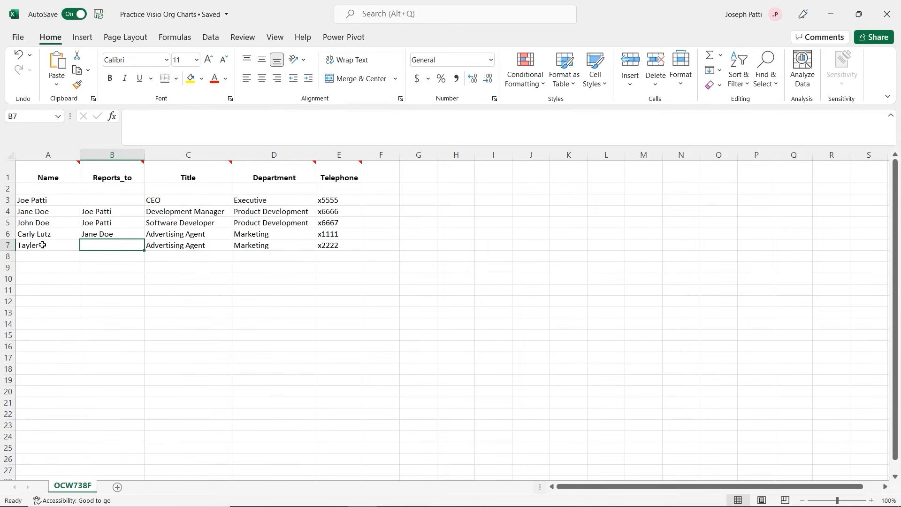
type("Carly")
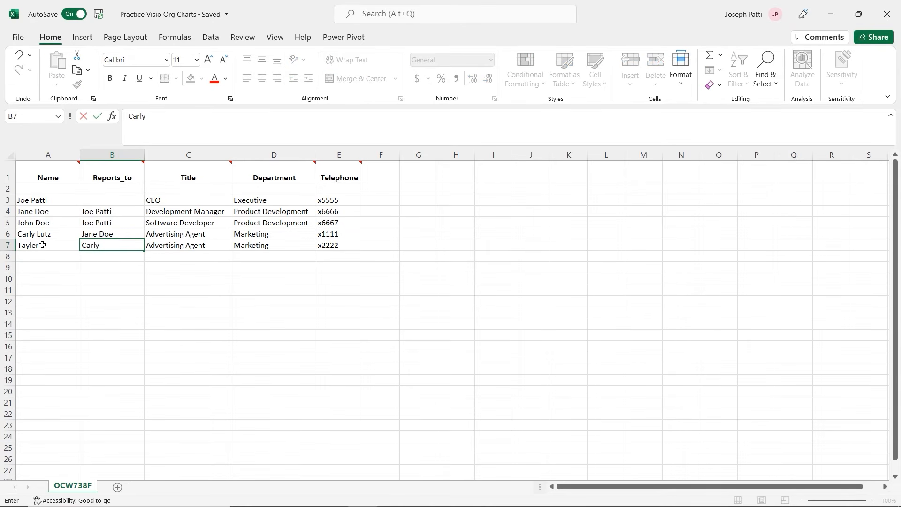
key("BackSpace")
key("BackSpace")
key("BackSpace")
key("BackSpace")
key("BackSpace")
left_click(205, 233)
Change the C6 title to 'Sr. Advertising Agent' in the formula bar
left_click(129, 115)
type("Sr.")
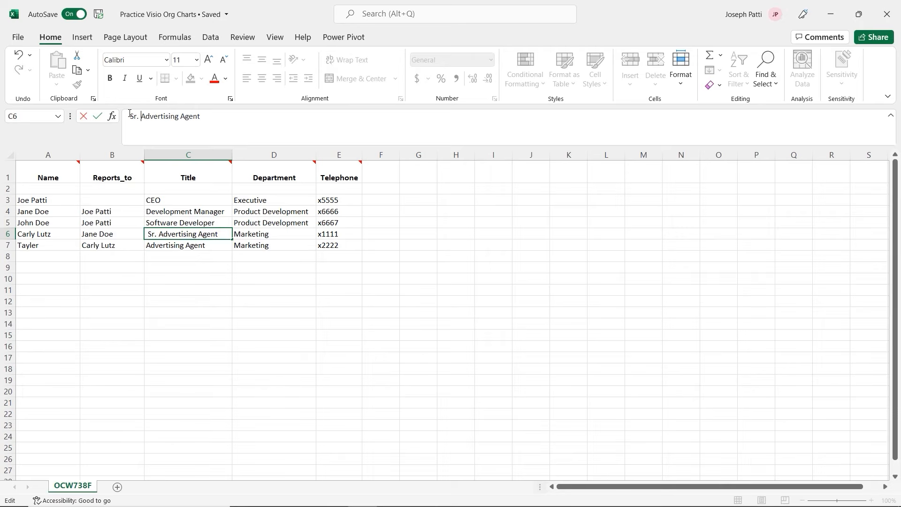
left_click(209, 263)
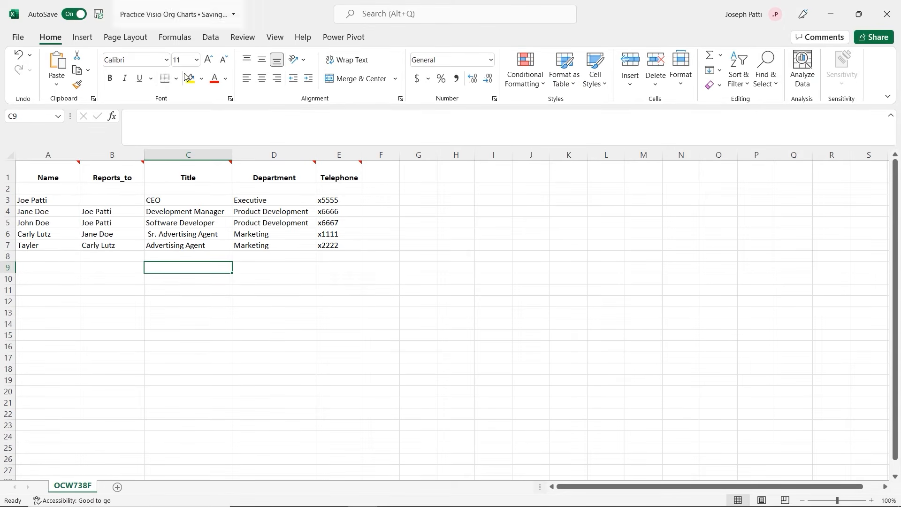
Close the spreadsheet, keep 'Don't include pictures', and continue to the page-break options
left_click(888, 18)
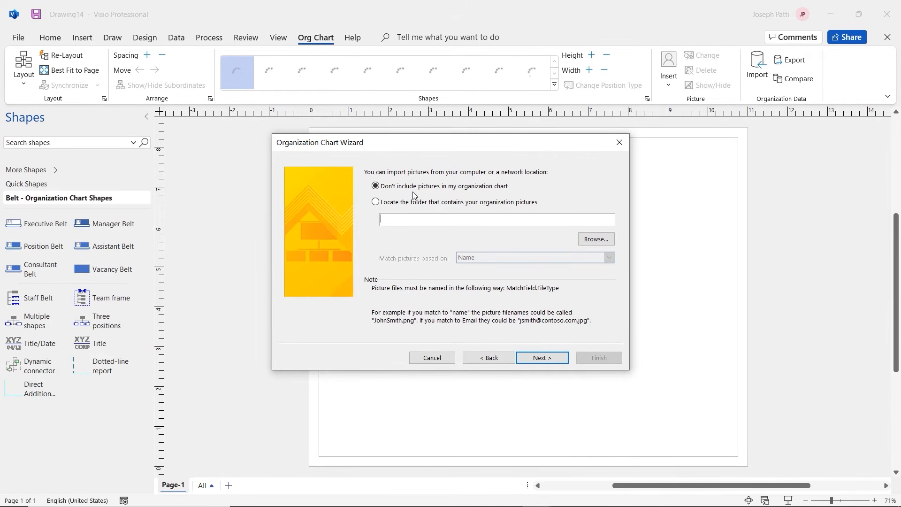
left_click(375, 202)
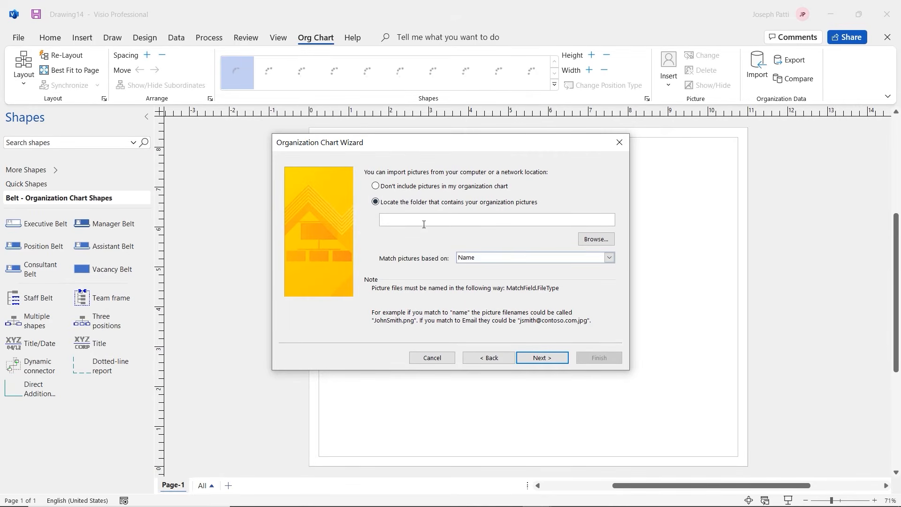
left_click(376, 186)
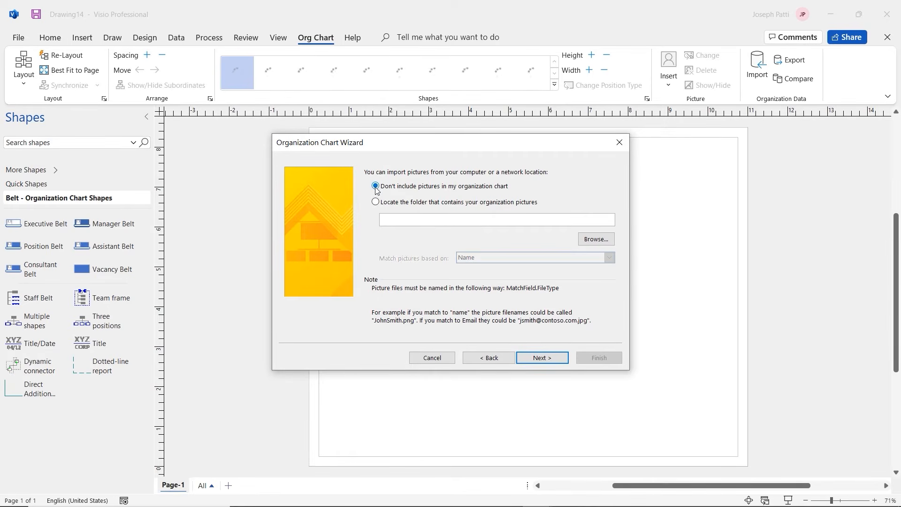
left_click(543, 357)
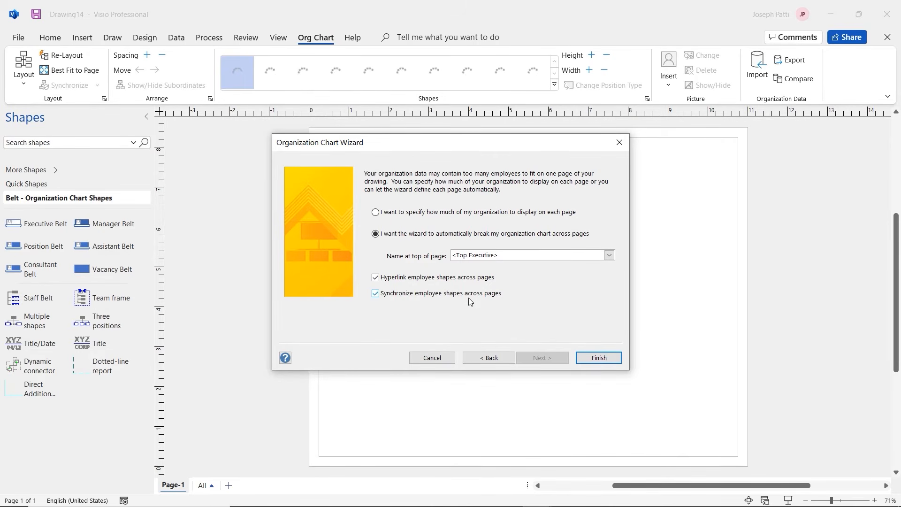
Generate the org chart and move the Sr. Advertising Agent box lower
left_click(608, 361)
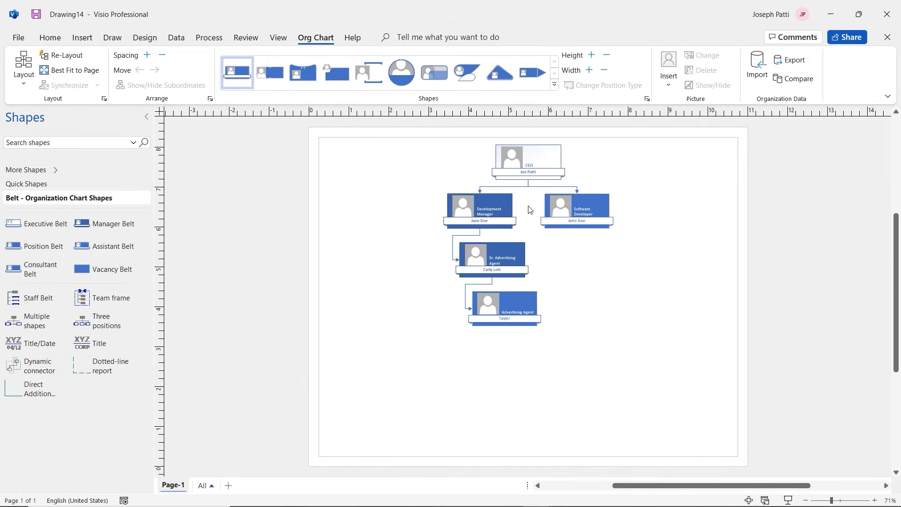
left_click_drag(517, 256, 505, 348)
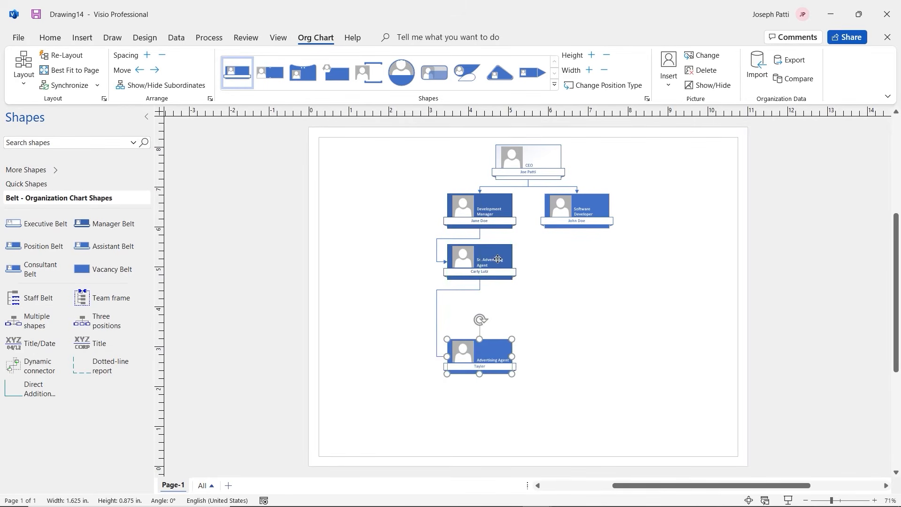
left_click_drag(496, 253, 496, 269)
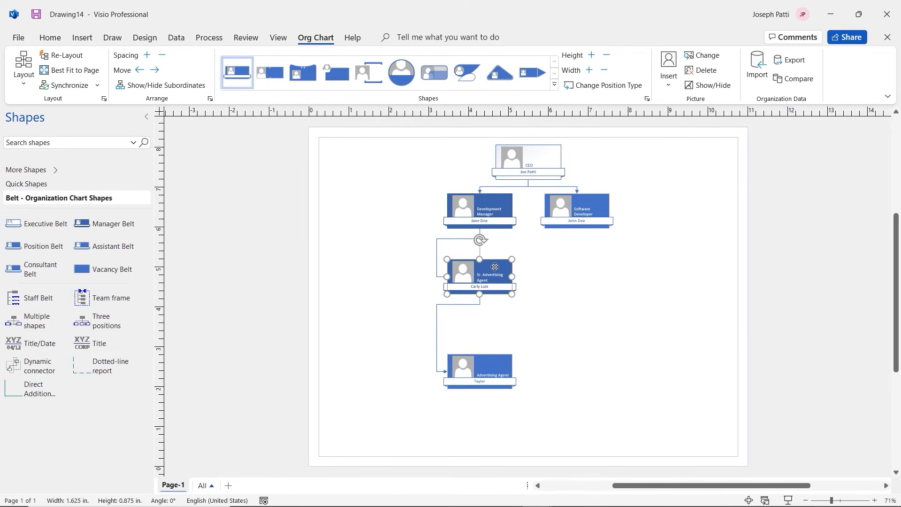
Reattach both connectors to the top centres of the two advertising agent boxes
left_click(437, 267)
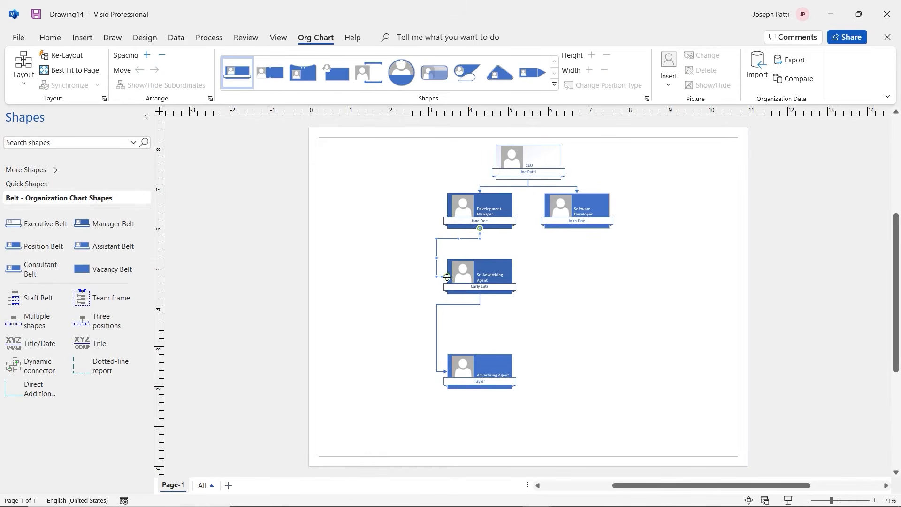
left_click_drag(448, 278, 479, 259)
left_click(436, 342)
left_click_drag(447, 371, 502, 325)
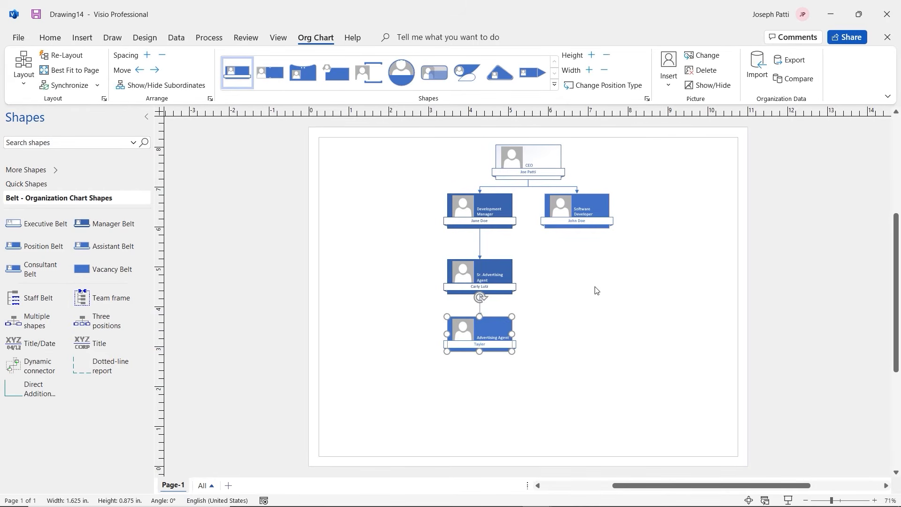
left_click(595, 290)
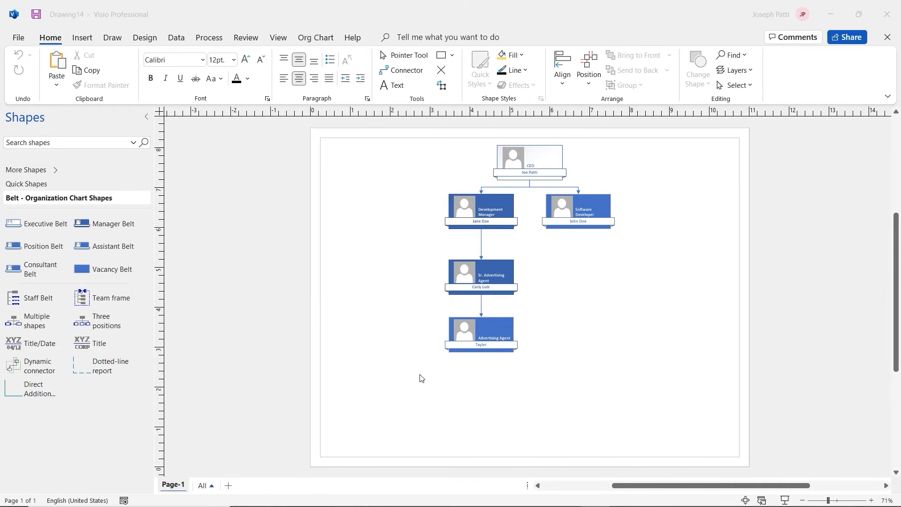
Bring Visio forward and open the File backstage Home page
left_click(18, 38)
left_click(19, 38)
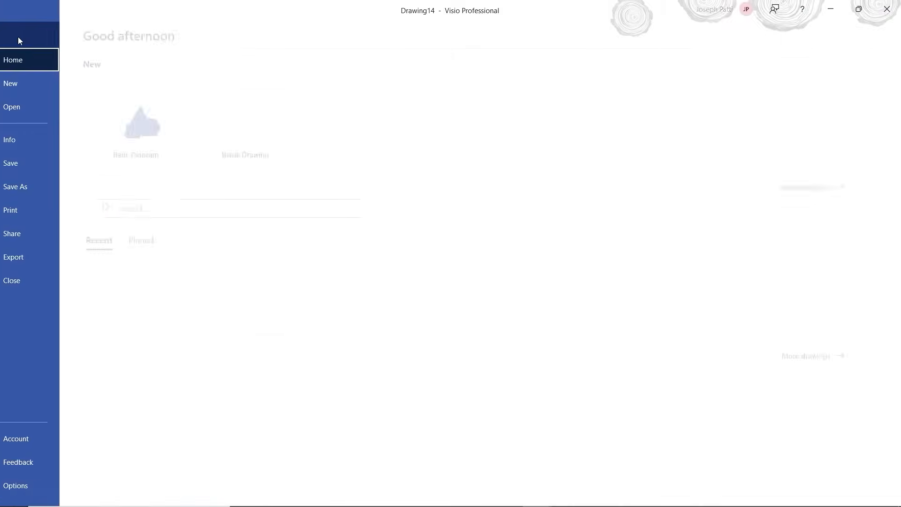
Browse to the Maps and Floor Plans templates and preview Home Plan
left_click(38, 93)
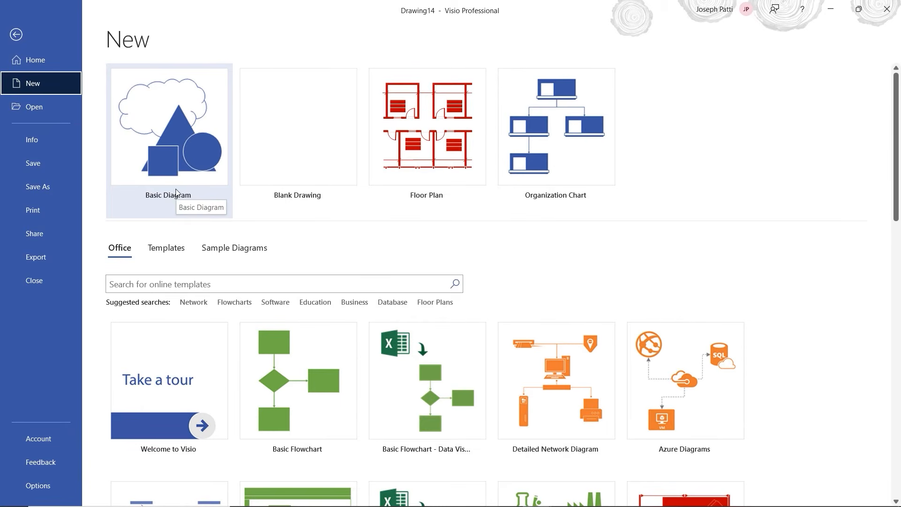
left_click(167, 248)
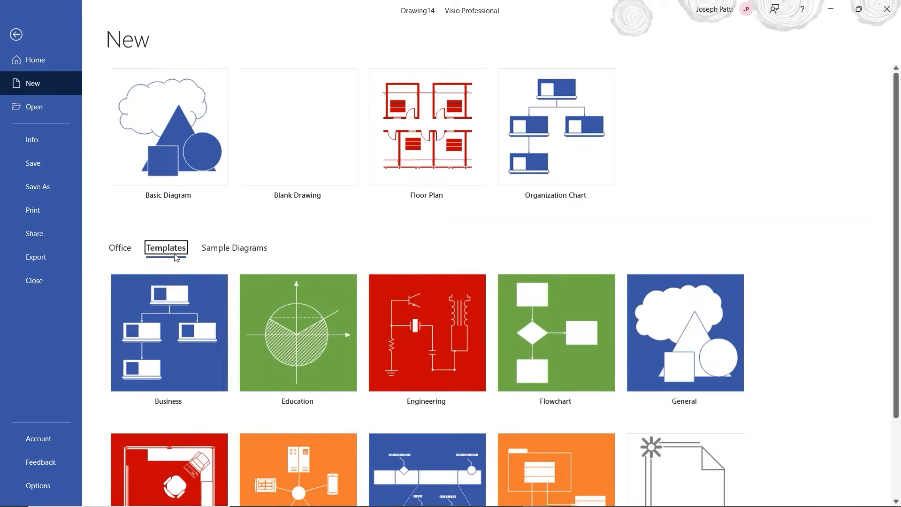
scroll(305, 242, "down", 3)
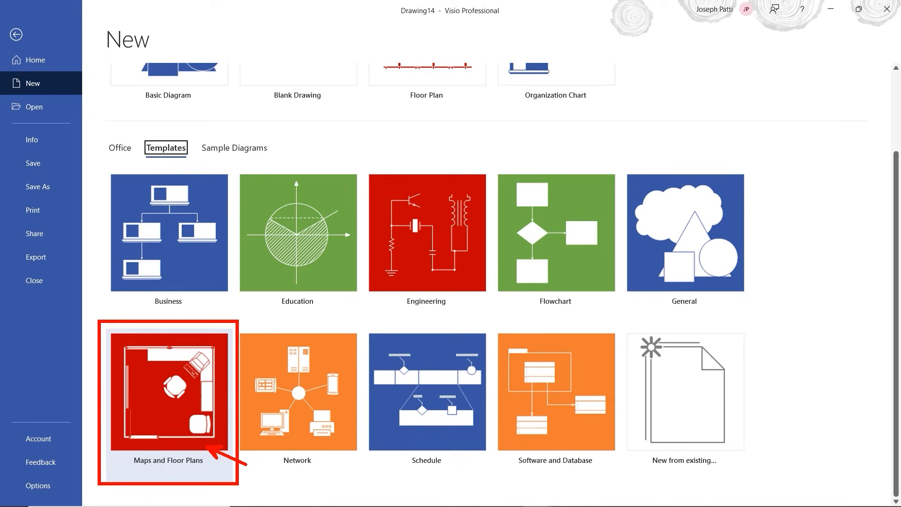
left_click(179, 400)
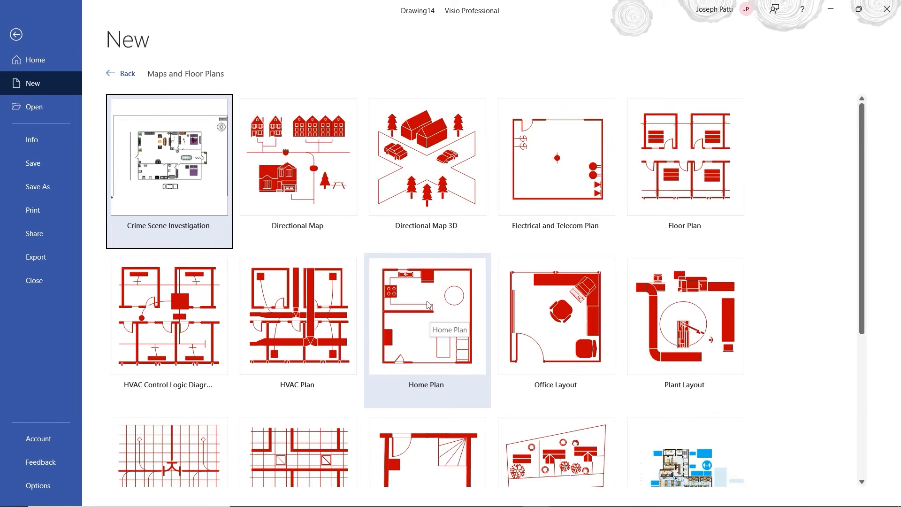
scroll(424, 331, "down", 3)
left_click(427, 257)
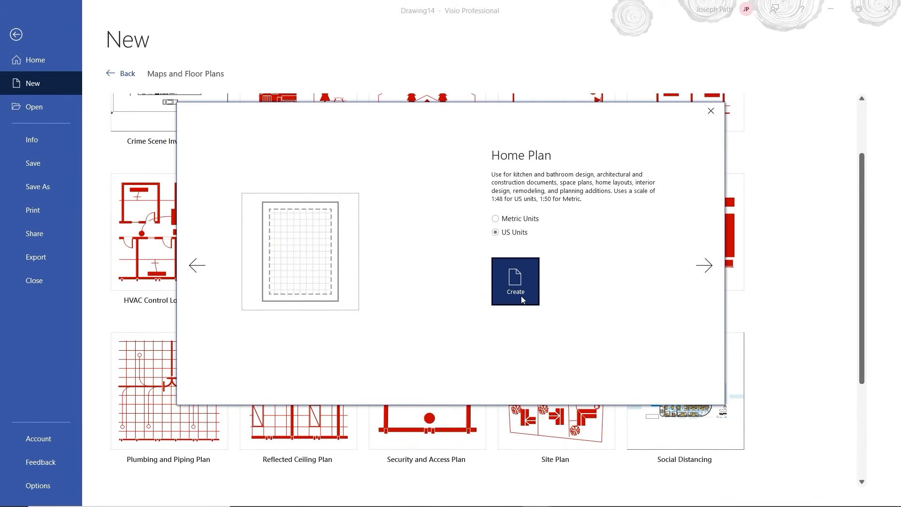
Create a Home Plan drawing and look through the Garden Accessories shapes
left_click(514, 289)
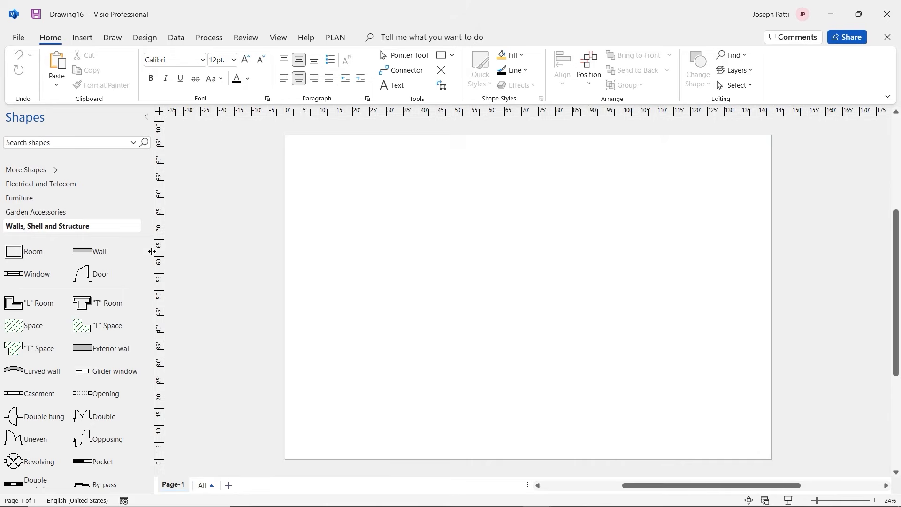
scroll(88, 228, "down", 1)
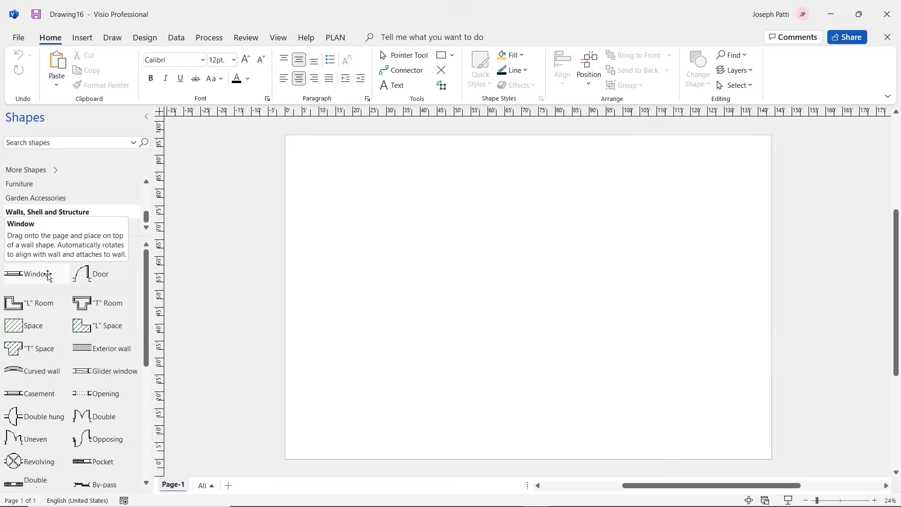
left_click(43, 201)
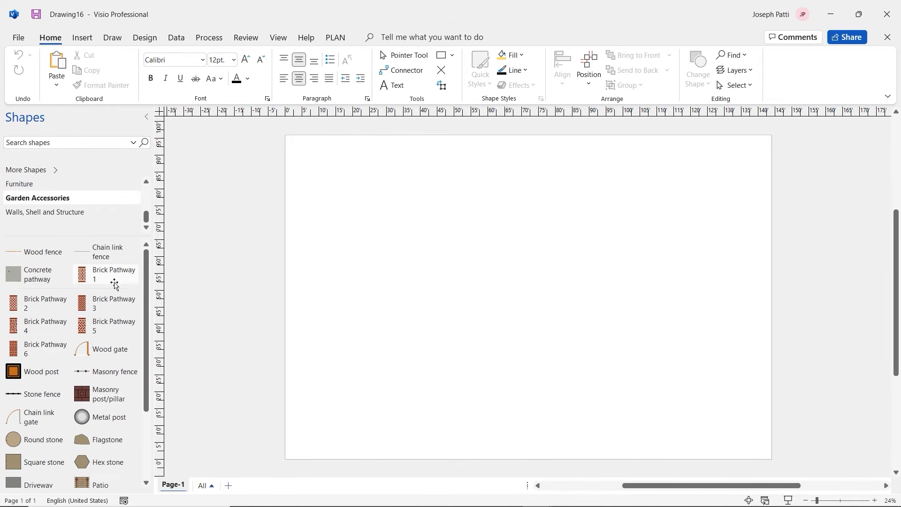
scroll(91, 371, "down", 4)
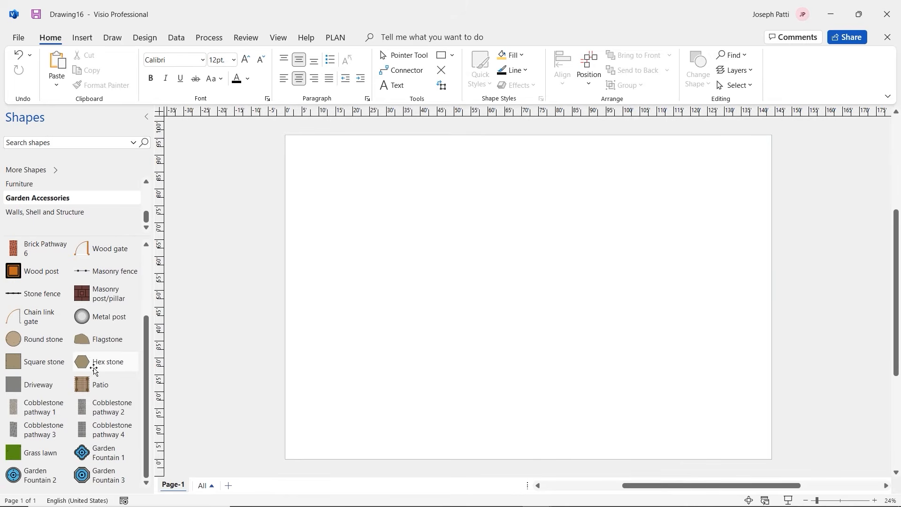
scroll(89, 366, "up", 4)
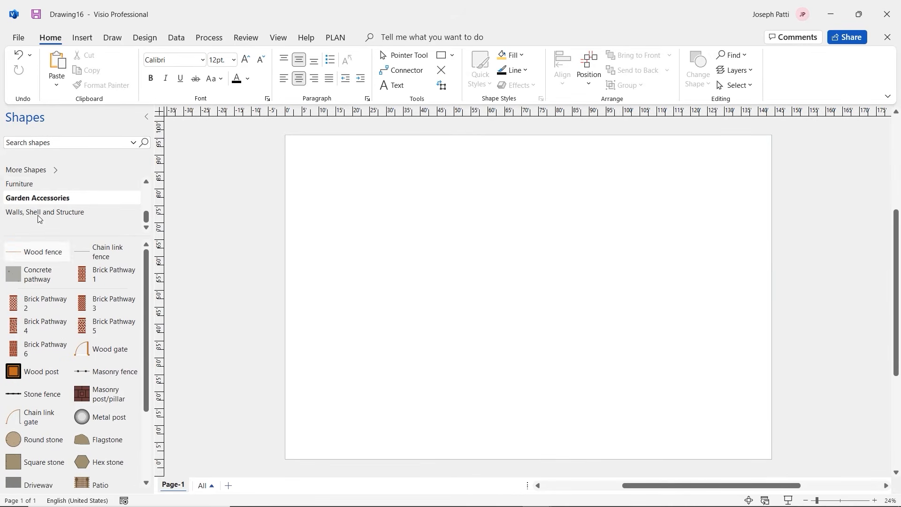
Browse the Furniture, Electrical and Telecom, and Drawing Tool Shapes stencils
left_click(21, 183)
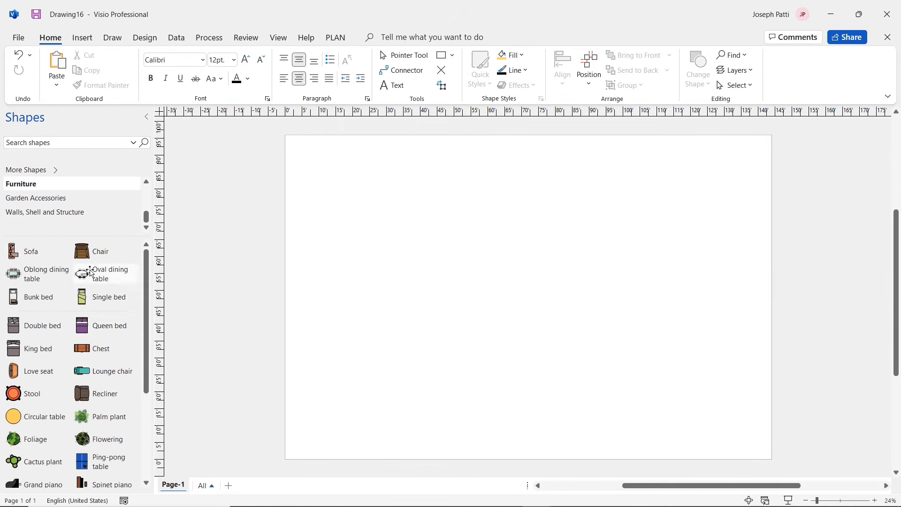
scroll(94, 199, "up", 2)
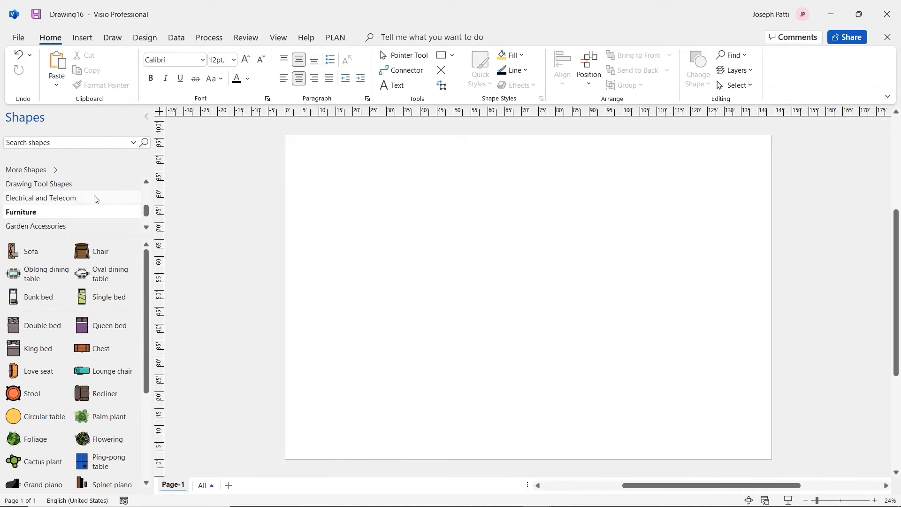
left_click(94, 199)
scroll(94, 199, "down", 2)
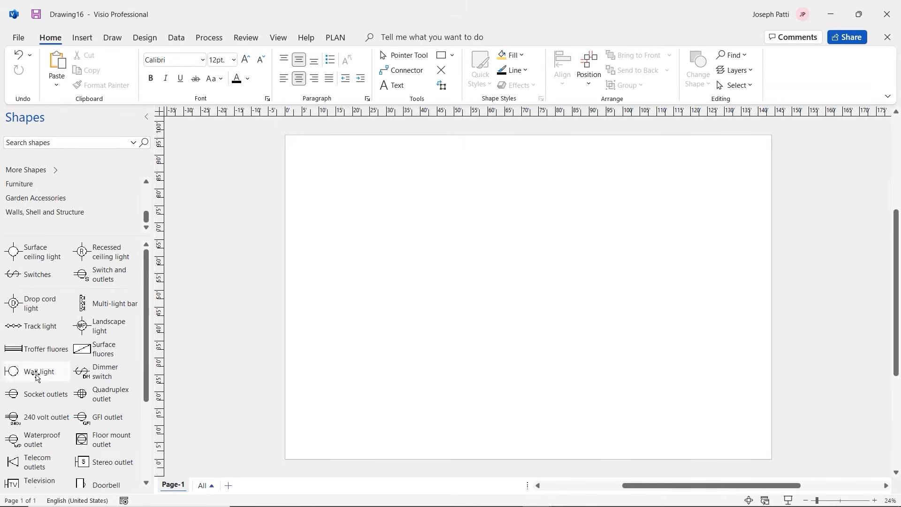
scroll(94, 185, "up", 2)
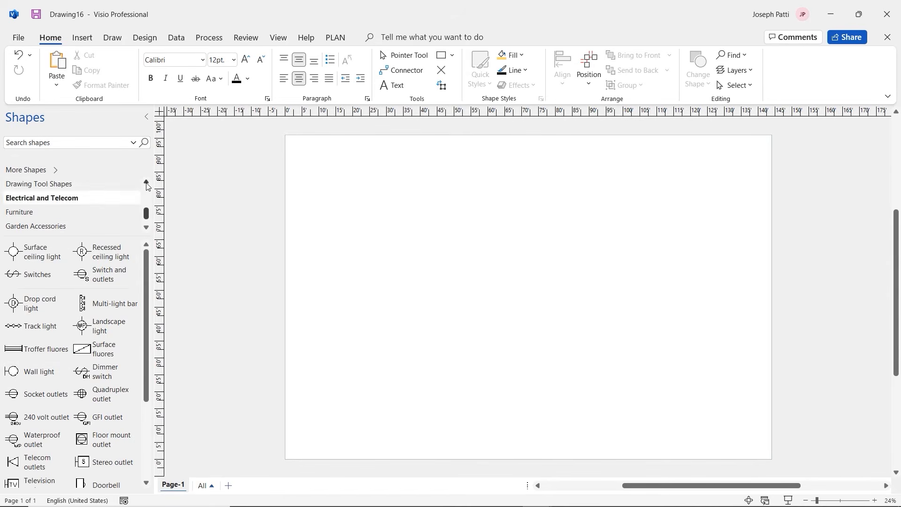
left_click(94, 185)
scroll(94, 185, "down", 2)
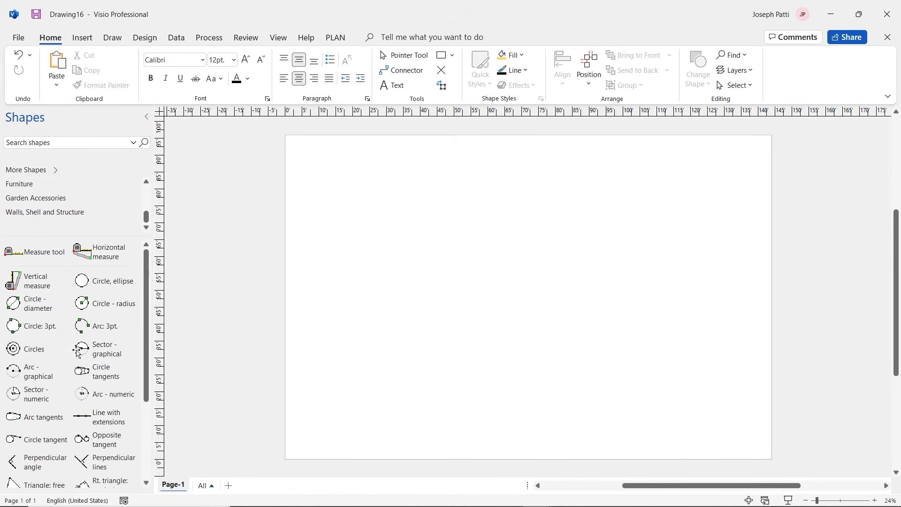
Check the Cabinets stencil, then show the Walls, Shell and Structure shapes
left_click(146, 183)
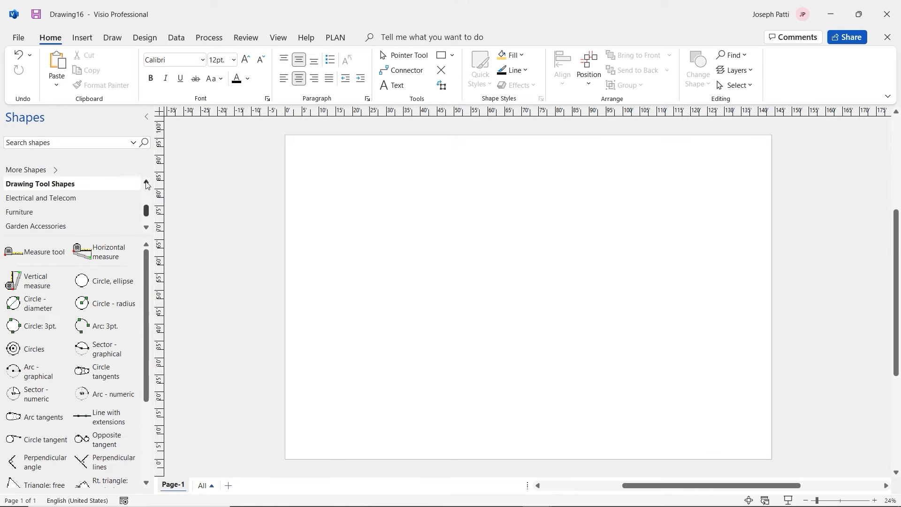
left_click(145, 182)
left_click(146, 183)
left_click(94, 184)
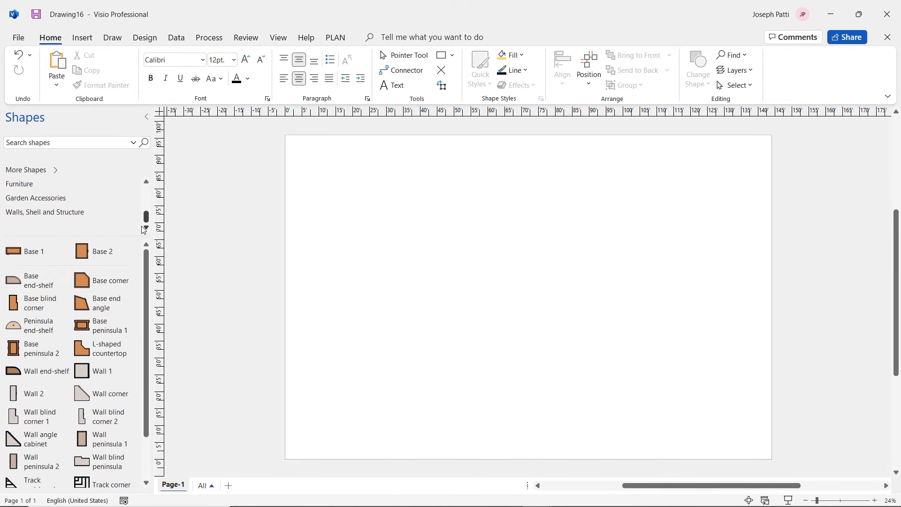
left_click(75, 212)
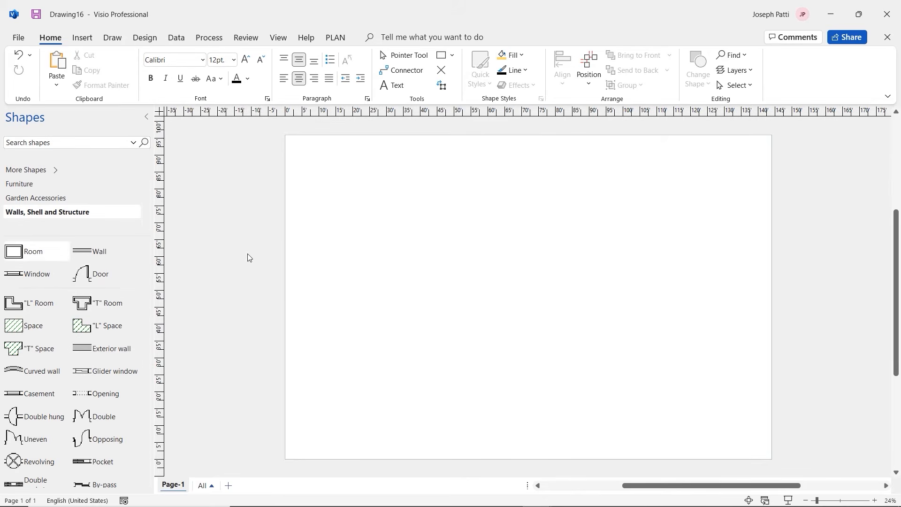
Place a Room shape on the page and resize it to about 40 by 32 feet
left_click_drag(21, 254, 614, 357)
scroll(621, 327, "up", 3)
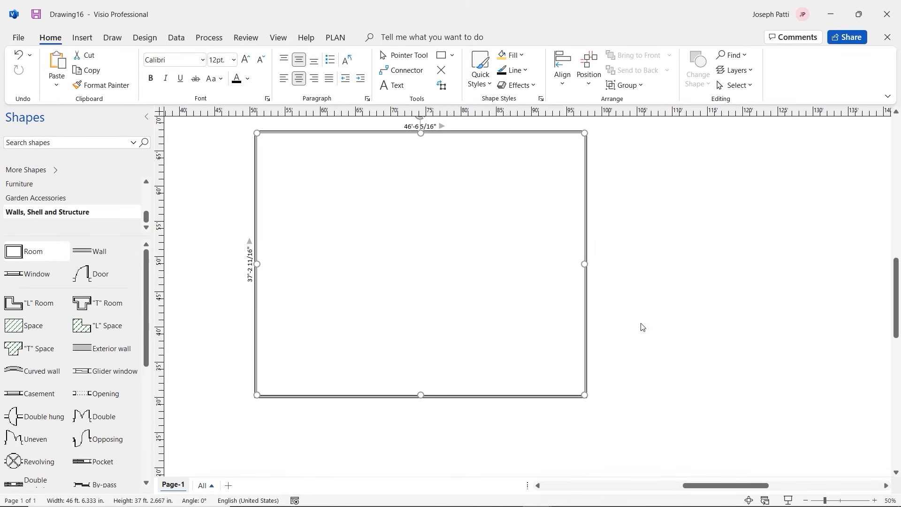
left_click_drag(584, 396, 528, 357)
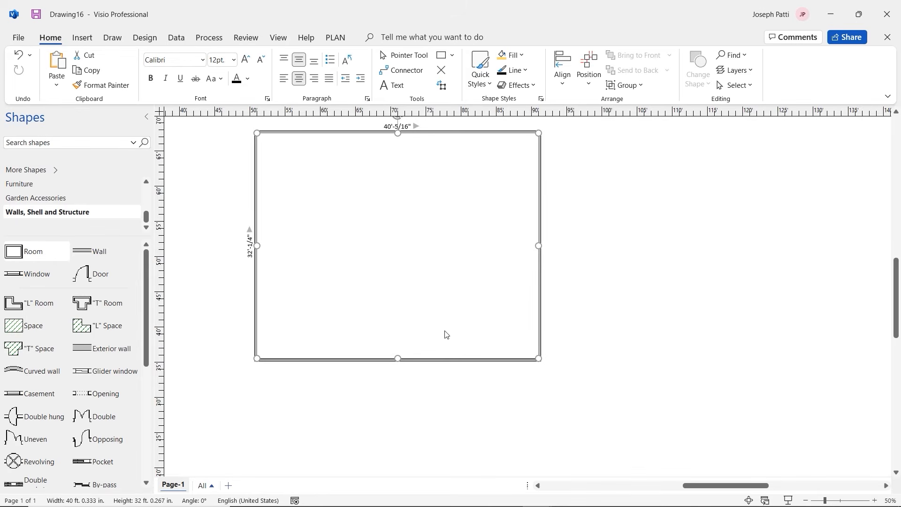
left_click(579, 233)
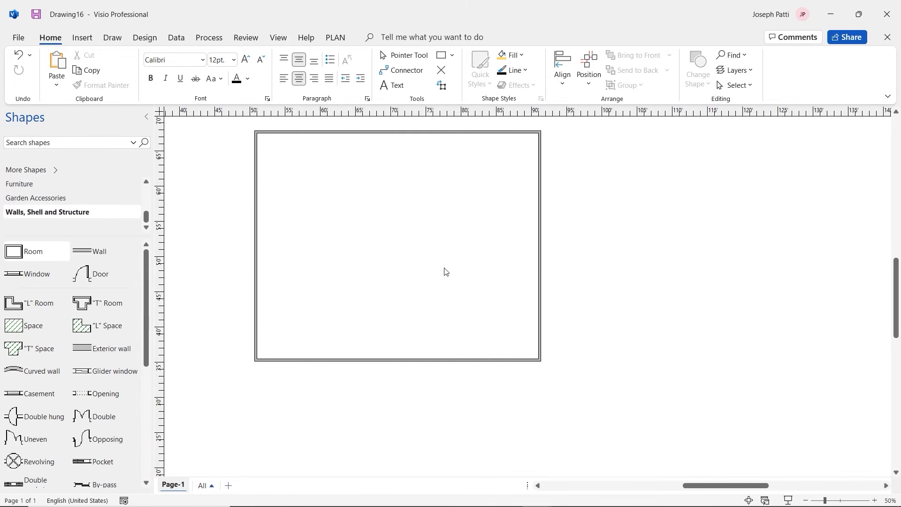
left_click(33, 328)
Drop a 10 by 10 ft Space inside the room and set its use to Kitchen
mouse_move(22, 328)
left_mouse_down()
mouse_move(138, 305)
mouse_move(384, 228)
left_mouse_up()
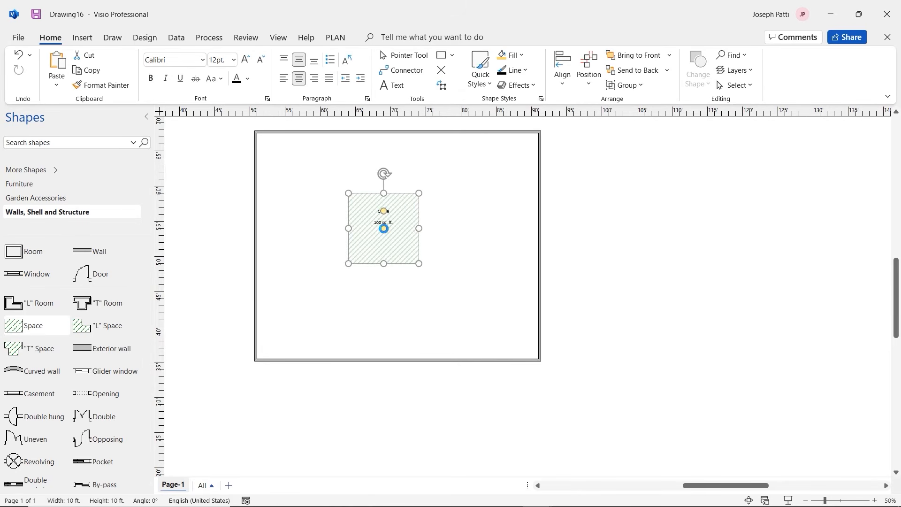
right_click(371, 213)
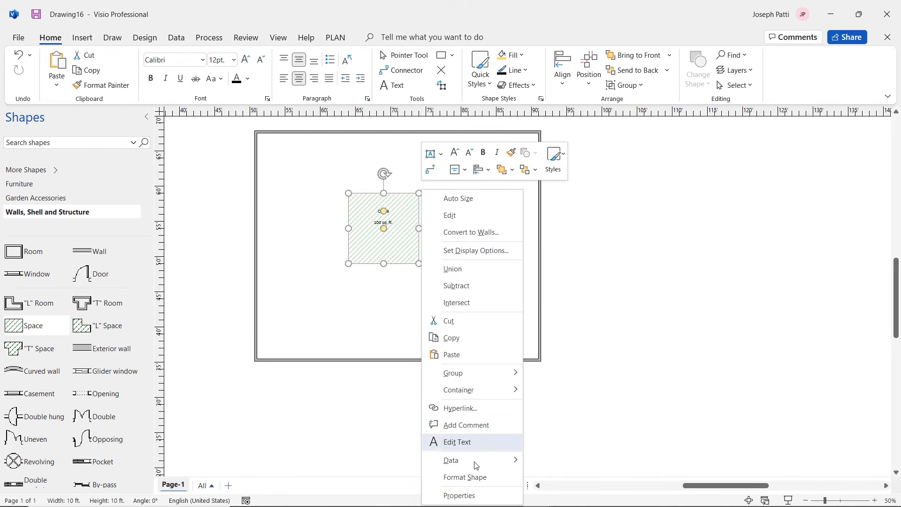
left_click(474, 495)
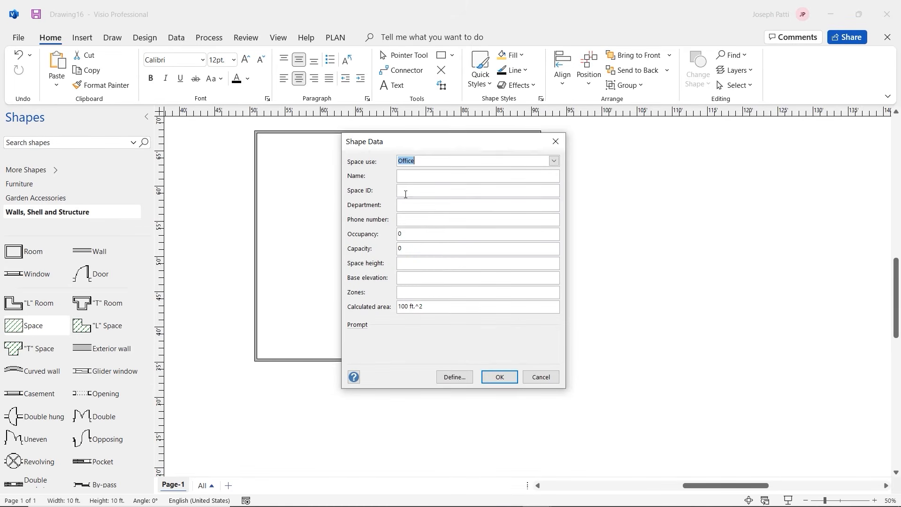
type("Kitchen")
left_click(499, 378)
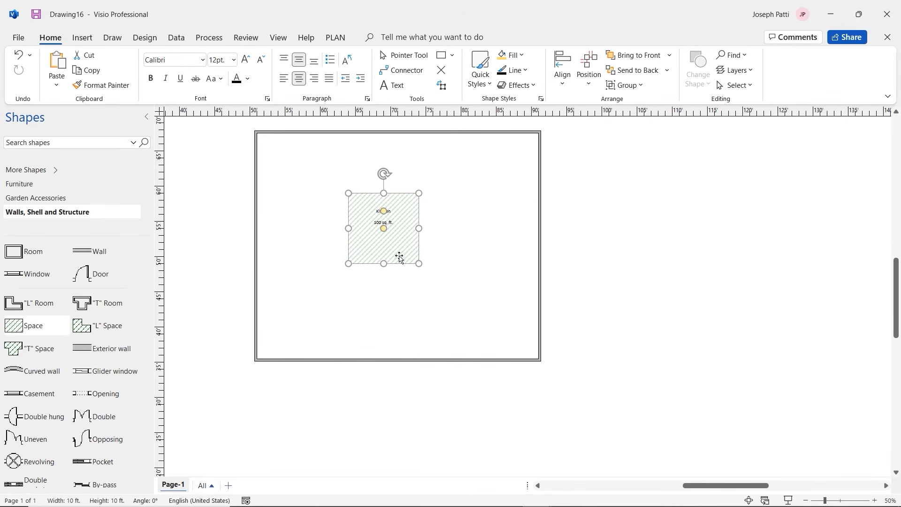
Stretch the Kitchen space to the right, top and left walls, reaching 1282 sq. ft
left_click_drag(423, 267, 514, 331)
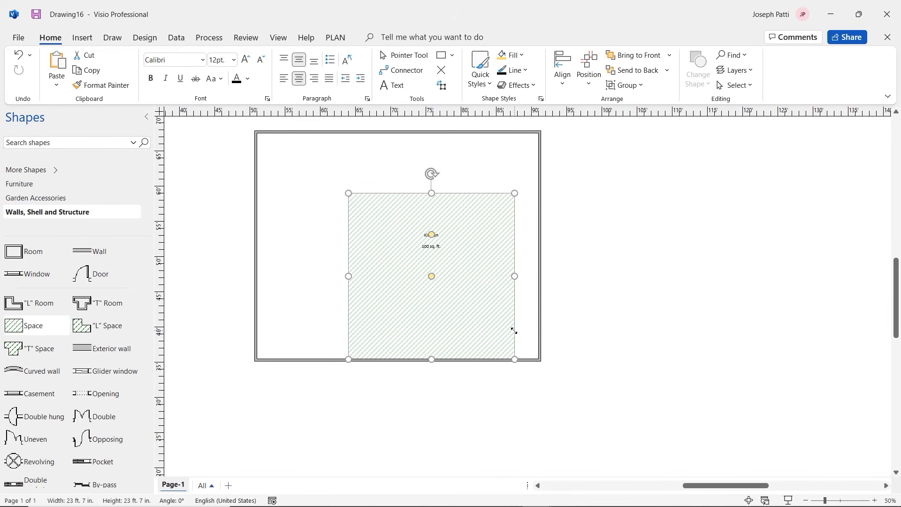
left_click_drag(514, 279, 538, 277)
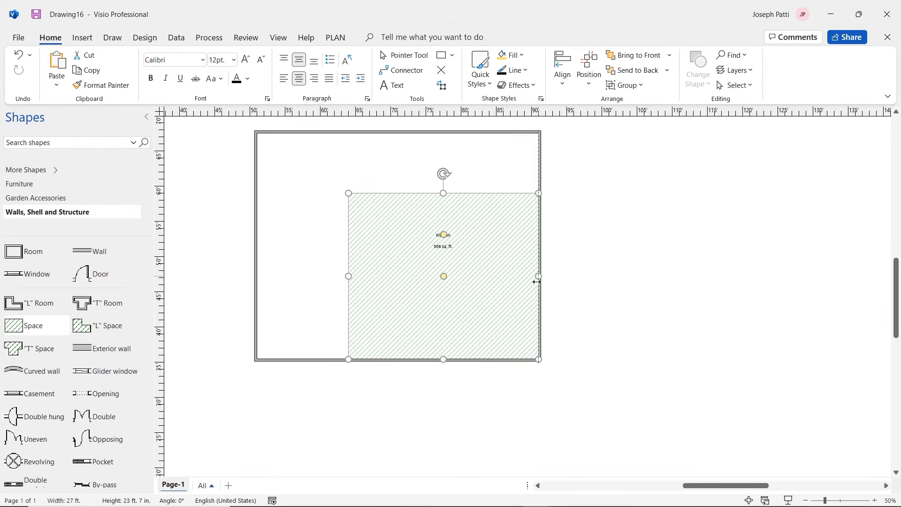
left_click_drag(443, 193, 443, 134)
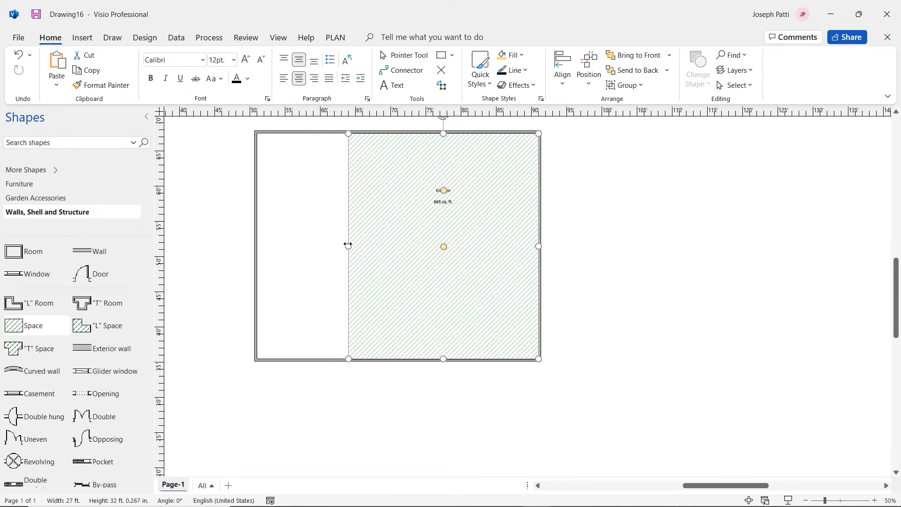
left_click_drag(346, 245, 258, 243)
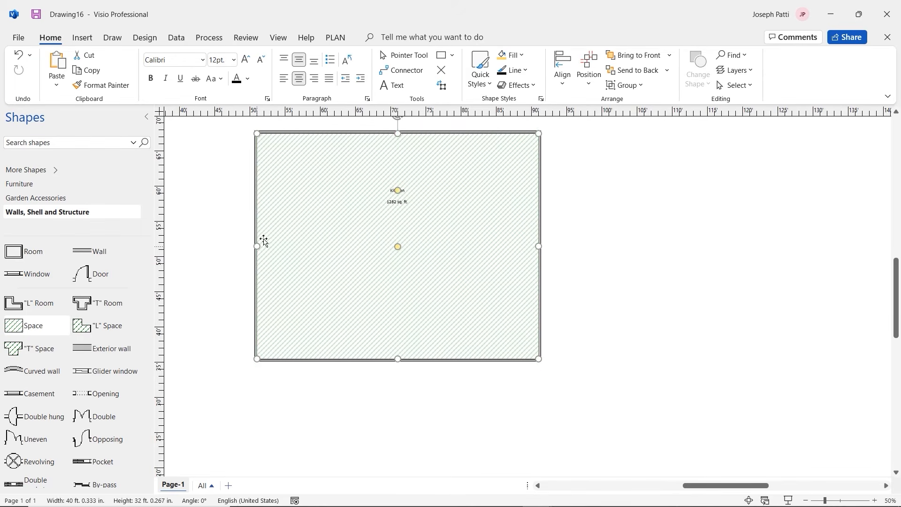
key("Escape")
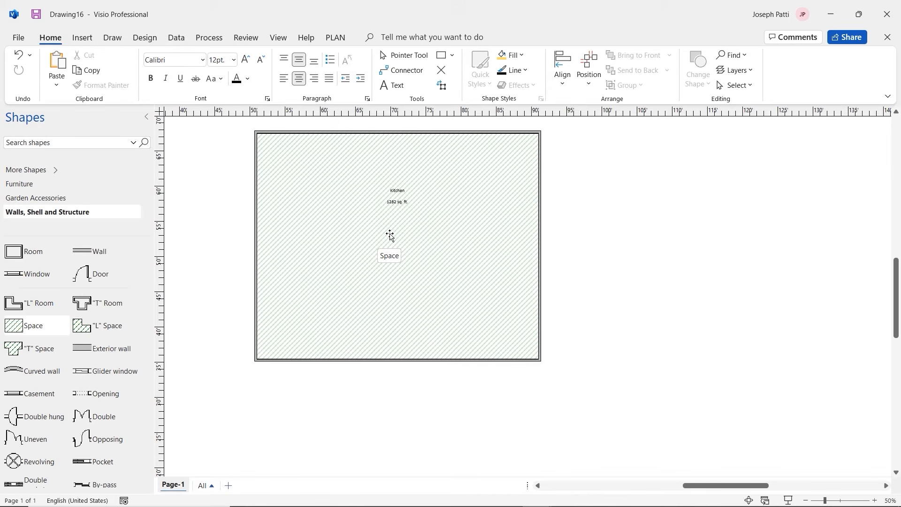
Browse Furniture and Bath and Kitchen Plan stencils to reach the Cabinets shapes like Base 1
left_click(36, 186)
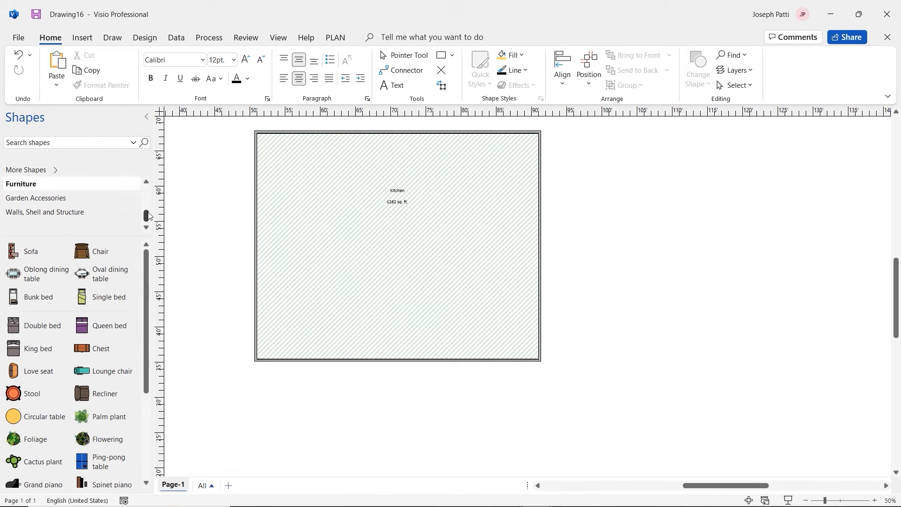
left_click_drag(148, 215, 148, 199)
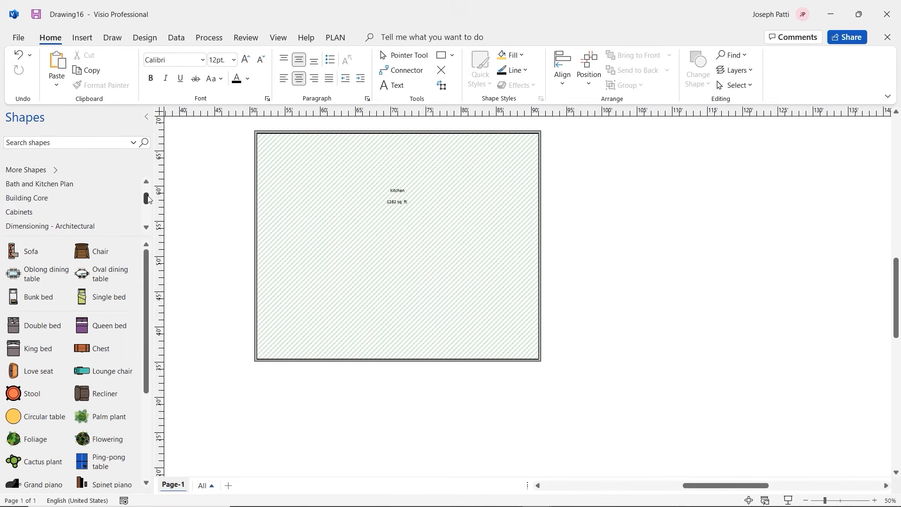
left_click(57, 188)
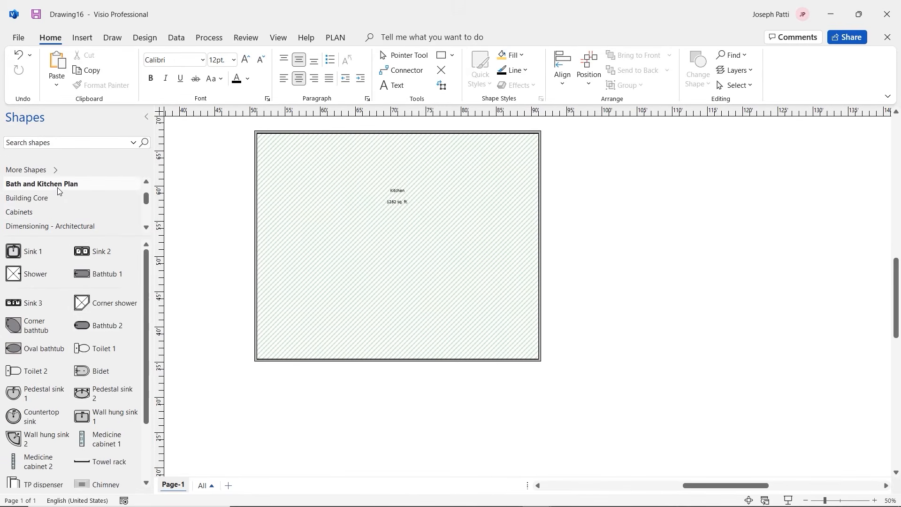
scroll(60, 202, "down", 1)
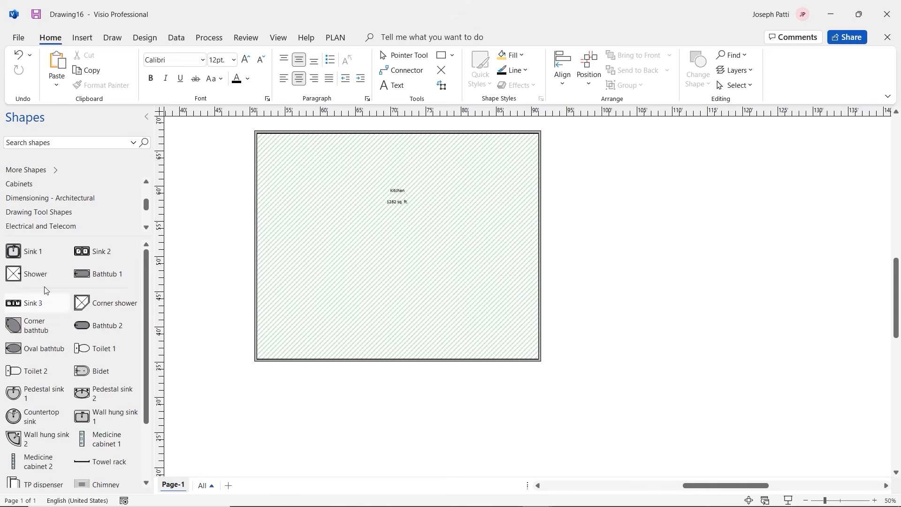
scroll(56, 216, "down", 2)
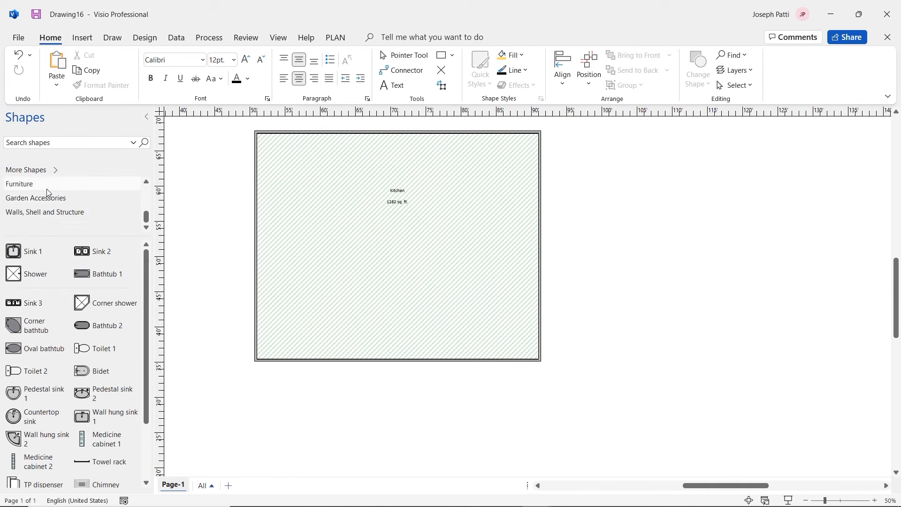
left_click_drag(144, 213, 143, 196)
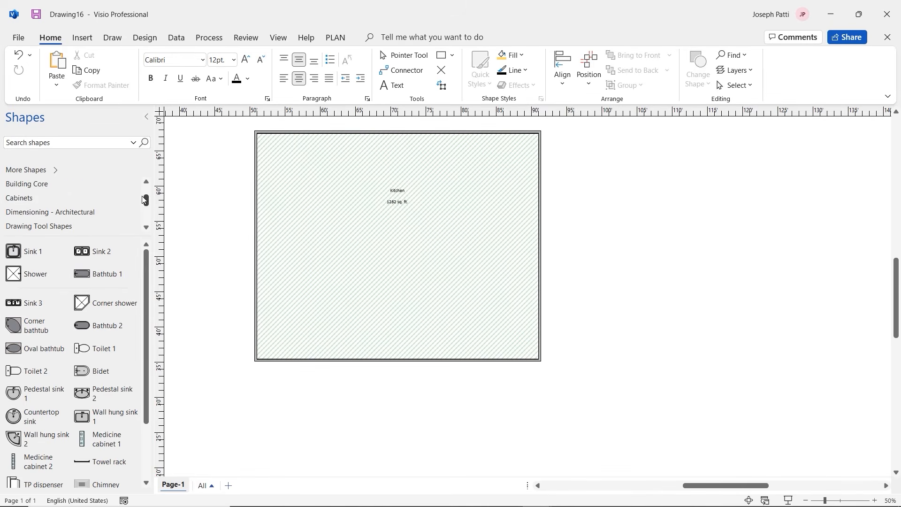
left_click(54, 199)
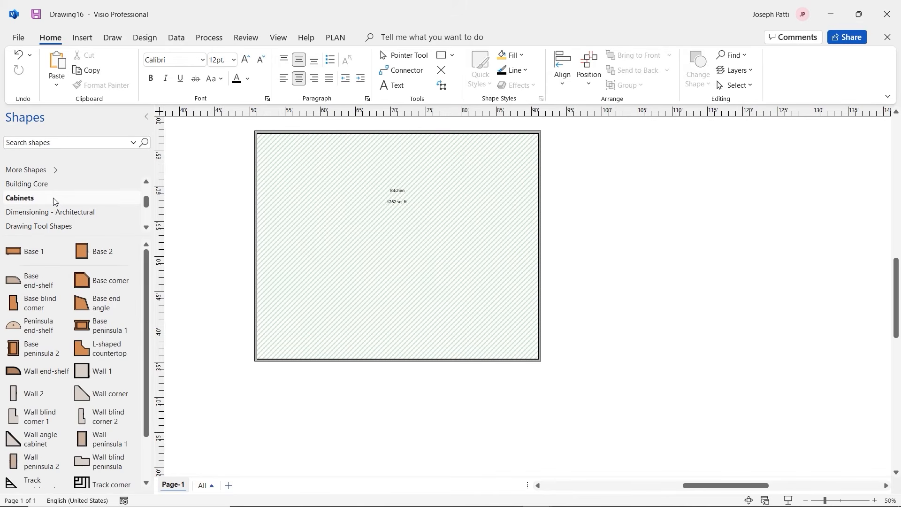
scroll(54, 201, "down", 2)
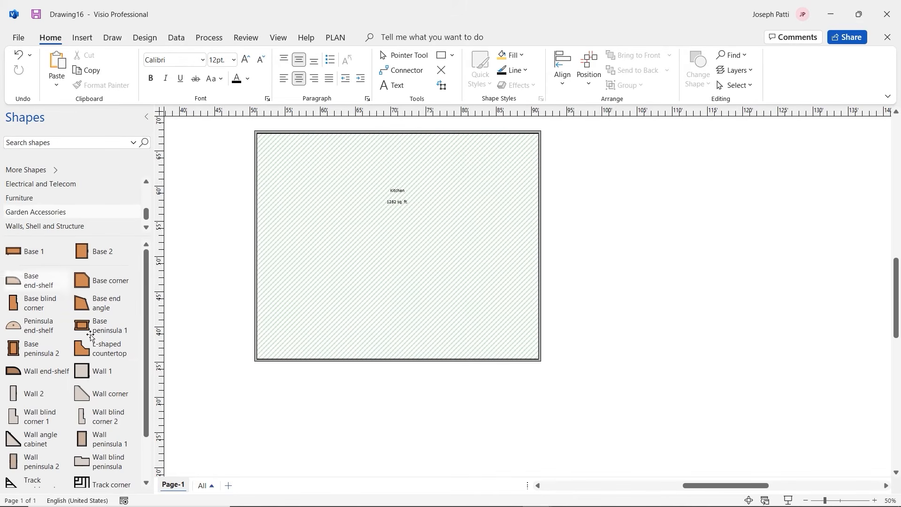
scroll(67, 384, "down", 2)
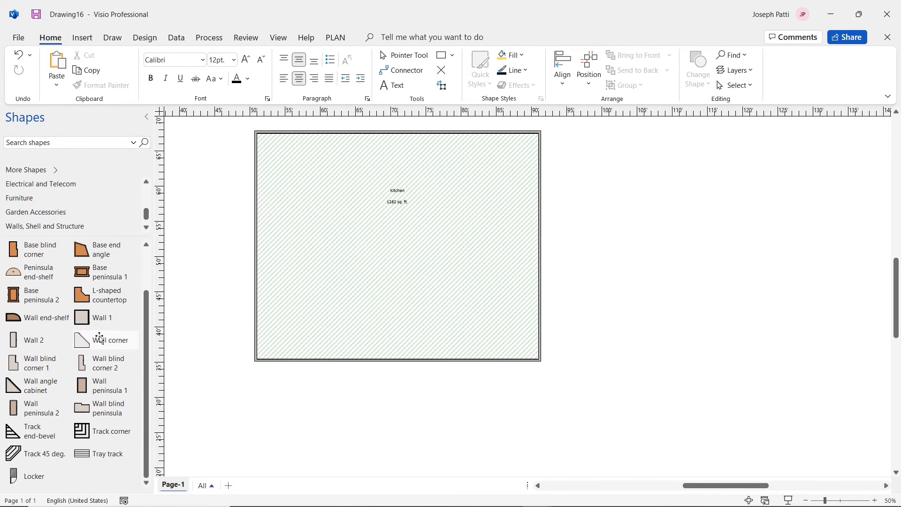
scroll(74, 340, "up", 2)
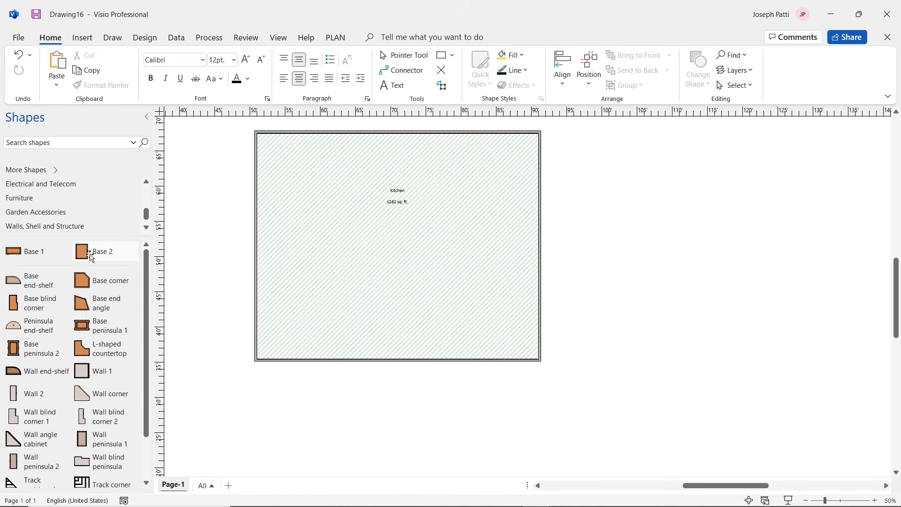
Place a Base 2 cabinet at the Kitchen's top-left and rotate it -90° horizontally
left_click_drag(85, 255, 310, 153)
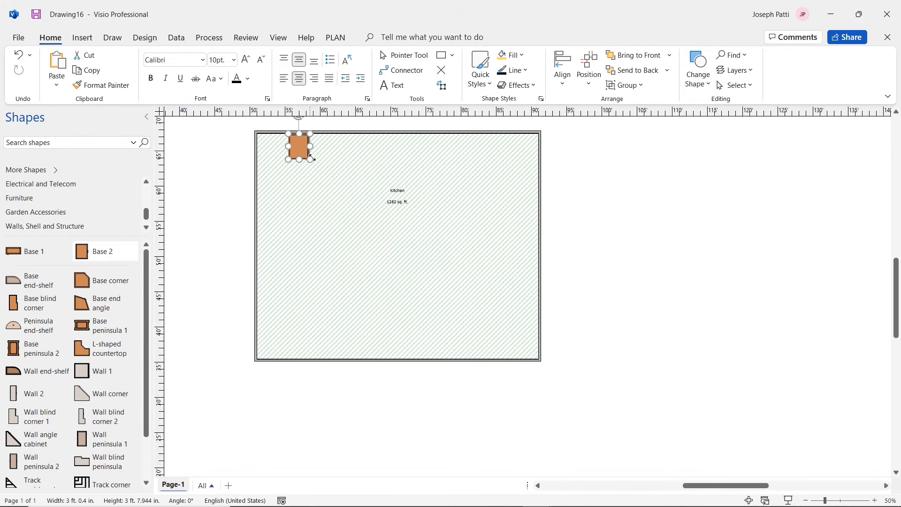
left_click(351, 185)
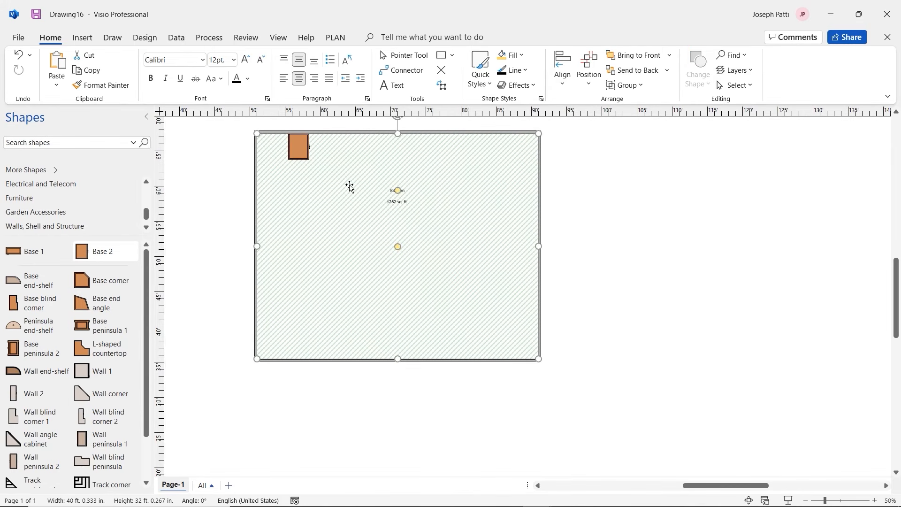
left_click(303, 138)
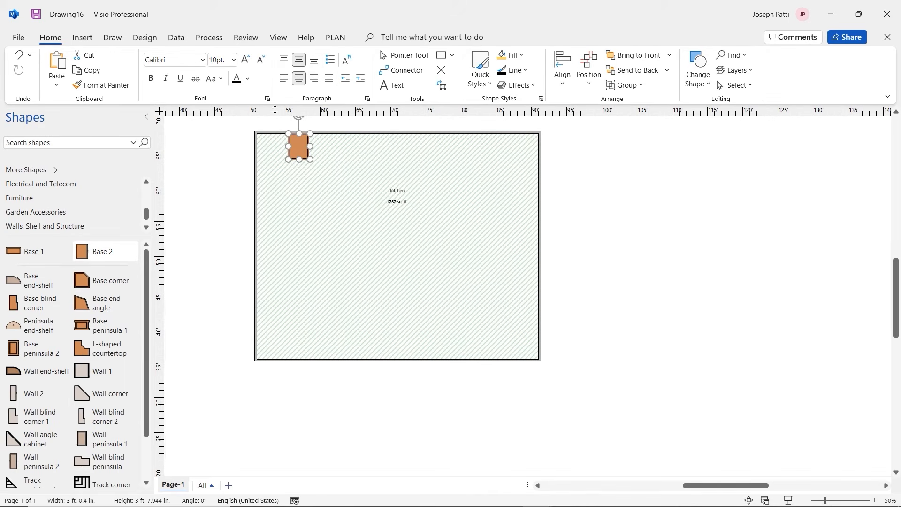
left_click_drag(299, 118, 295, 142)
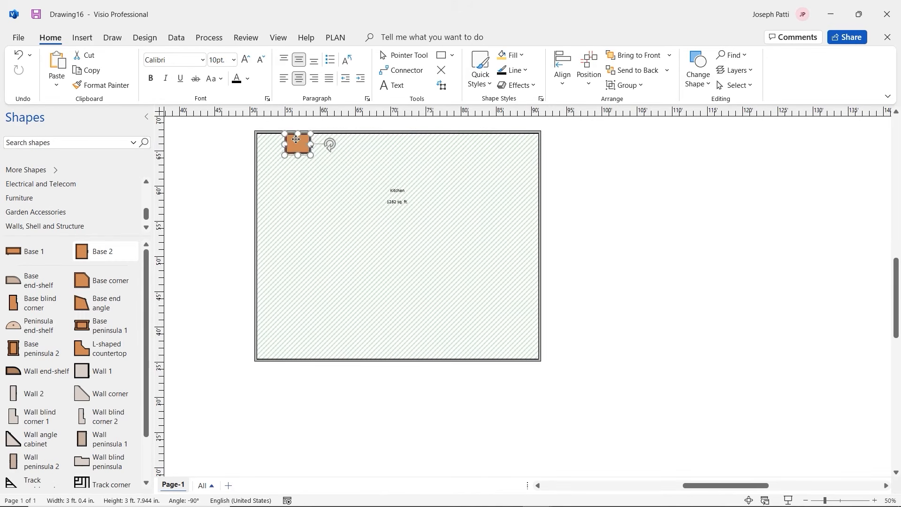
left_click(315, 164)
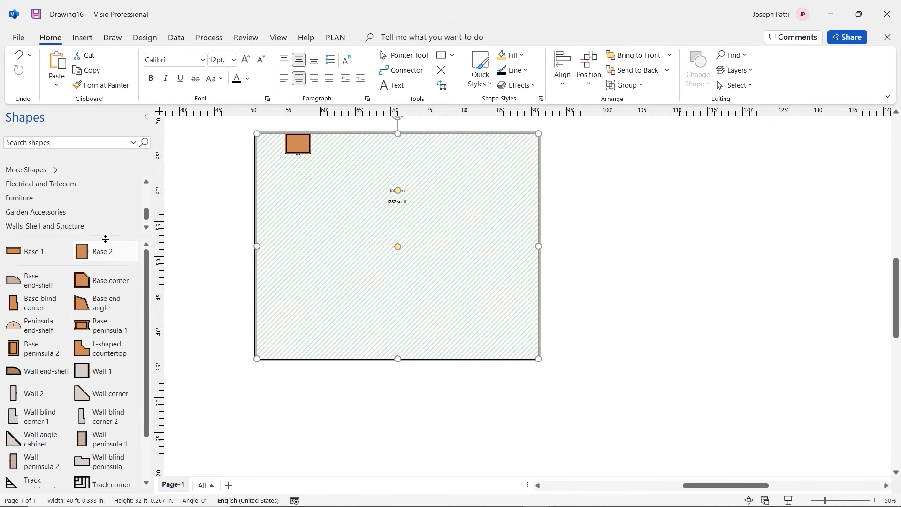
Add a Base 1 cabinet along the Kitchen's top wall
left_click_drag(93, 254, 115, 254)
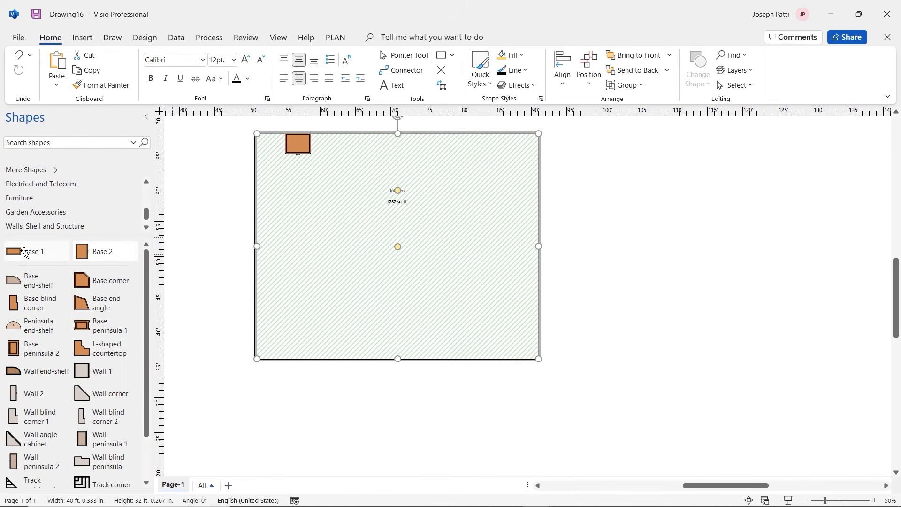
left_click_drag(23, 252, 383, 144)
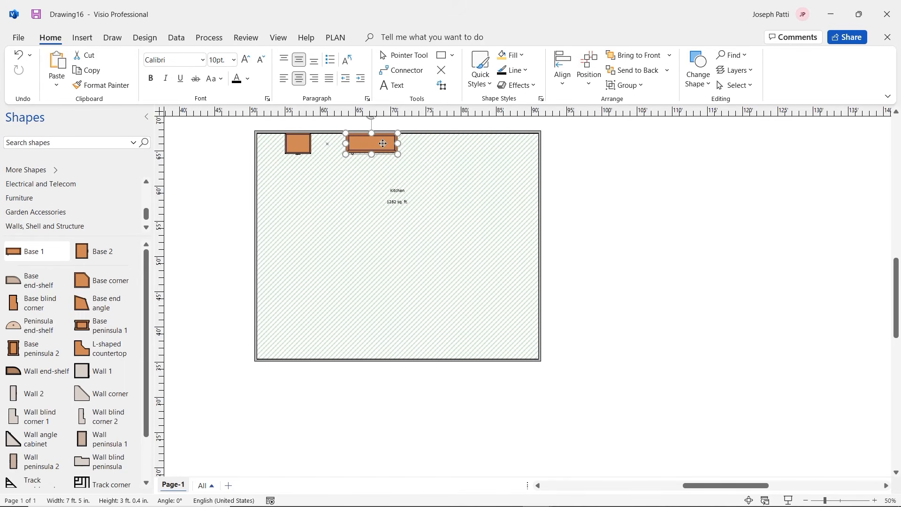
left_click(330, 180)
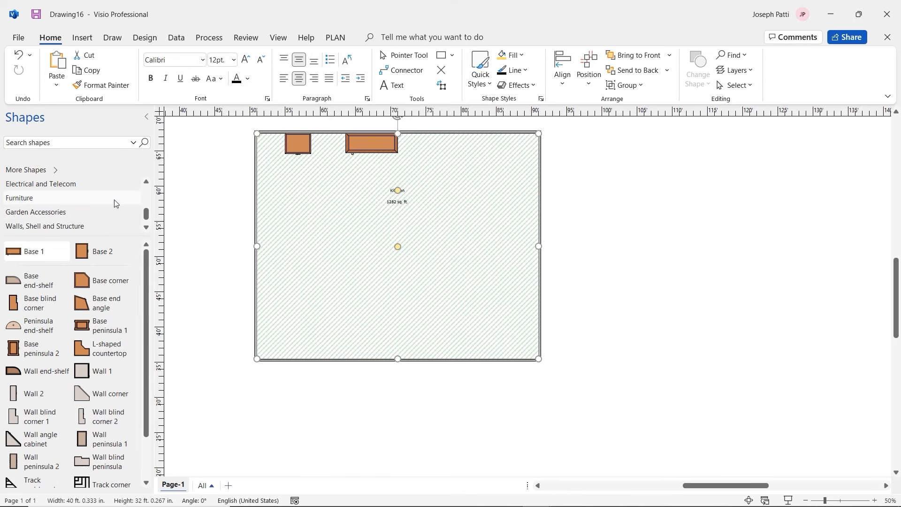
Place a Sink 2 double-bowl sink between the two base cabinets on the Kitchen's top wall
scroll(75, 212, "up", 5)
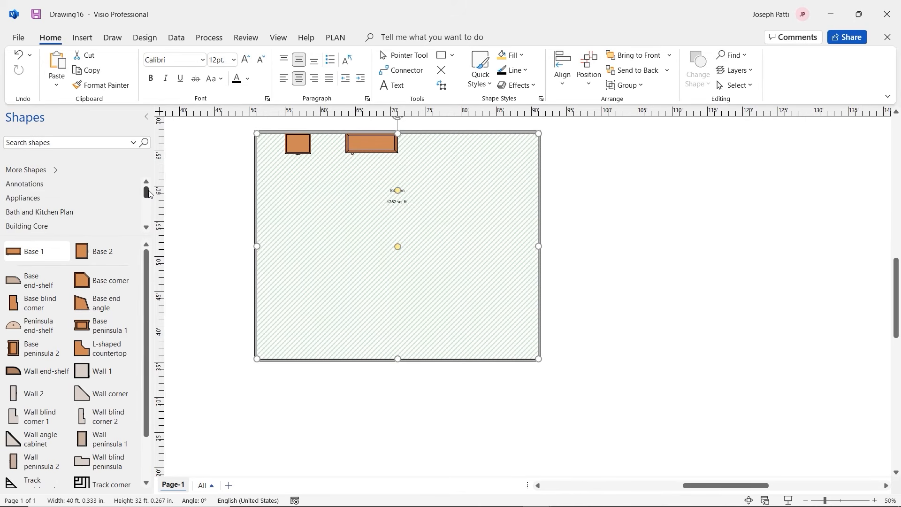
scroll(75, 223, "down", 2)
scroll(75, 223, "down", 3)
scroll(61, 207, "up", 4)
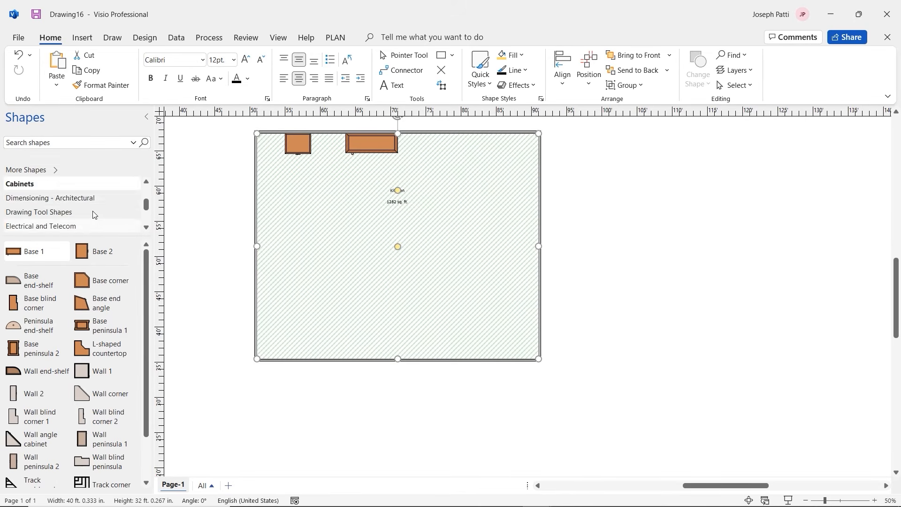
scroll(60, 199, "up", 1)
left_click(57, 186)
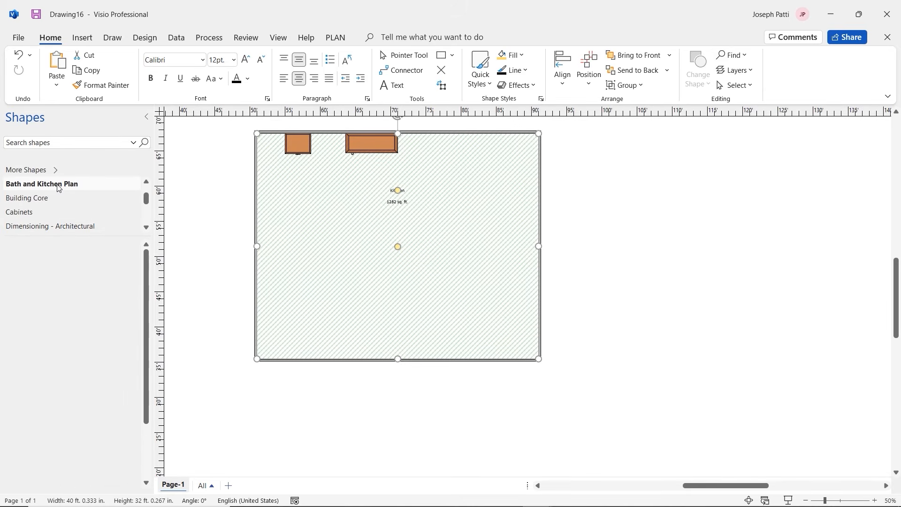
scroll(56, 210, "down", 3)
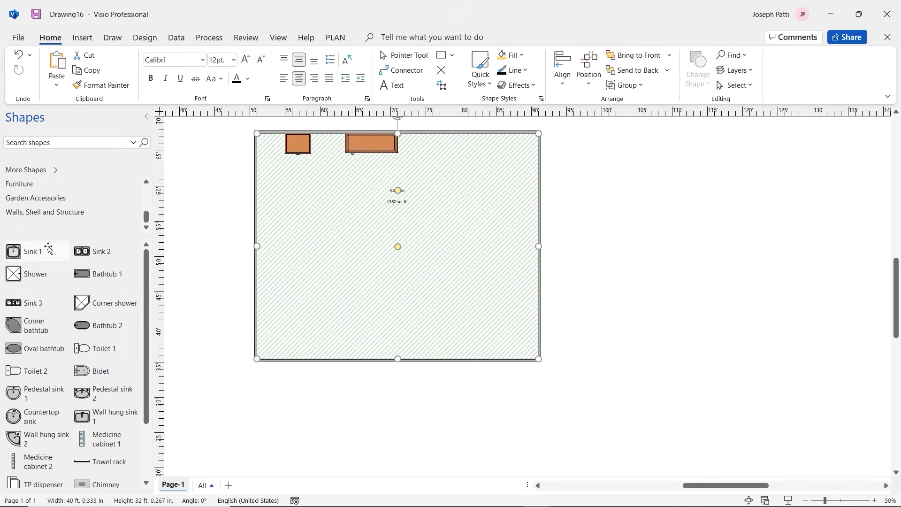
left_click_drag(94, 253, 334, 147)
left_click(329, 196)
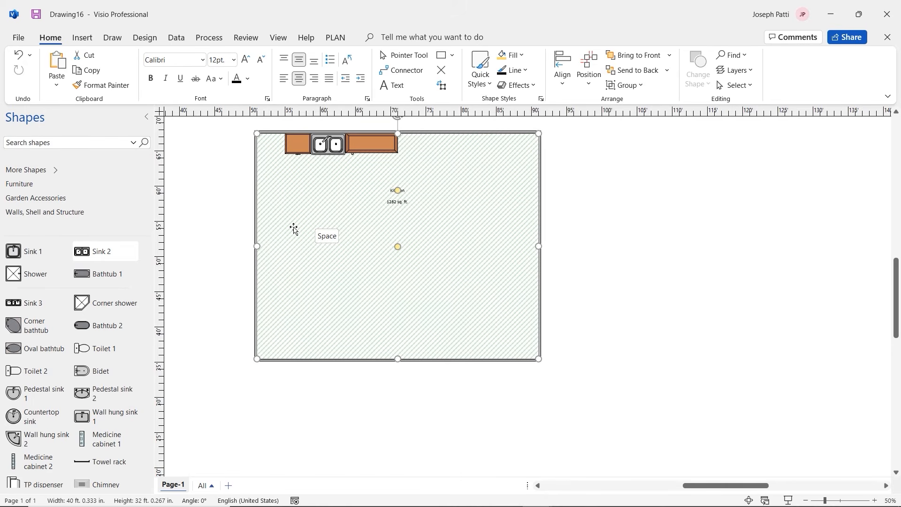
scroll(74, 322, "down", 3)
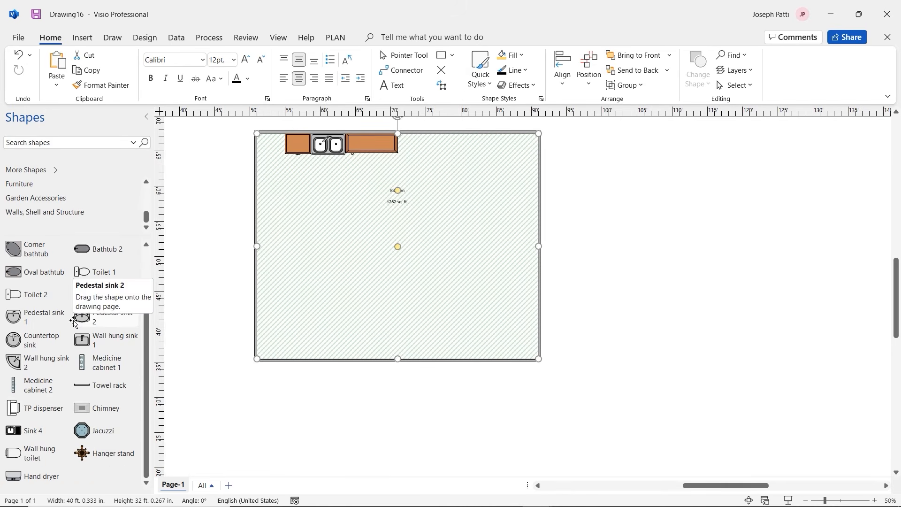
scroll(73, 321, "up", 3)
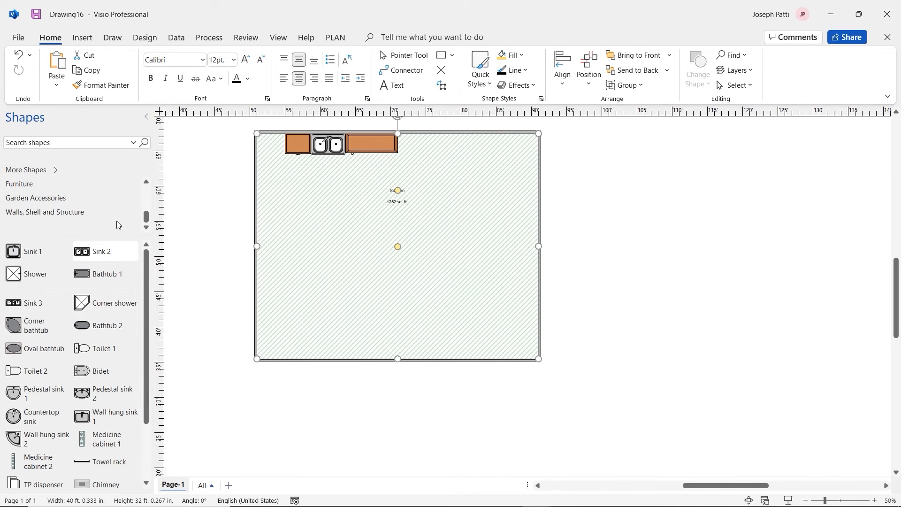
Search 'st', place a Range beside the right-hand cabinet, widen it to about 6 ft, and clear the search
left_click(79, 141)
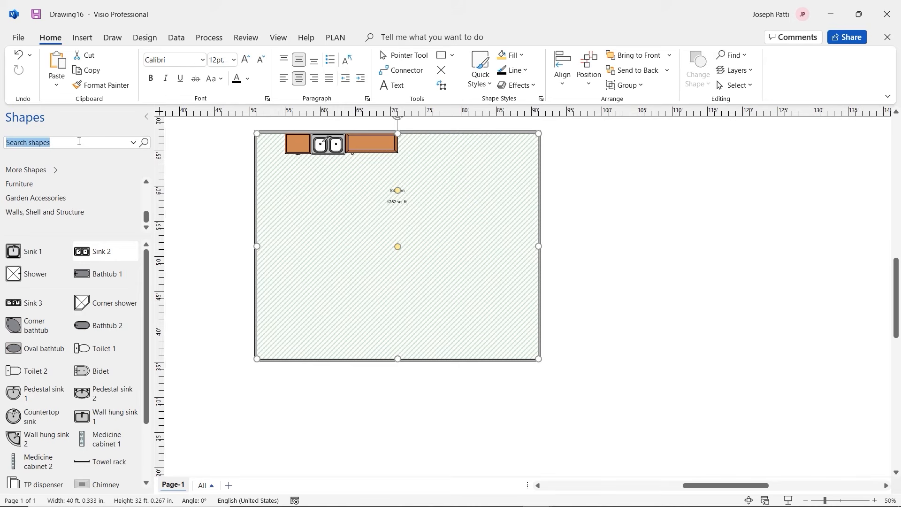
type("stove")
key("Return")
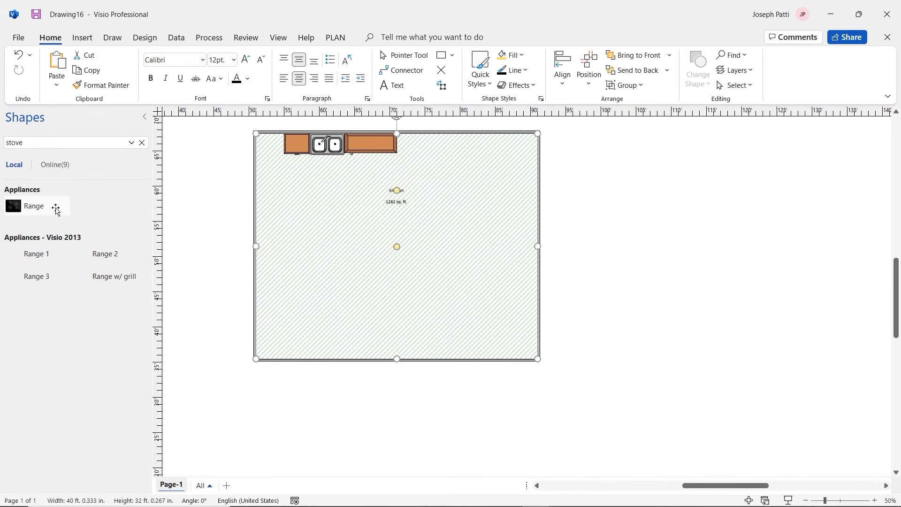
left_click_drag(31, 208, 390, 212)
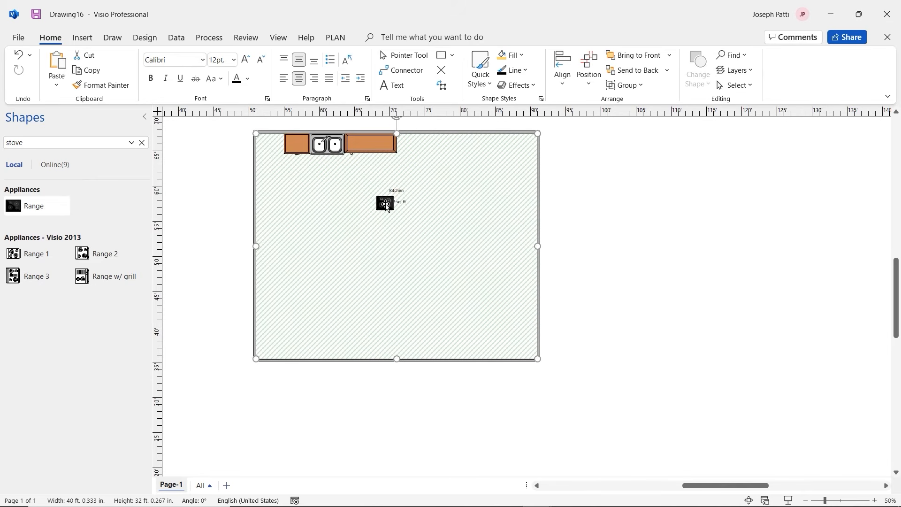
left_click(381, 204)
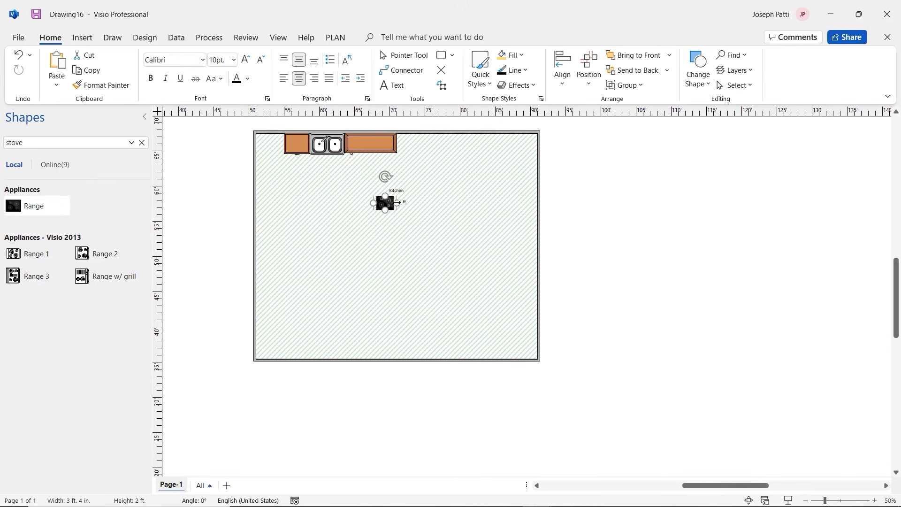
left_click_drag(397, 202, 427, 144)
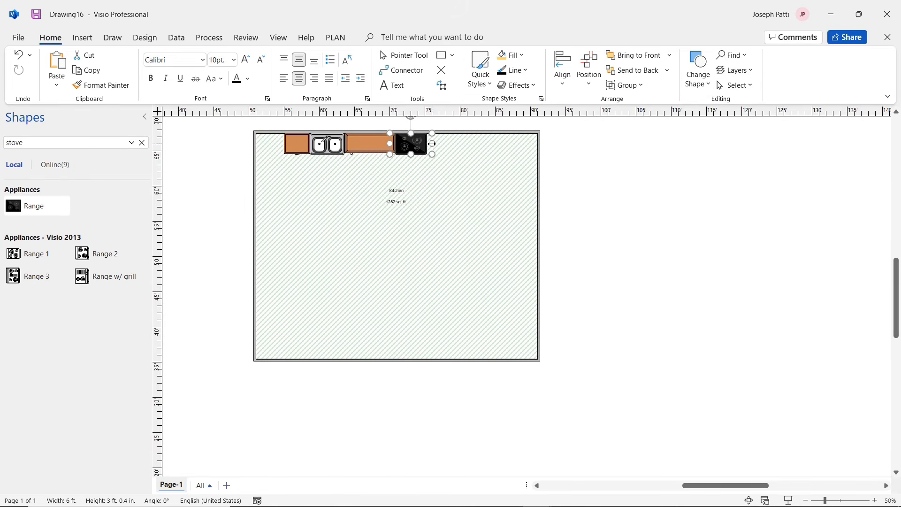
left_click(407, 187)
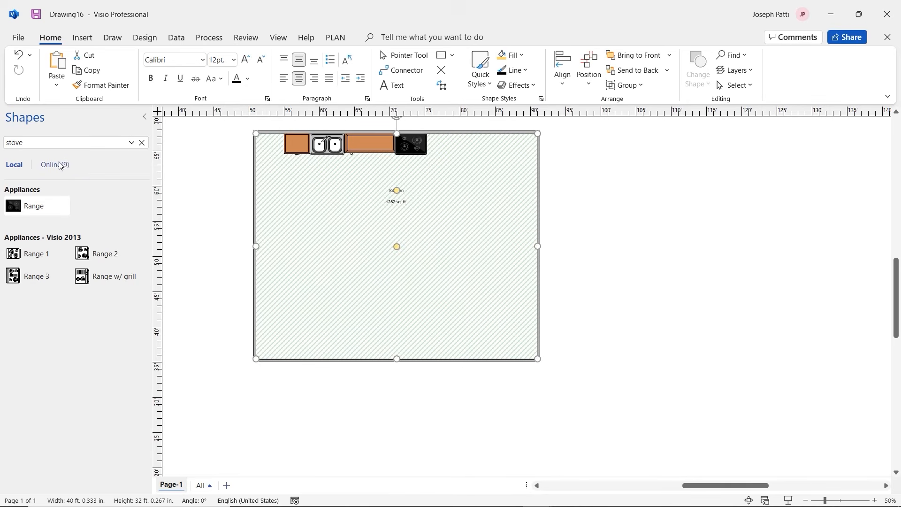
left_click(142, 143)
scroll(123, 188, "down", 3)
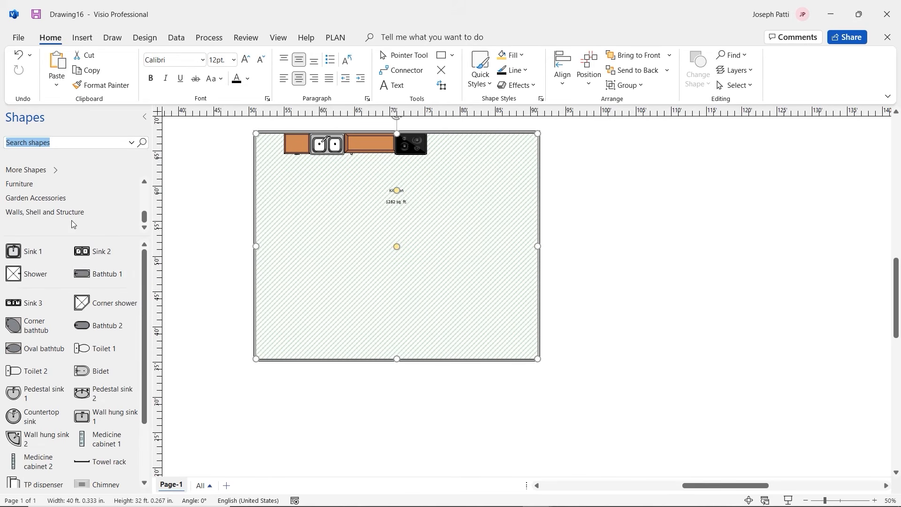
Search the shape library for 'table' to find the Boat shape table
left_click(57, 187)
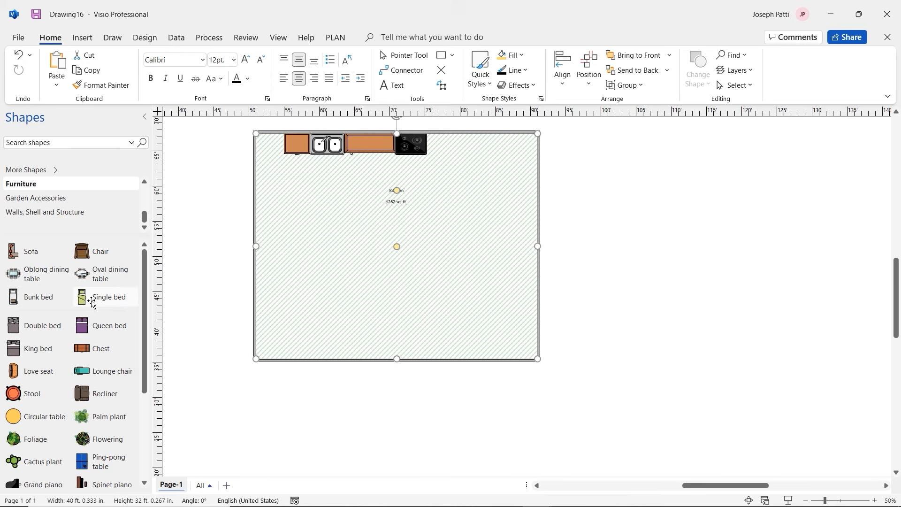
scroll(91, 304, "down", 4)
scroll(91, 304, "up", 4)
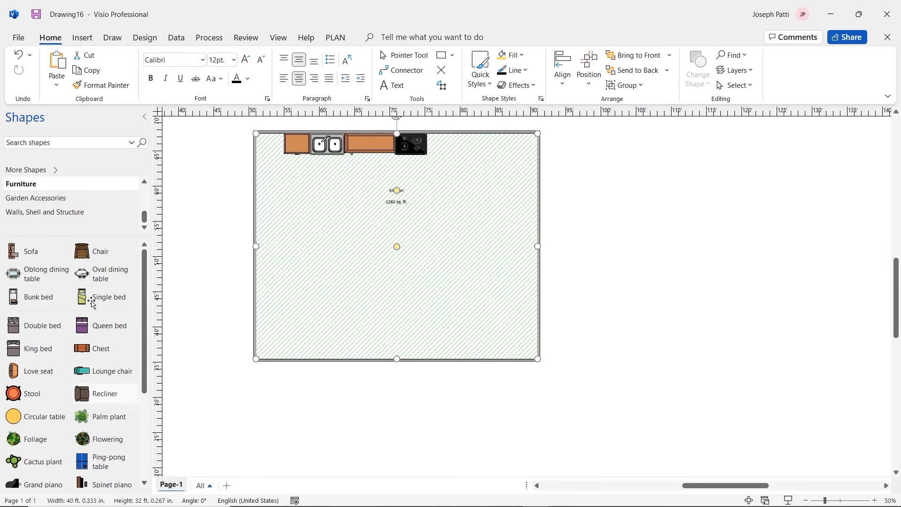
left_click(65, 143)
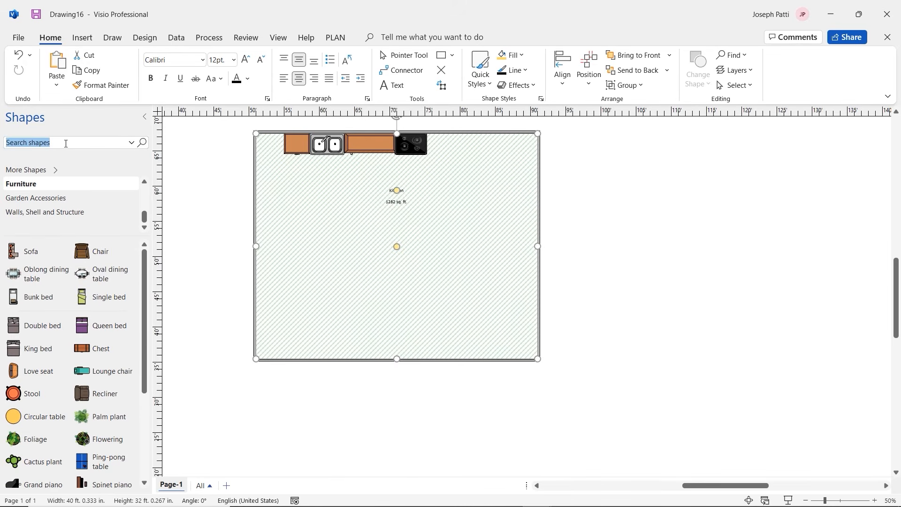
type("table")
key("Return")
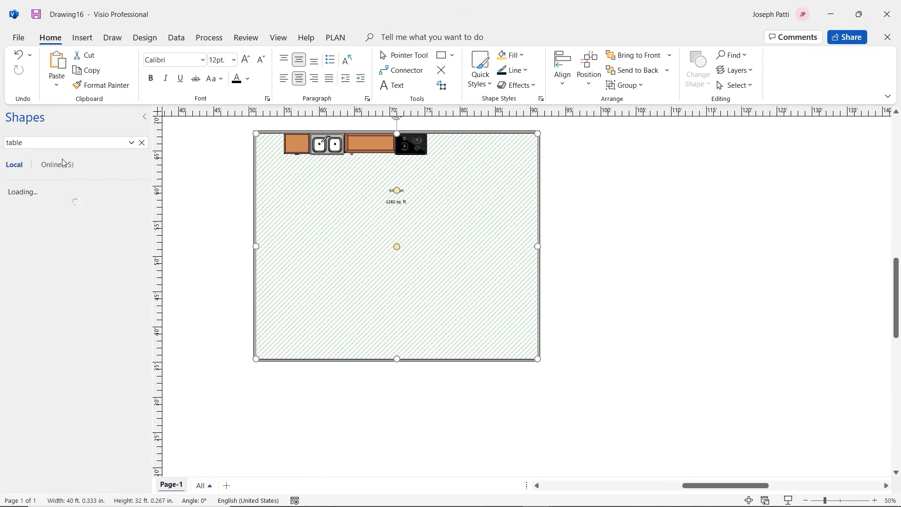
scroll(82, 297, "down", 4)
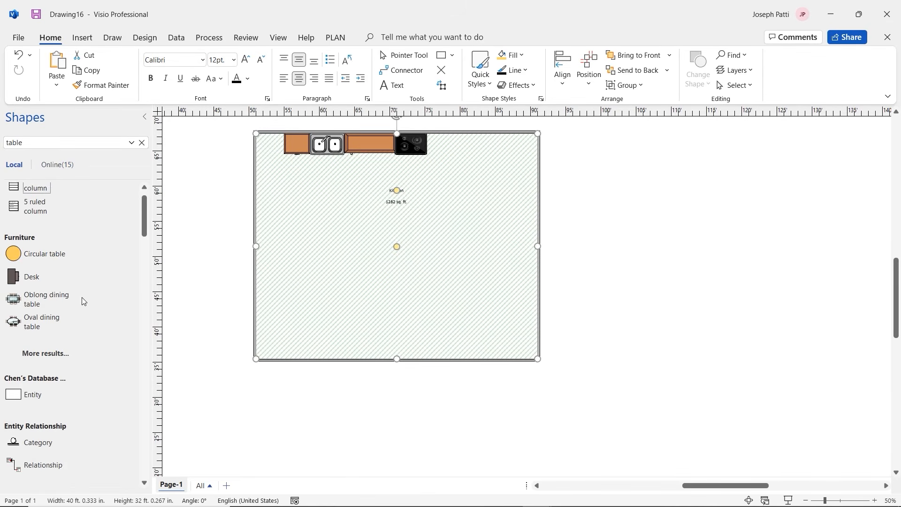
scroll(82, 297, "down", 5)
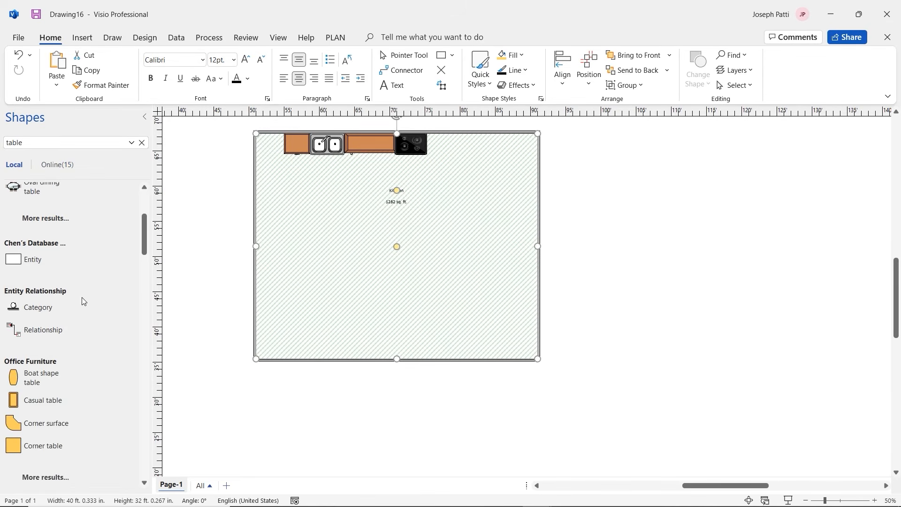
scroll(38, 335, "down", 3)
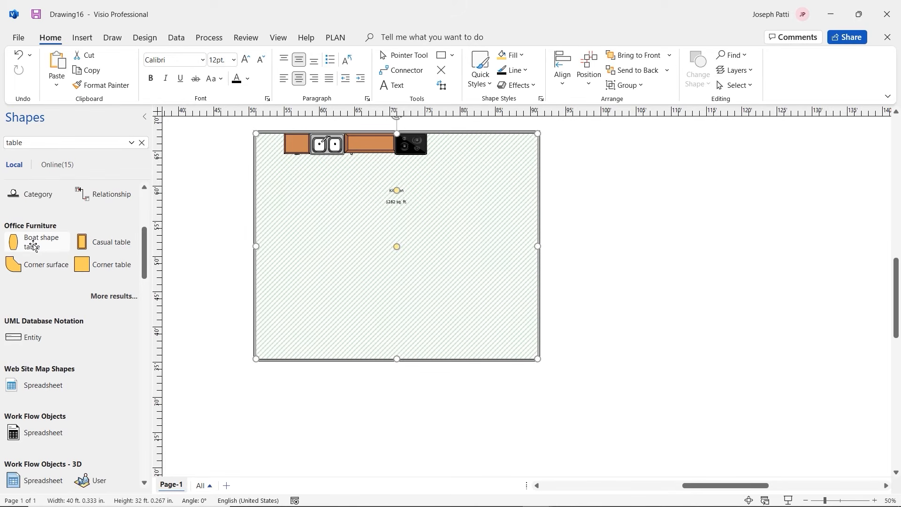
Drop the boat table in the kitchen, rotate it sideways, enlarge it, and move it left of the Kitchen label
left_click_drag(33, 245, 321, 250)
left_click_drag(361, 224, 369, 220)
left_click_drag(370, 182, 438, 189)
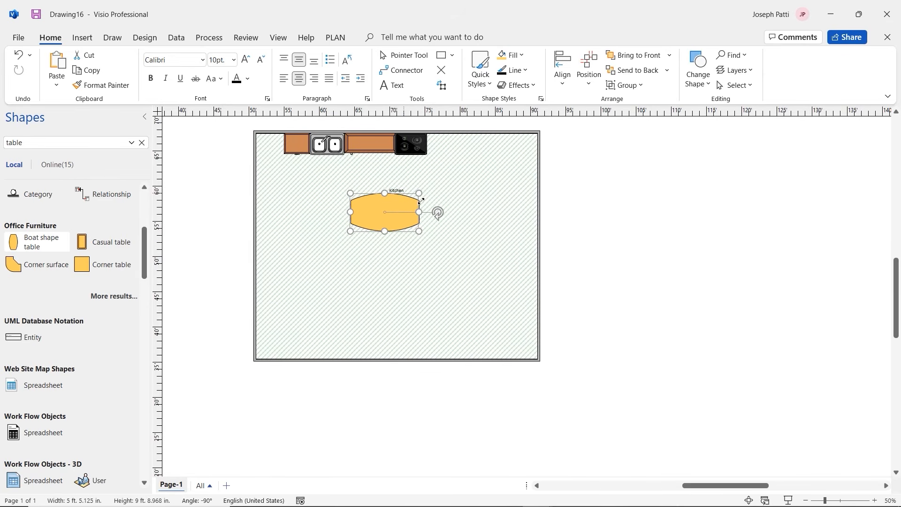
left_click(376, 220)
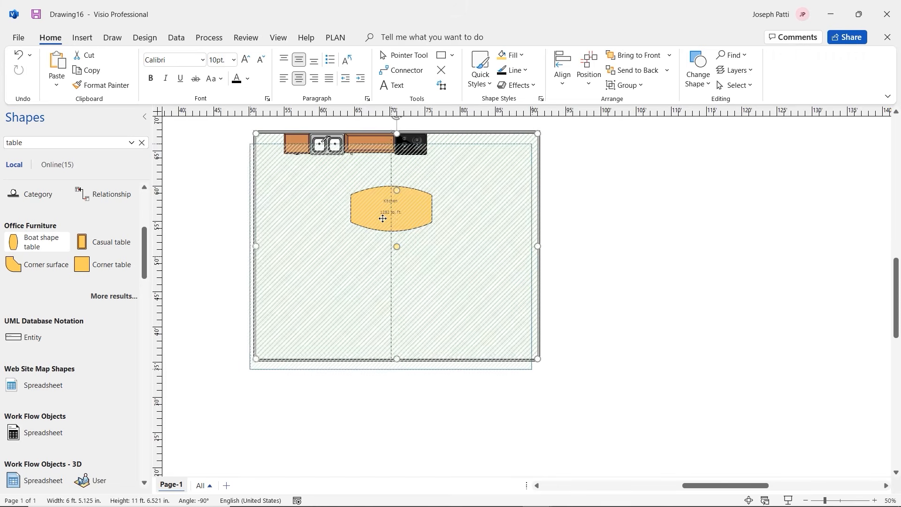
left_click(380, 217)
left_click_drag(379, 219, 323, 229)
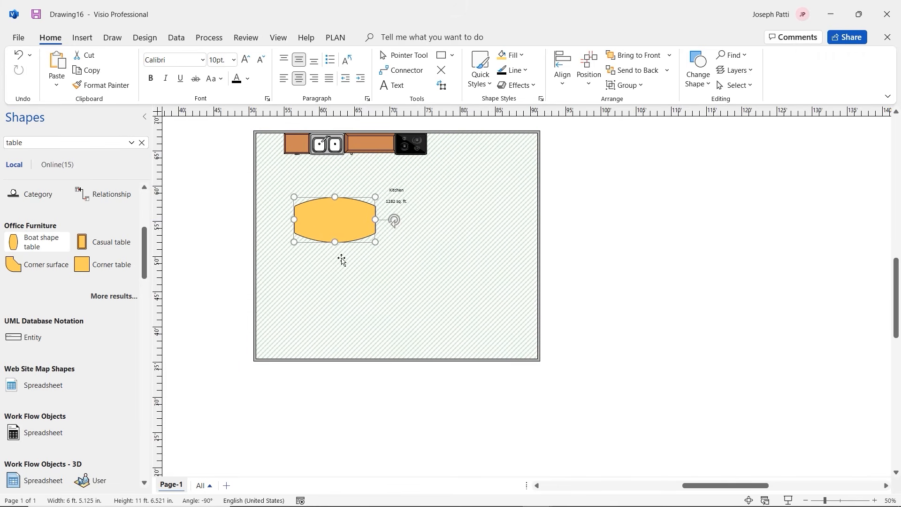
Search for 'plants' and place a Palm plant in the kitchen's top-left corner
left_click(66, 147)
type("plants")
key("Return")
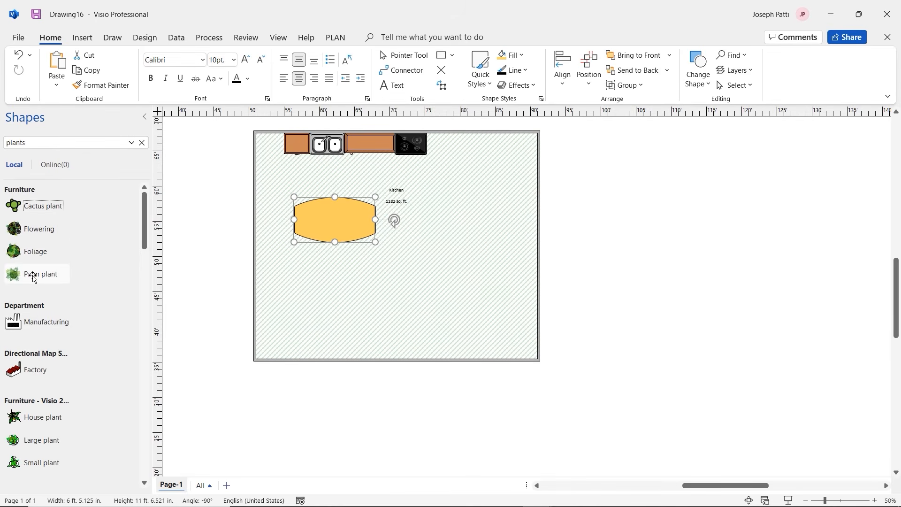
left_click_drag(33, 278, 272, 150)
left_click(288, 177)
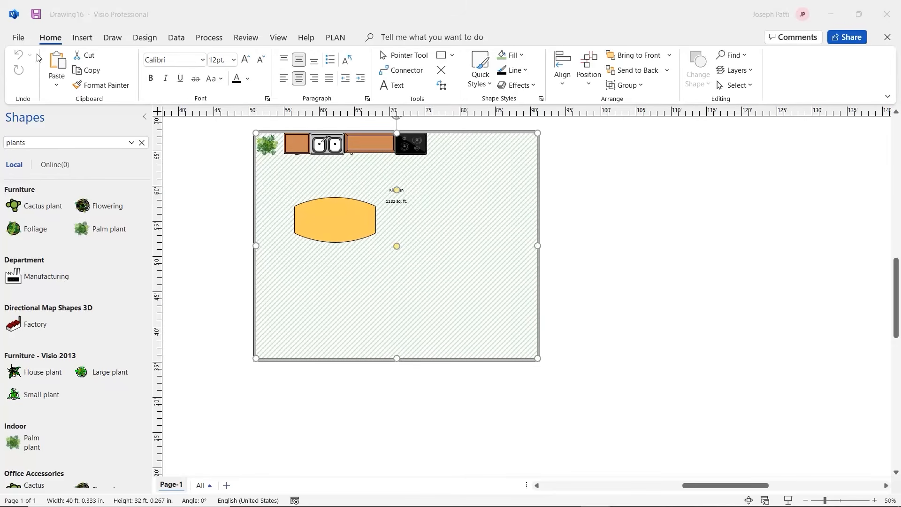
Create Drawing21 from the blank Basic Flowchart template layout
left_click(23, 42)
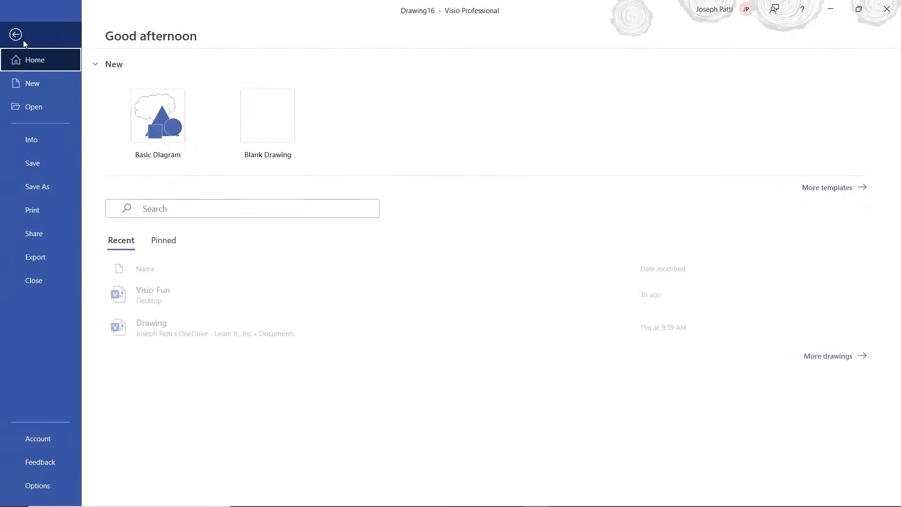
left_click(44, 86)
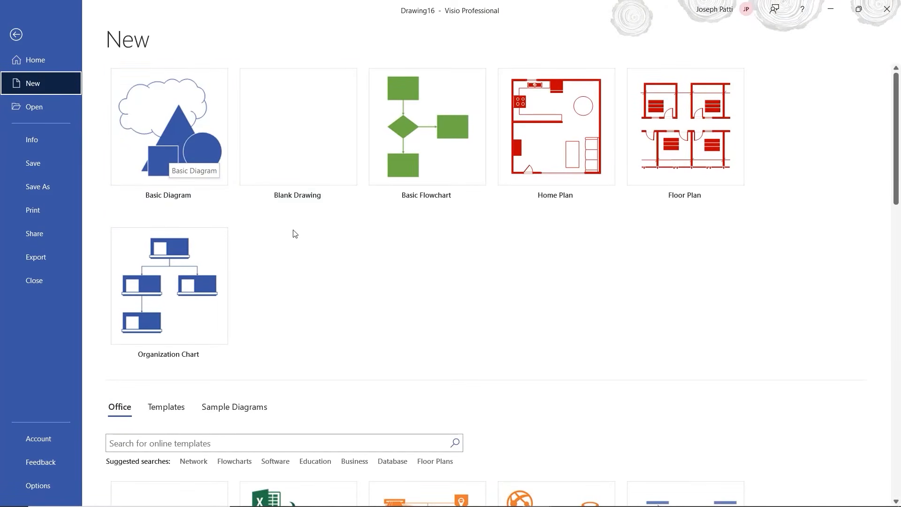
left_click(441, 162)
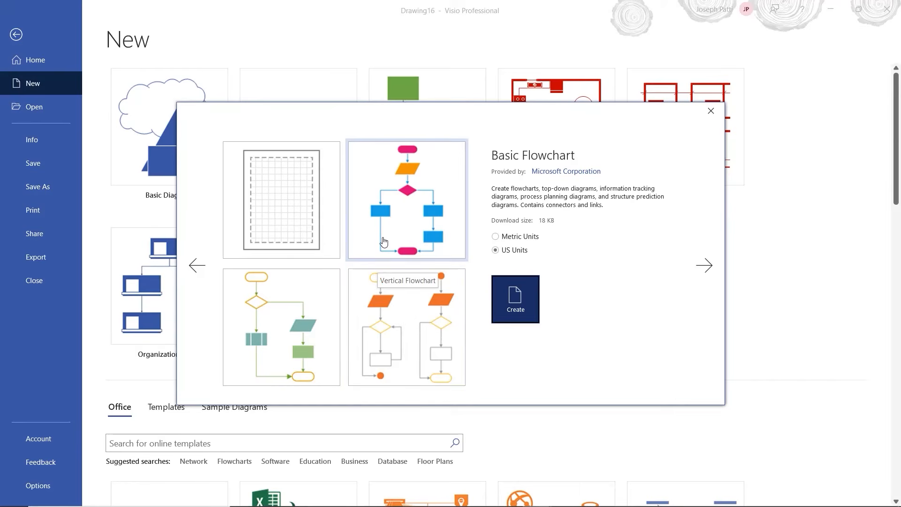
left_click(297, 212)
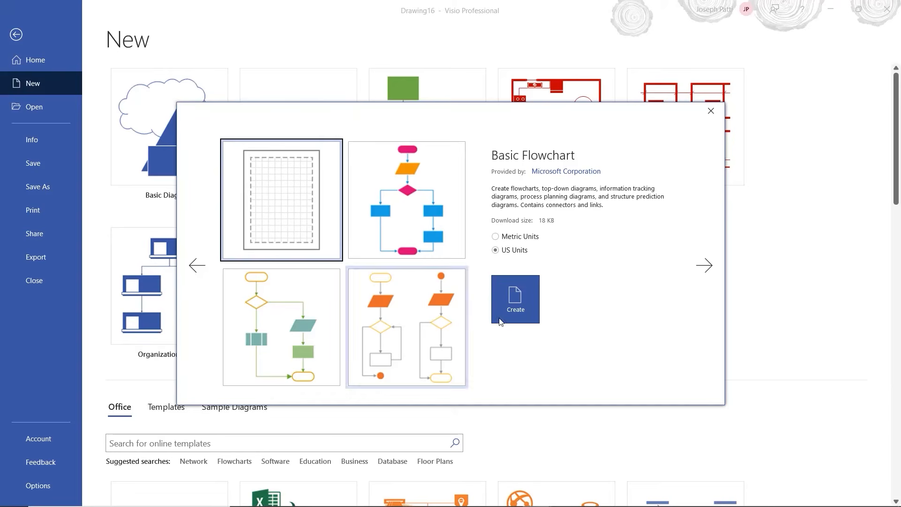
left_click(529, 314)
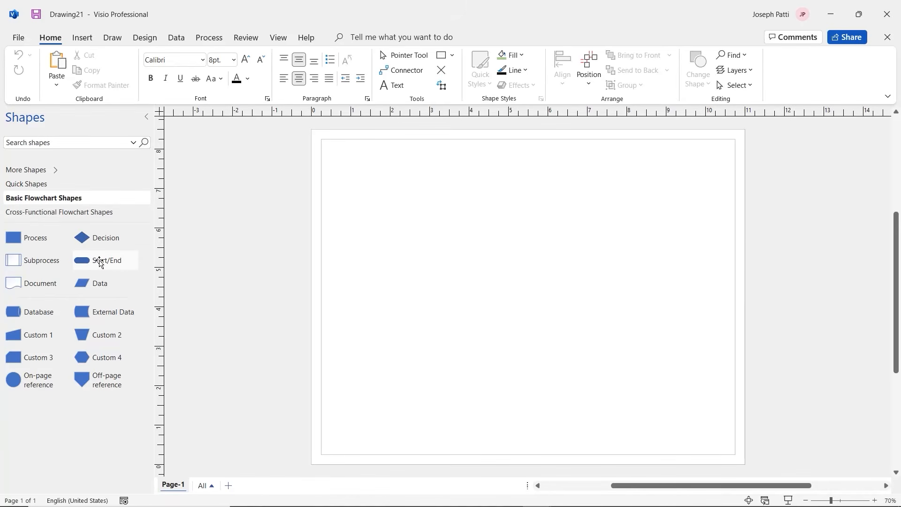
Drop a Start/End shape near the page's top-left, sized about 1.75 by 0.656 in
left_click_drag(100, 263, 421, 188)
key("Escape")
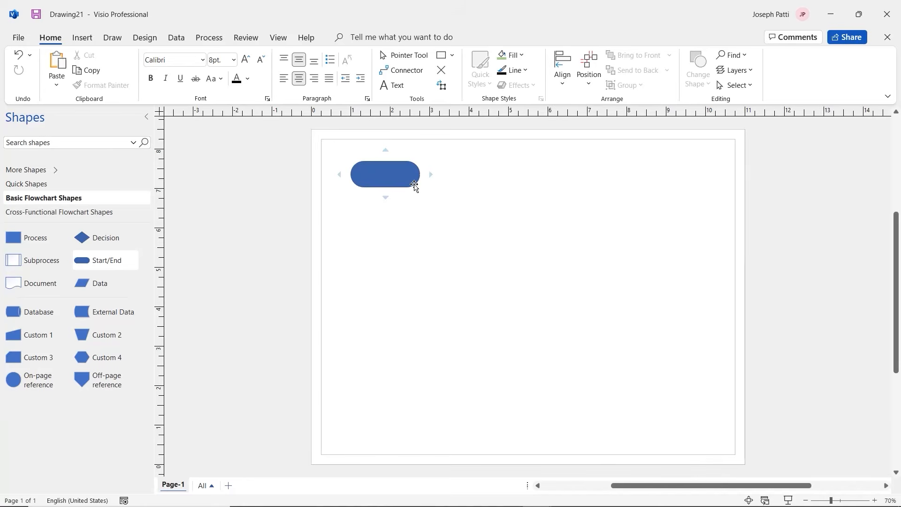
Type 'Open a Pizza Shop' into the Start/End shape
left_click(386, 175)
type("Open")
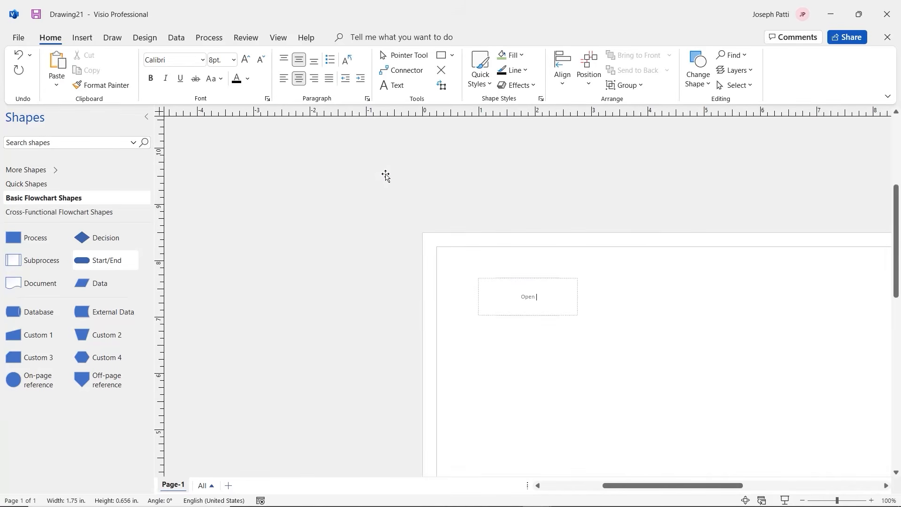
type(" a Pizza Shop")
left_click(613, 347)
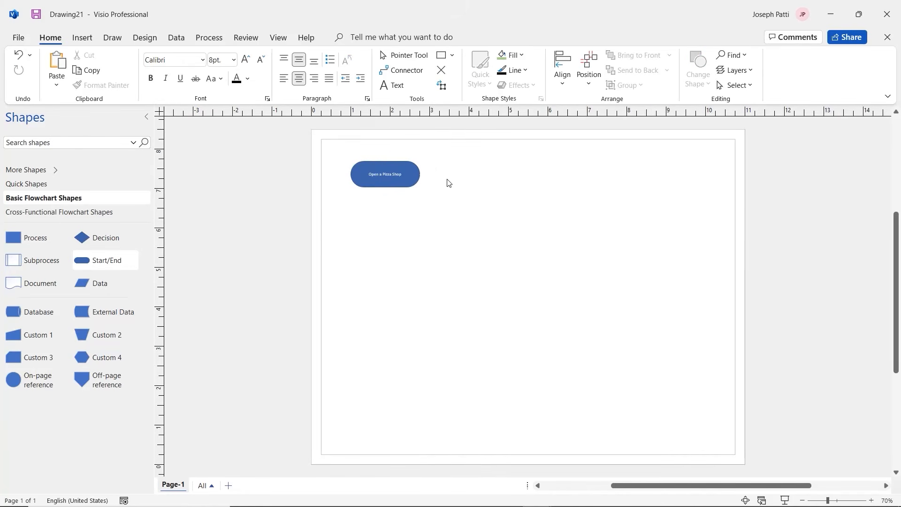
scroll(447, 183, "up", 2)
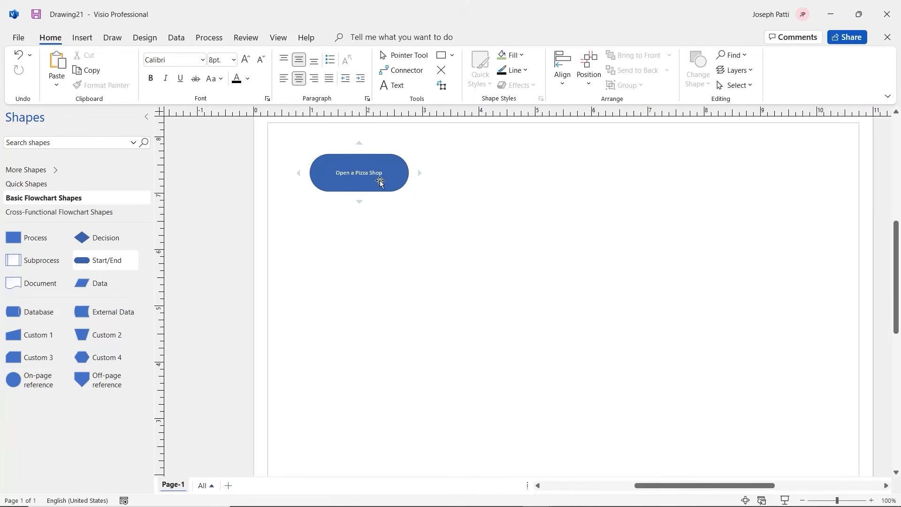
Add a connected Process step below the start shape and nudge it slightly lower
mouse_move(359, 143)
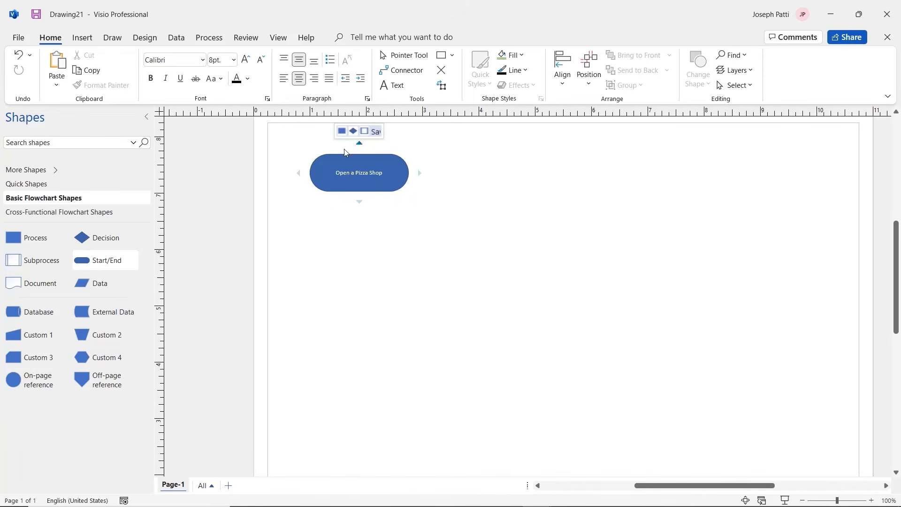
mouse_move(357, 203)
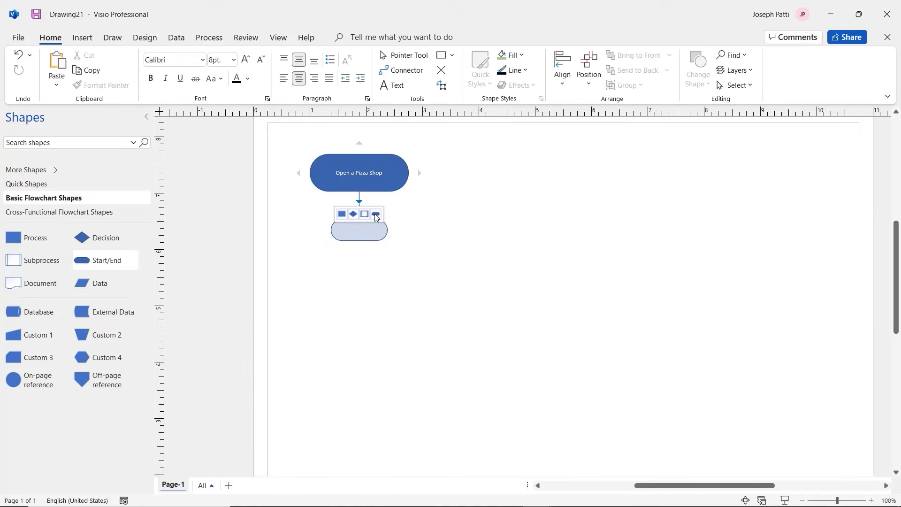
left_click(342, 216)
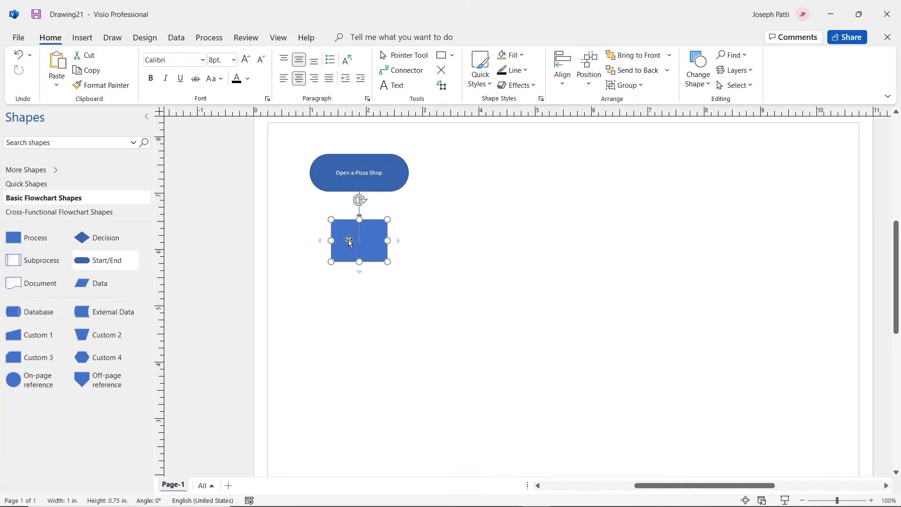
mouse_move(348, 240)
left_mouse_down()
mouse_move(383, 260)
mouse_move(464, 200)
mouse_move(469, 182)
mouse_move(448, 154)
mouse_move(449, 223)
mouse_move(341, 254)
left_mouse_up()
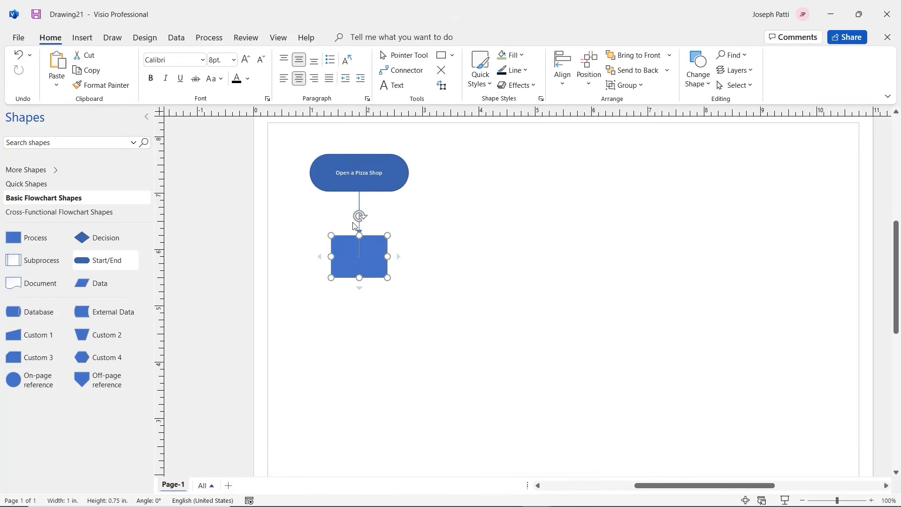
left_click(357, 204)
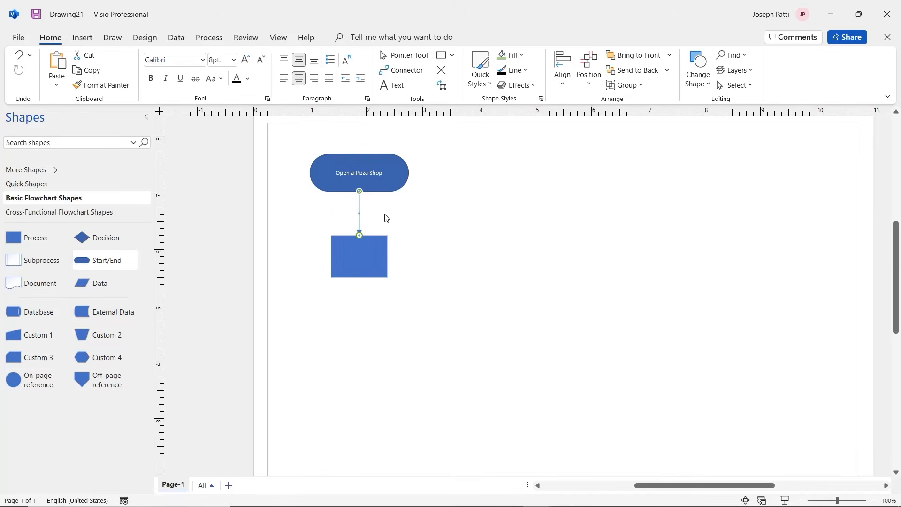
Resize the process step to 1.75 by 0.875 in and label it 'Create Business Plan'
left_click(359, 266)
left_click_drag(331, 256, 309, 256)
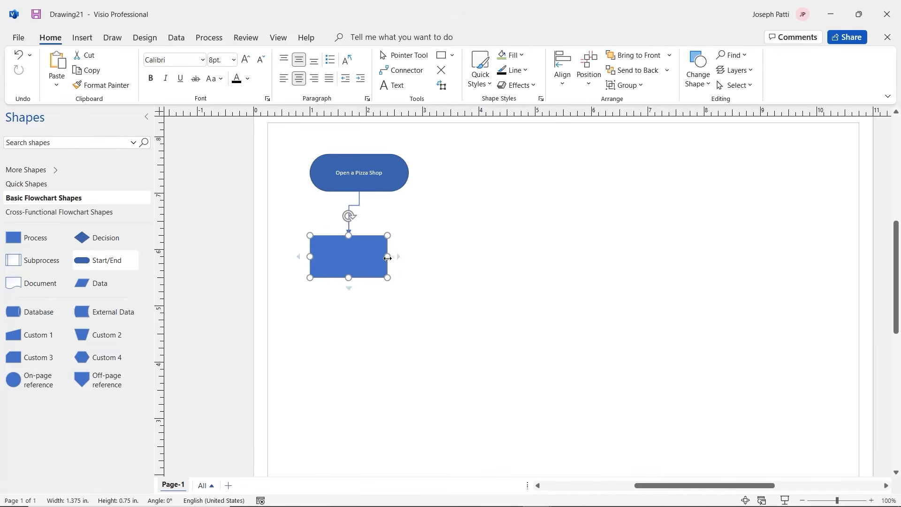
left_click_drag(389, 256, 408, 256)
left_click_drag(361, 279, 361, 285)
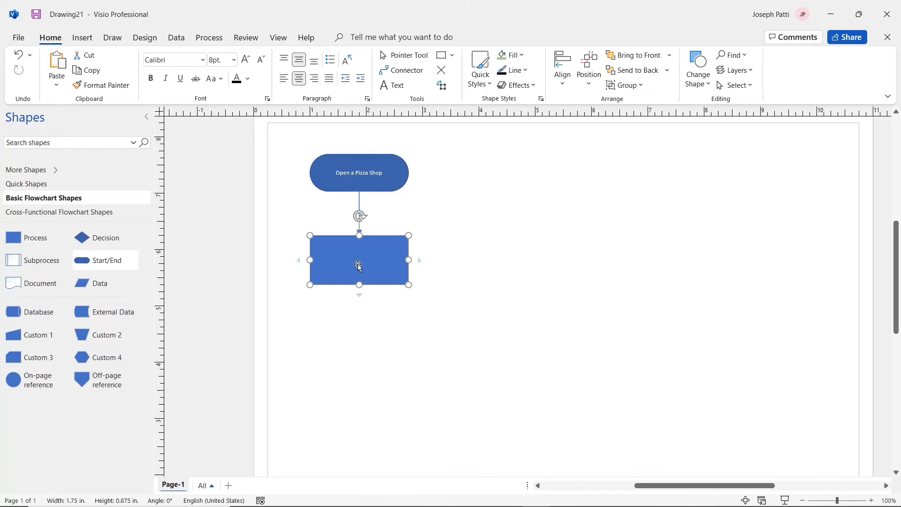
double_click(358, 265)
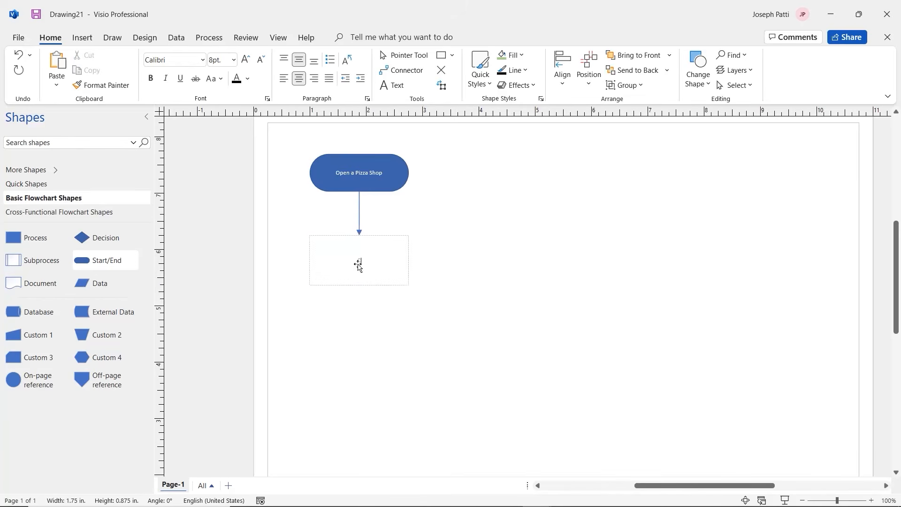
type("Create Business Plan")
left_click(335, 323)
mouse_move(360, 295)
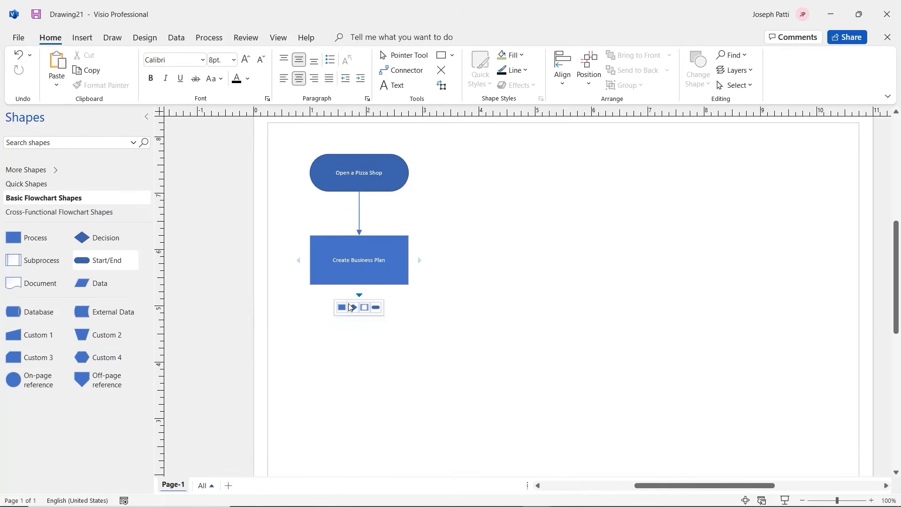
Add a connected Process step below Create Business Plan labelled 'Apply for Bank Loan'
left_click(341, 308)
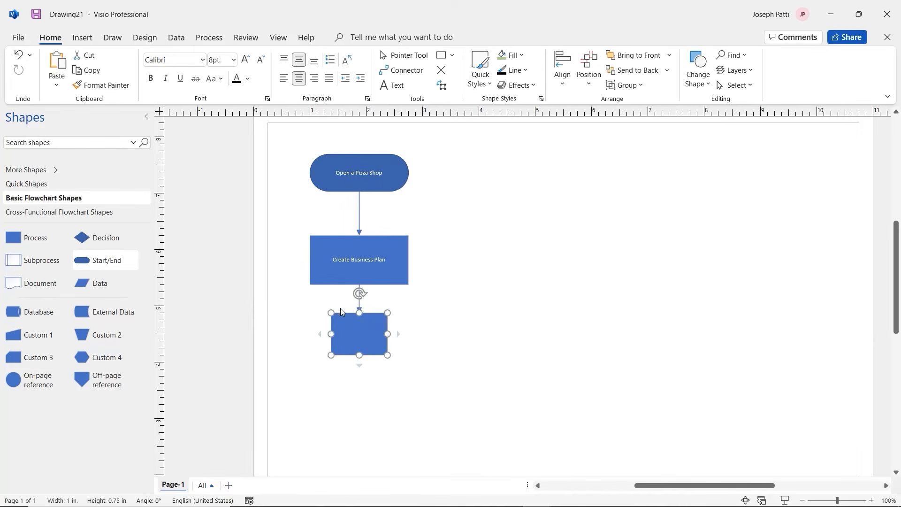
left_click(342, 333)
type("Apply ")
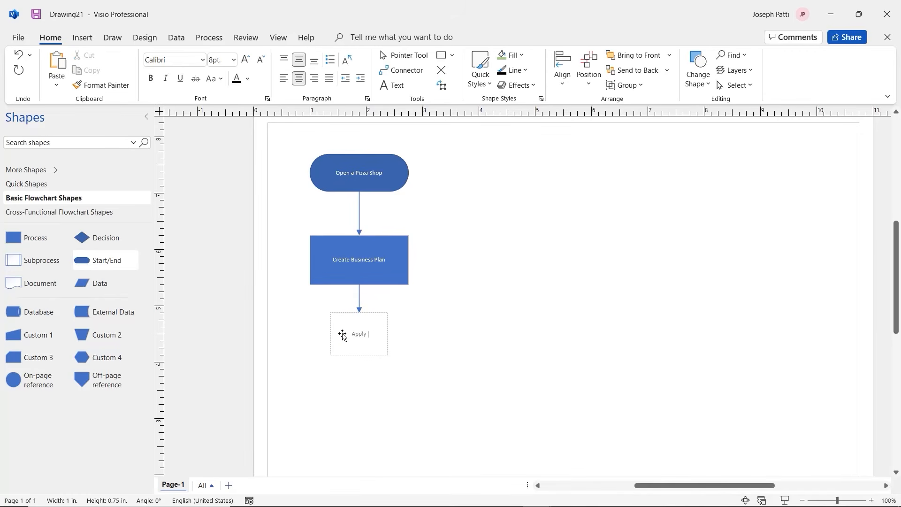
type("for Bank Loan")
left_click(336, 423)
Resize the Apply for Bank Loan box to 1.75 by 0.875 in, matching the step above
left_click_drag(331, 333, 309, 334)
left_click_drag(387, 334, 409, 334)
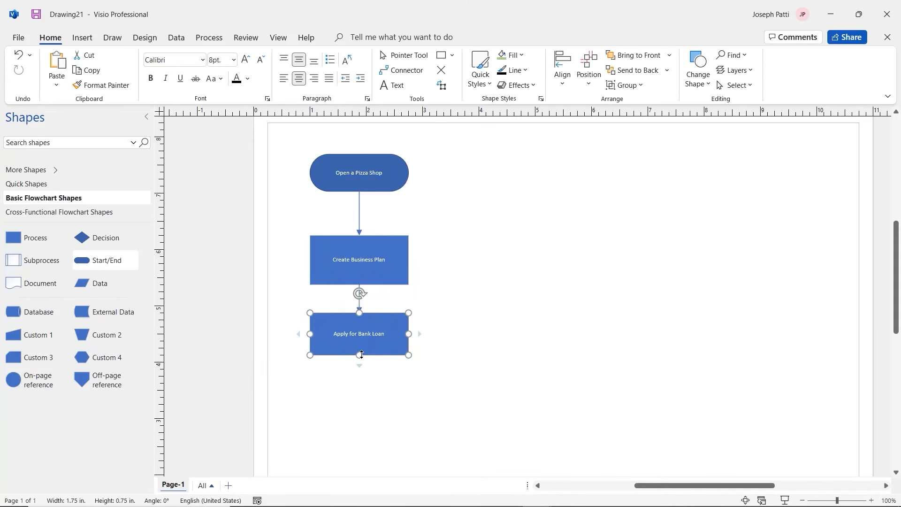
left_click_drag(359, 355, 359, 362)
mouse_move(359, 372)
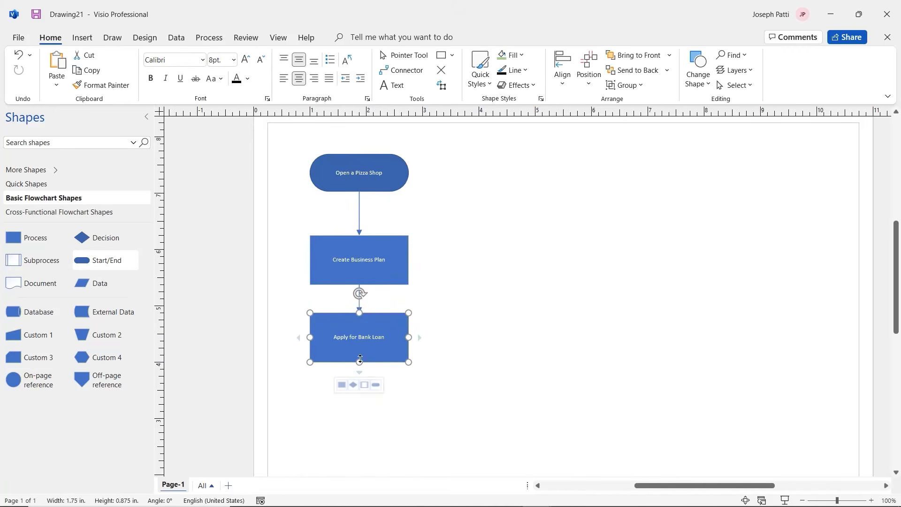
Add a connected Decision diamond below Apply for Bank Loan, sized 1.75 by 0.875 in
left_click(353, 386)
left_click_drag(330, 411, 315, 410)
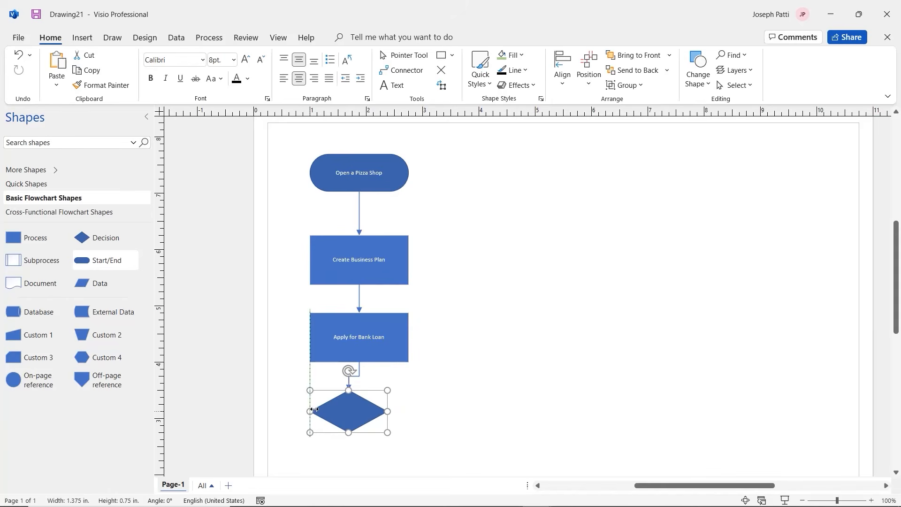
left_click_drag(387, 411, 408, 411)
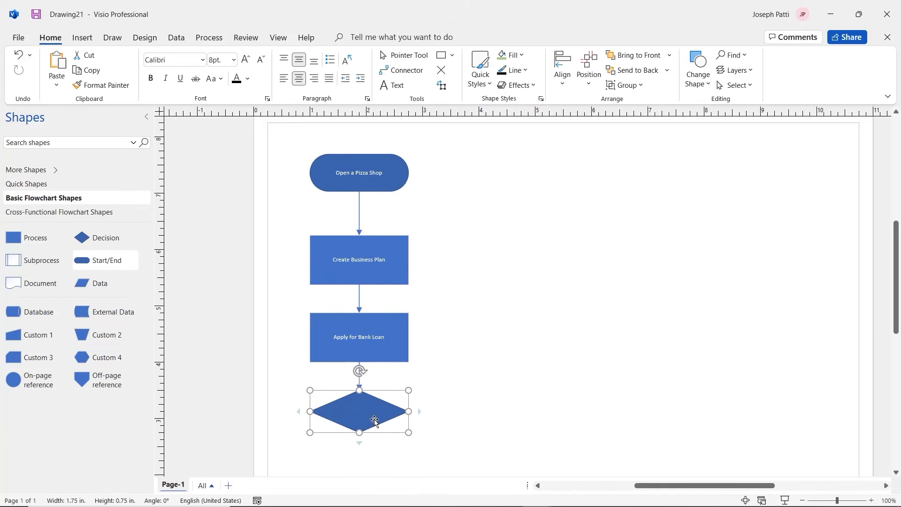
left_click_drag(359, 432, 359, 439)
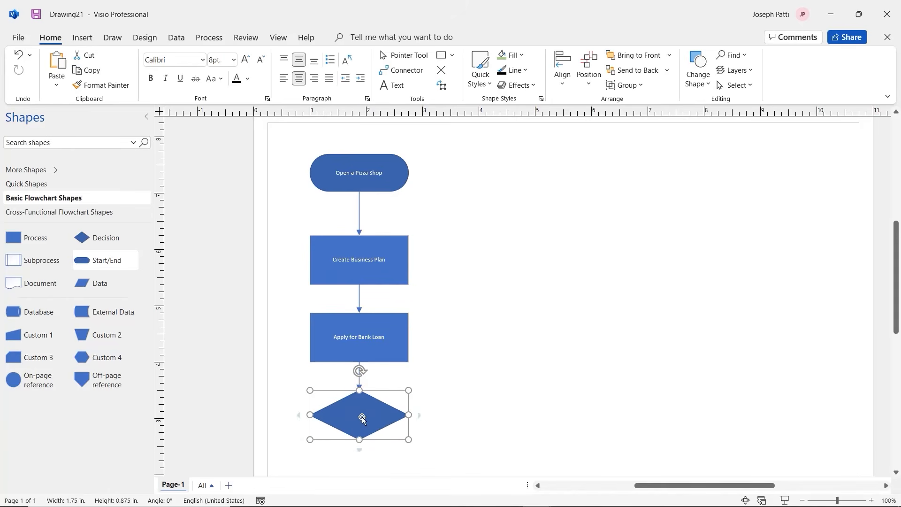
key("Escape")
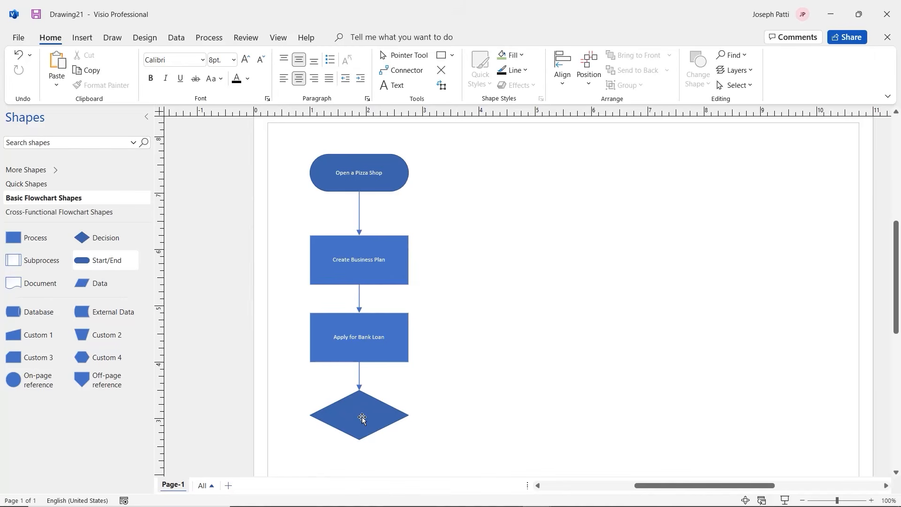
Label the decision diamond 'Sell Dessert Too?'
left_click(362, 416)
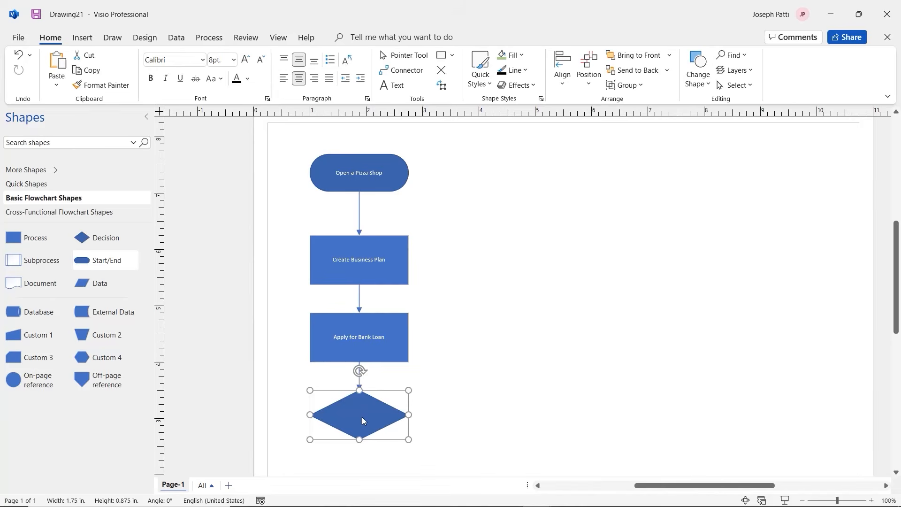
double_click(362, 417)
type("Sell")
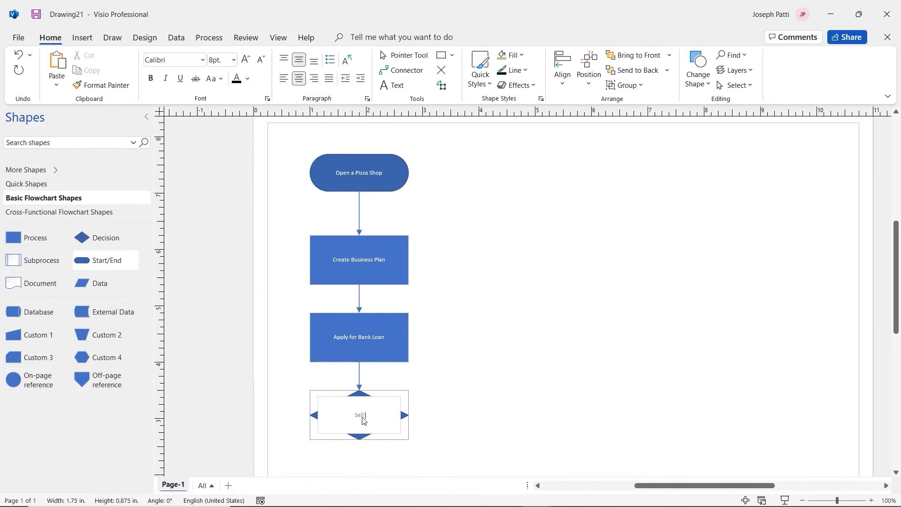
type(" Dessert Too?")
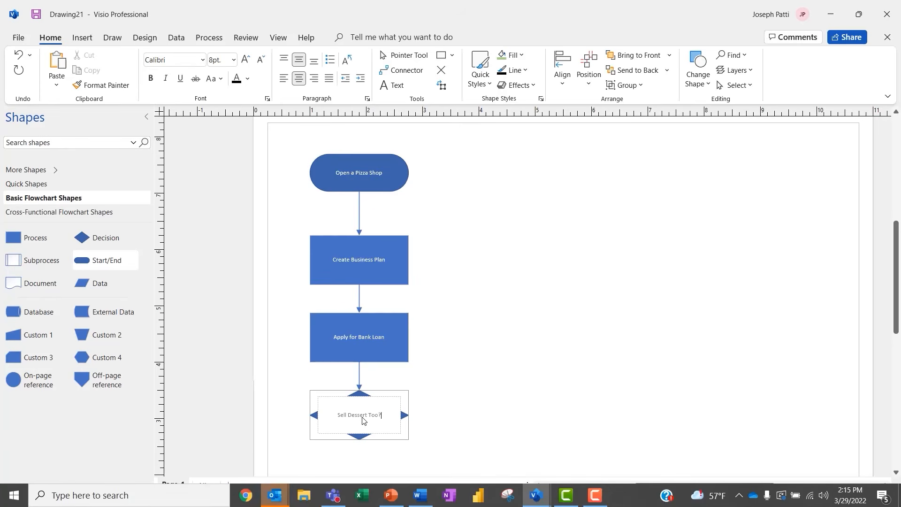
left_click(444, 402)
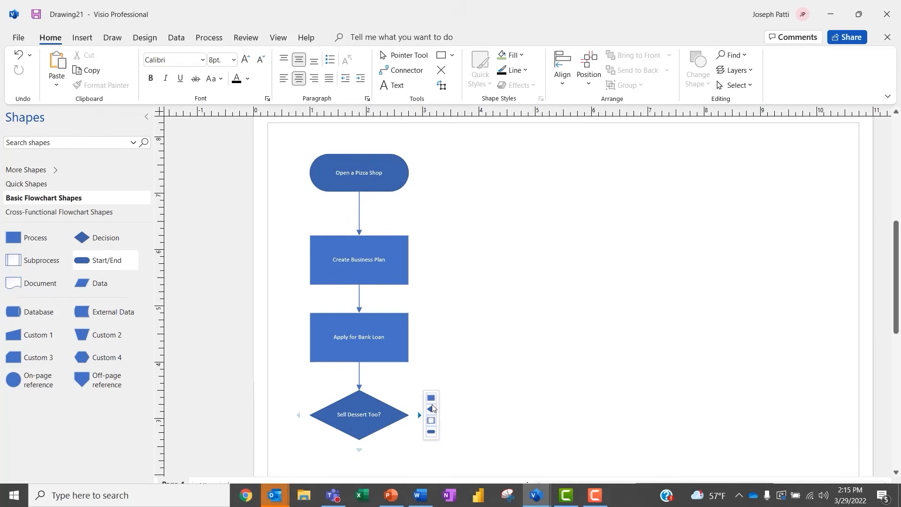
Add a Subprocess to the decision's right and place it, taller, beside Open a Pizza Shop
left_click(431, 420)
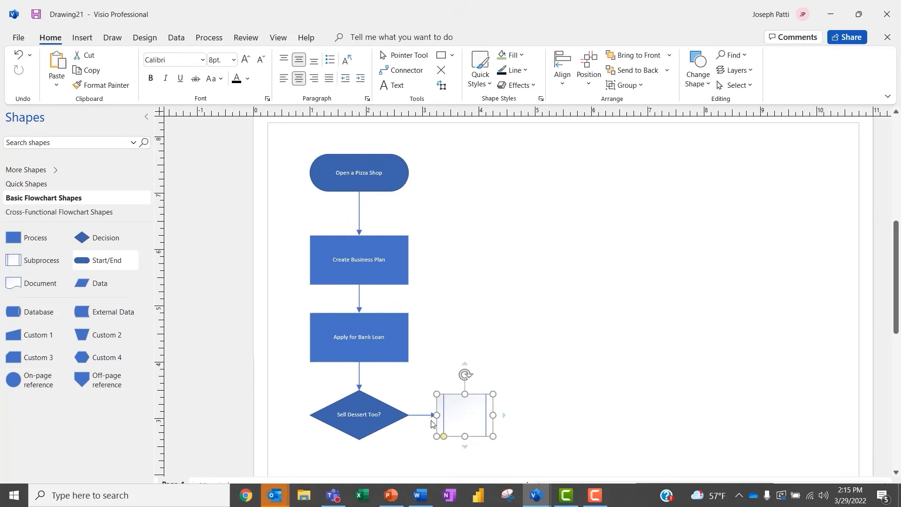
left_click_drag(468, 417, 580, 171)
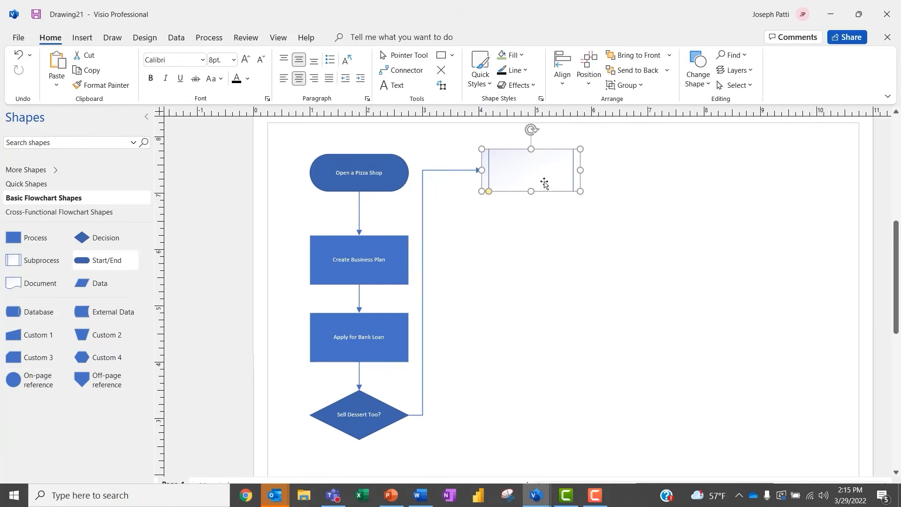
left_click_drag(532, 189, 532, 198)
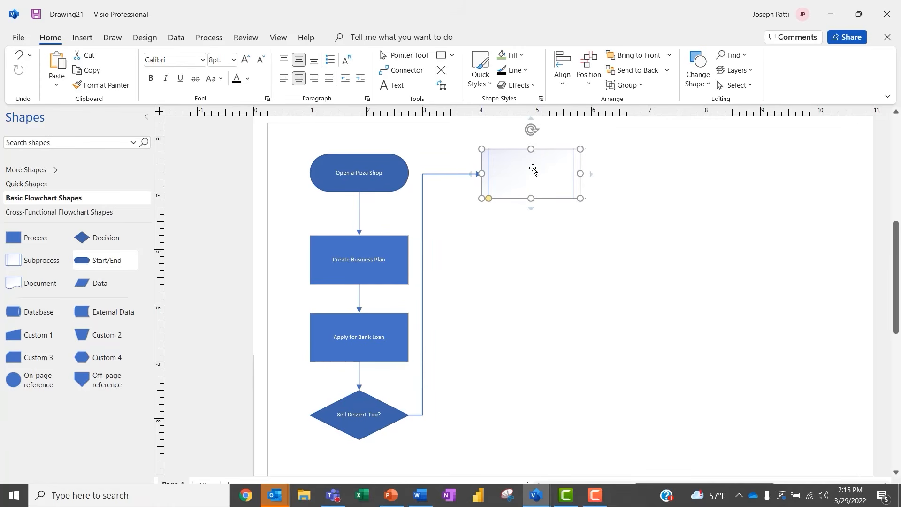
key("Escape")
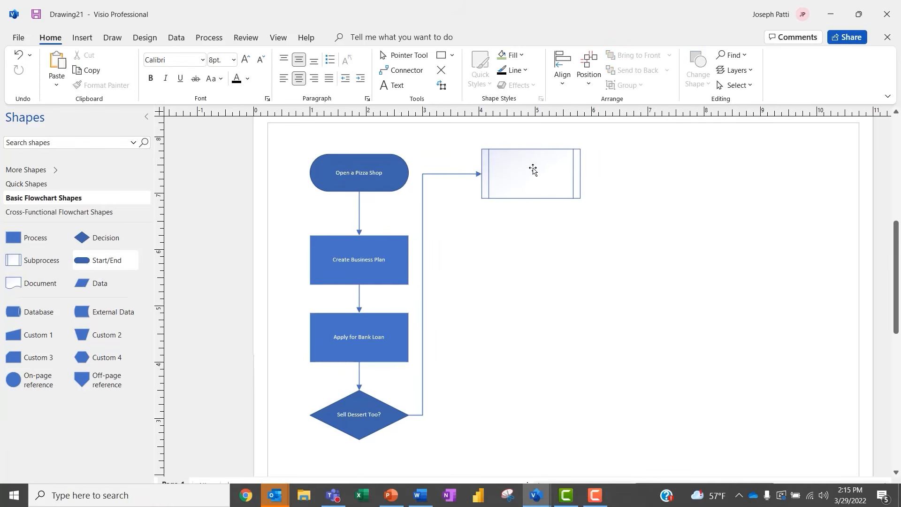
Label the subprocess 'Decide on Desserts Menu'
left_click(533, 168)
type("D")
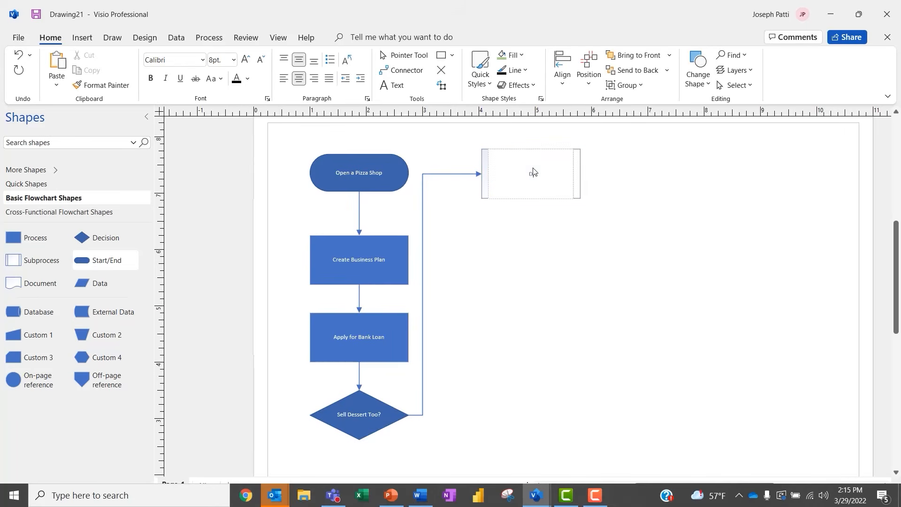
type("ecide ion")
key("BackSpace")
key("BackSpace")
key("BackSpace")
key("BackSpace")
type("de on desserts Menu")
mouse_move(528, 207)
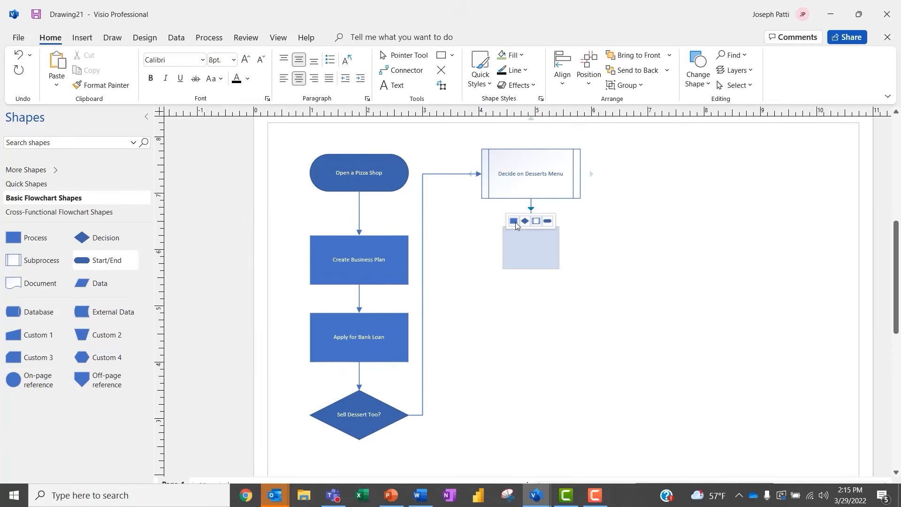
Add a connected Process step below the subprocess, widened and heightened to match it
left_click(514, 221)
left_click_drag(503, 247, 481, 247)
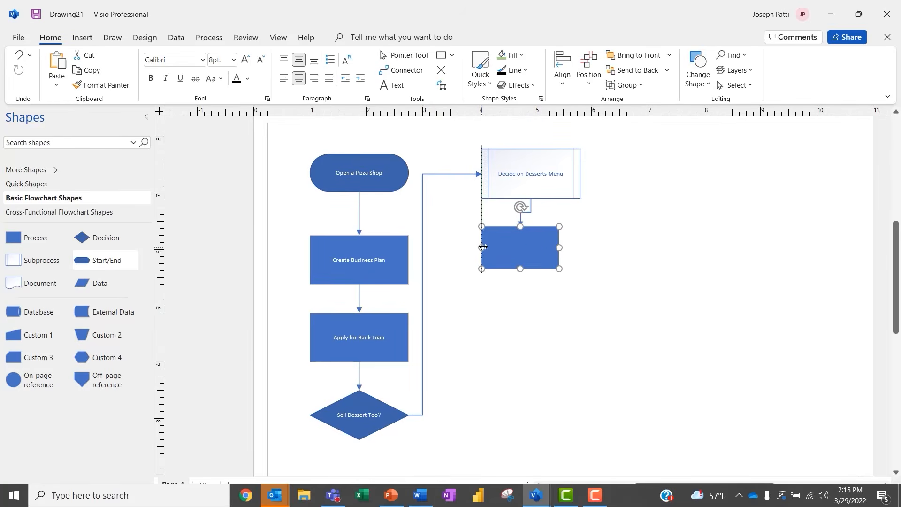
left_click_drag(560, 247, 579, 248)
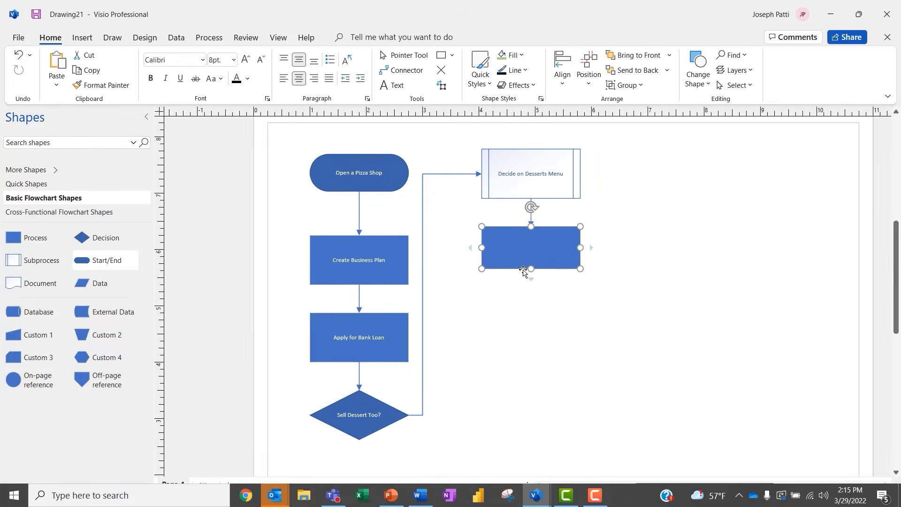
left_click_drag(530, 268, 529, 275)
Label the new process step 'Rent Location'
double_click(531, 254)
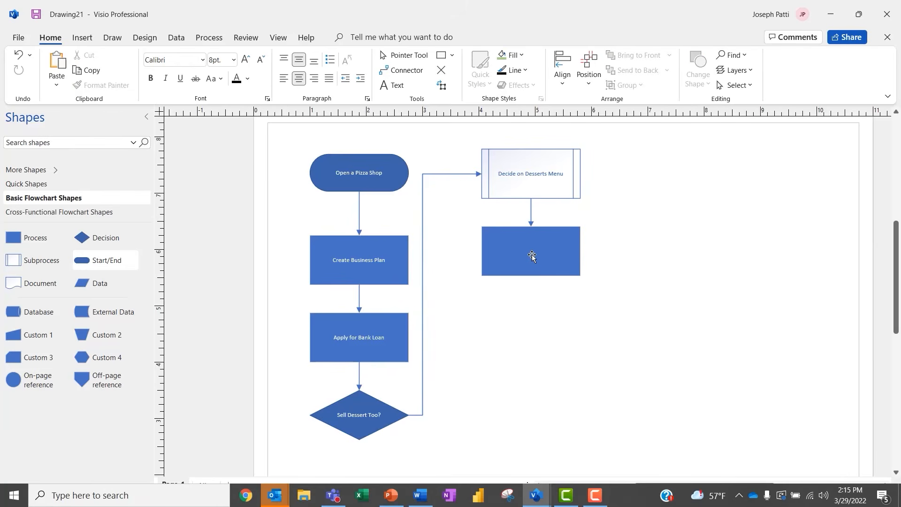
double_click(531, 254)
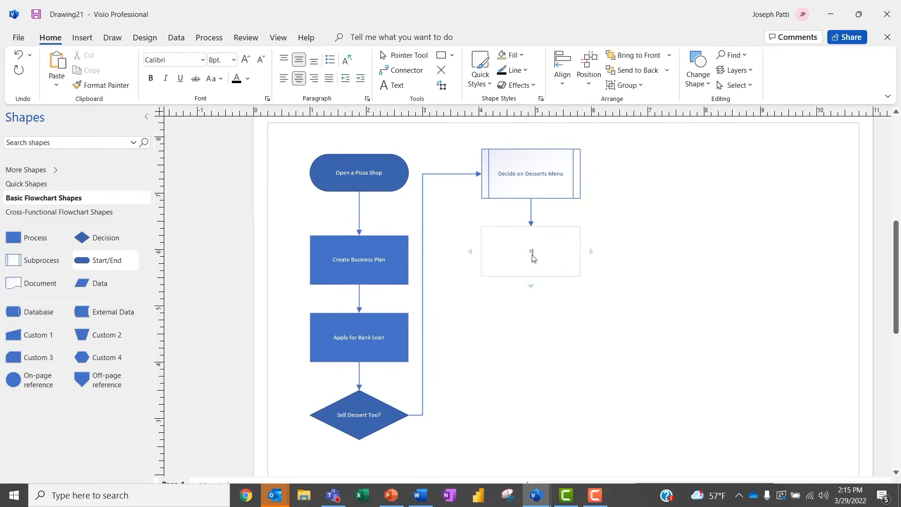
type("Rent Location")
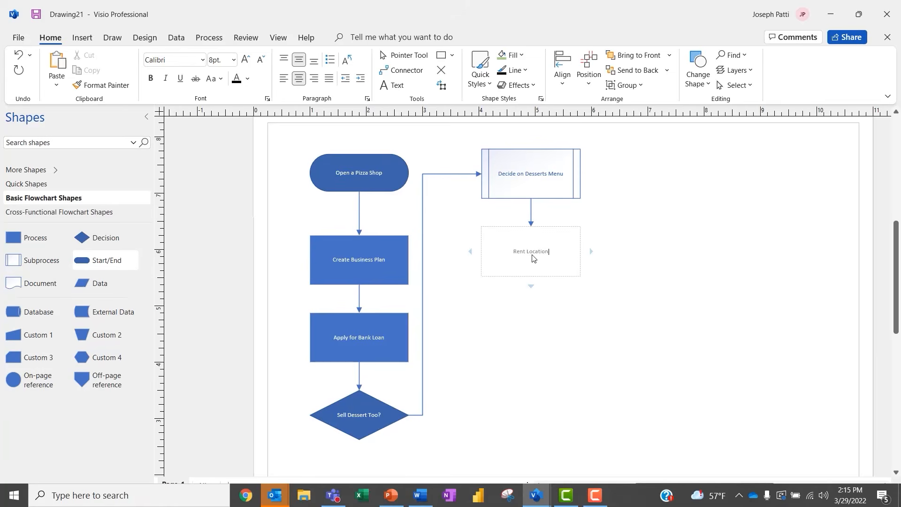